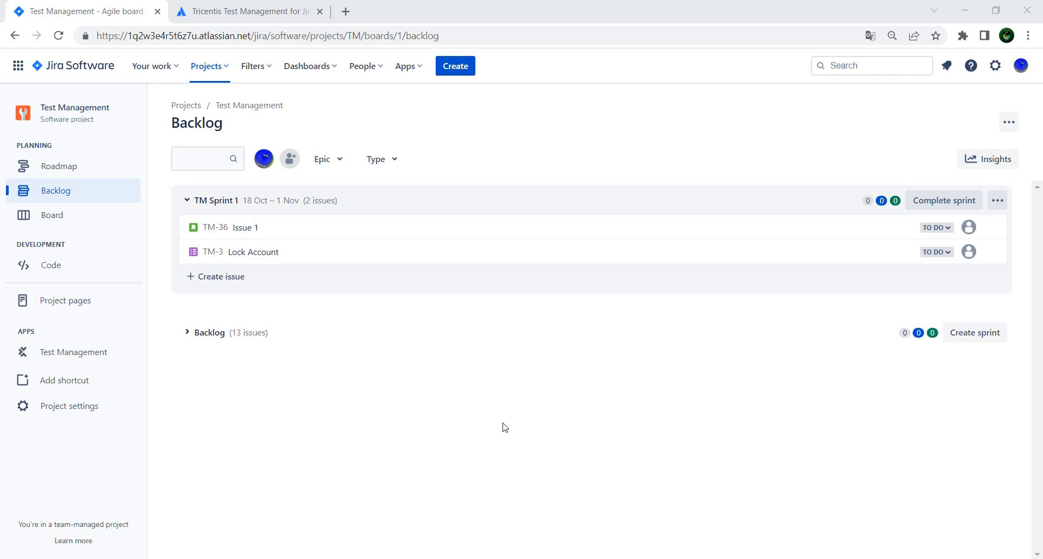
- Check the Tricentis Test Management for Jira Marketplace listing and open the app's Requirements section in the Test Management project
left_click(245, 10)
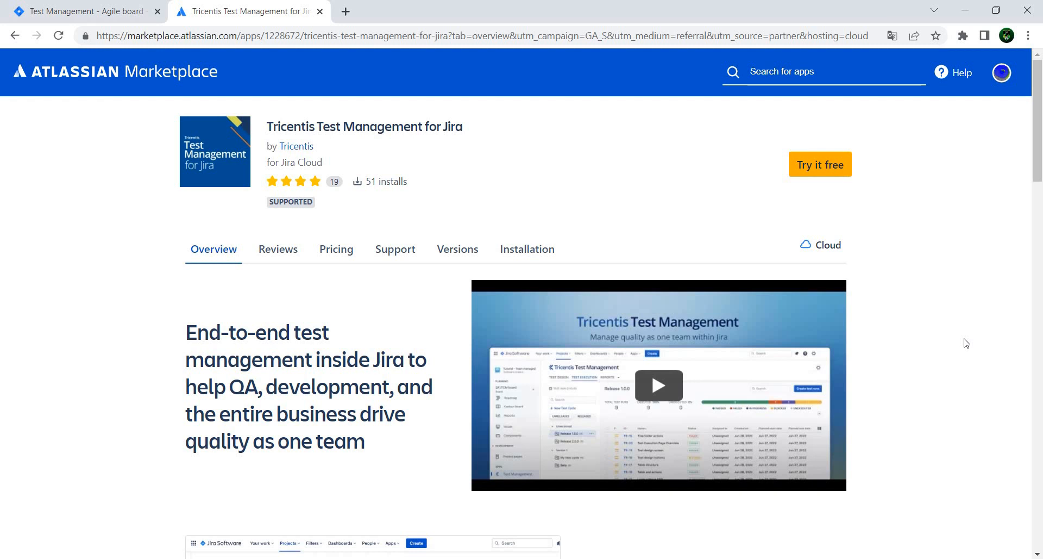
left_click(79, 11)
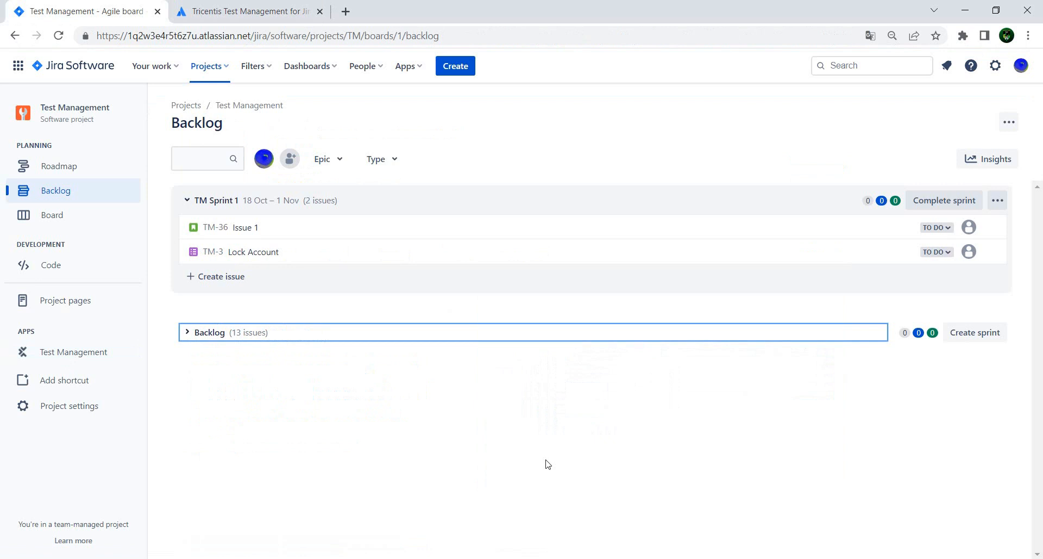
left_click(87, 352)
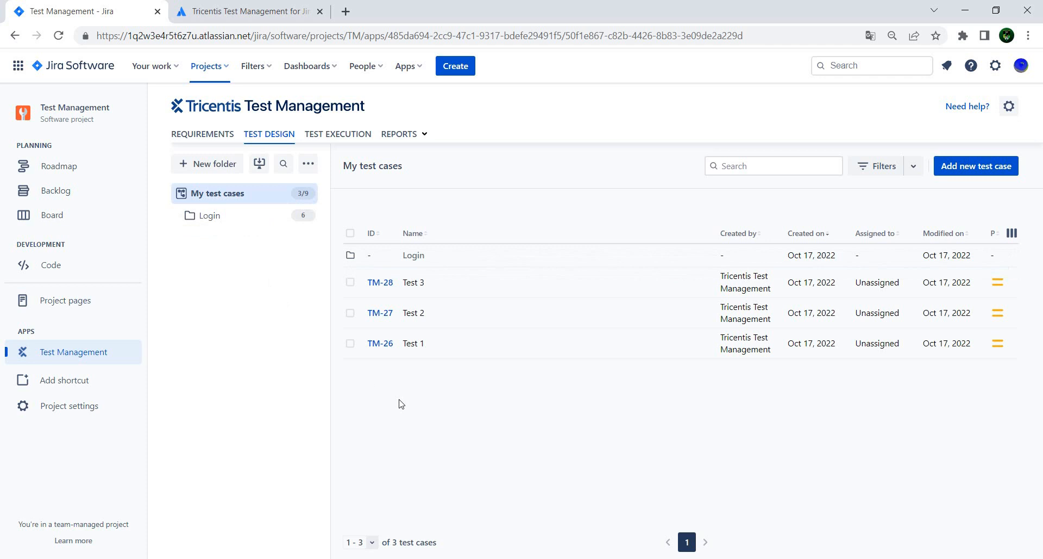
left_click(206, 136)
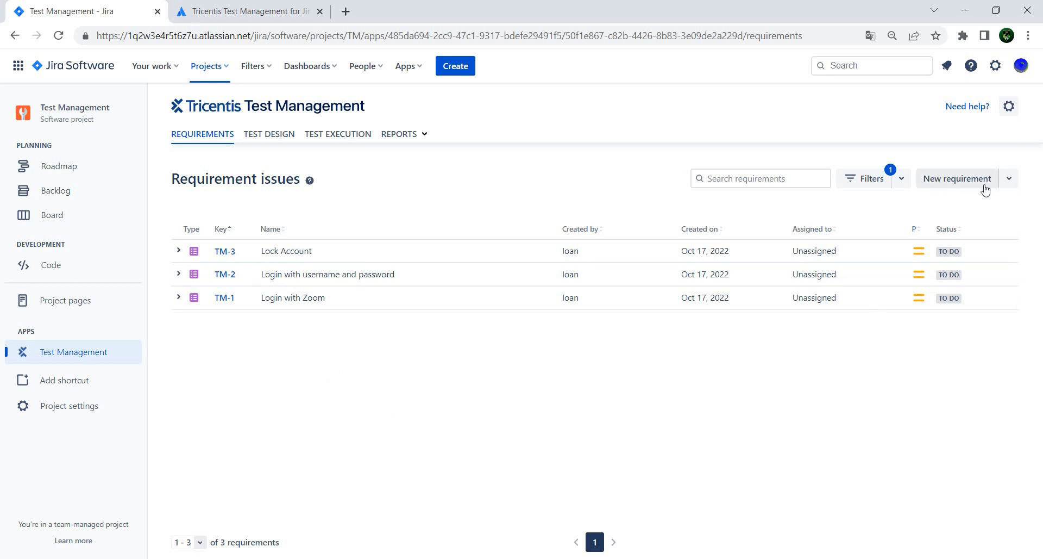
- Start a new issue of type Requirement in the Test Management project and review its available fields
left_click(458, 67)
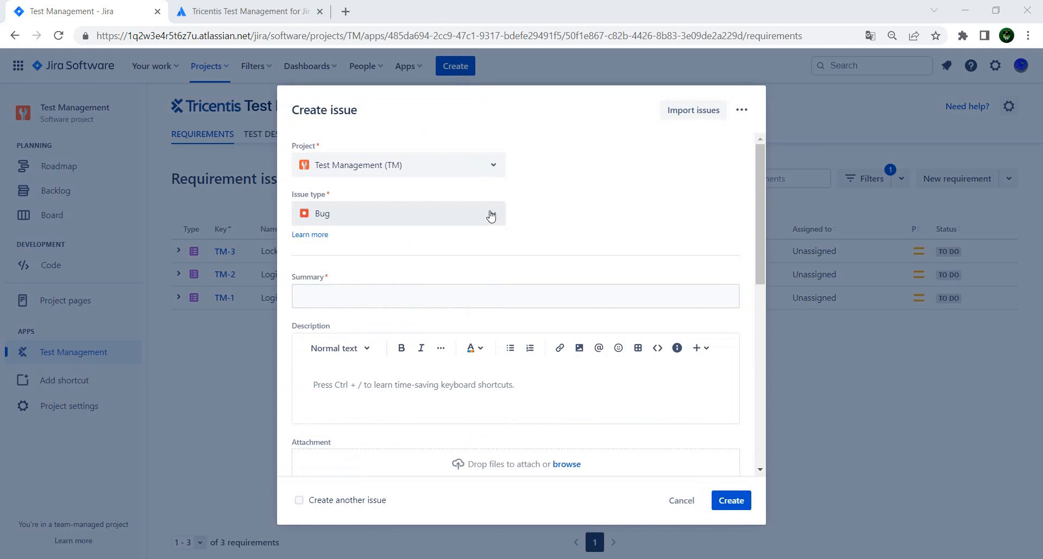
left_click(493, 215)
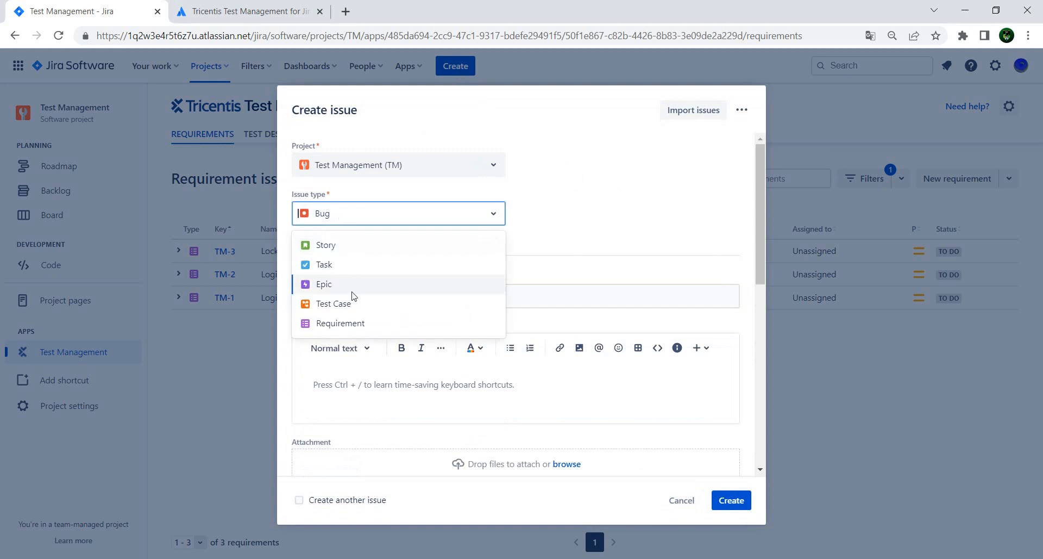
left_click(365, 326)
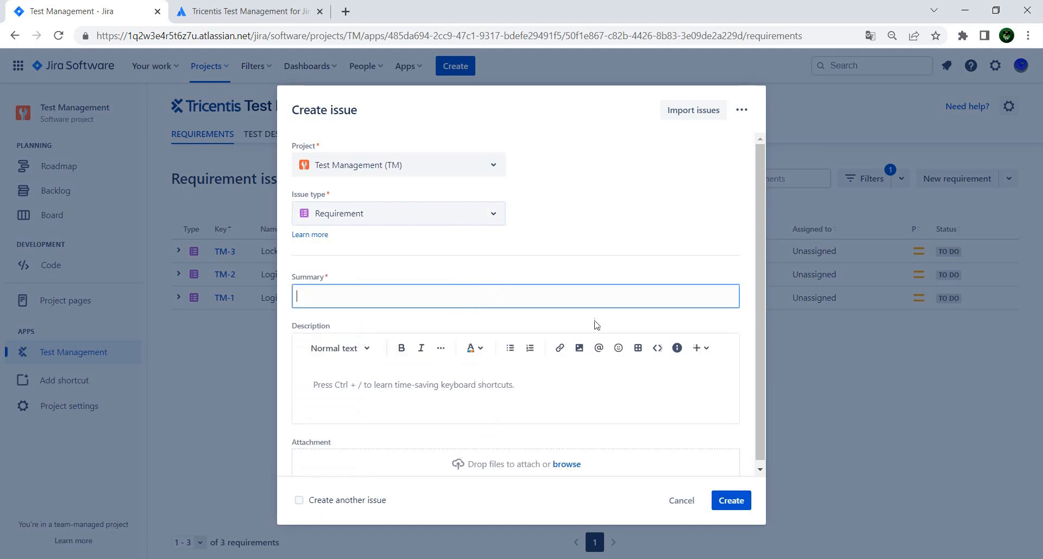
scroll(630, 392, "down", 1)
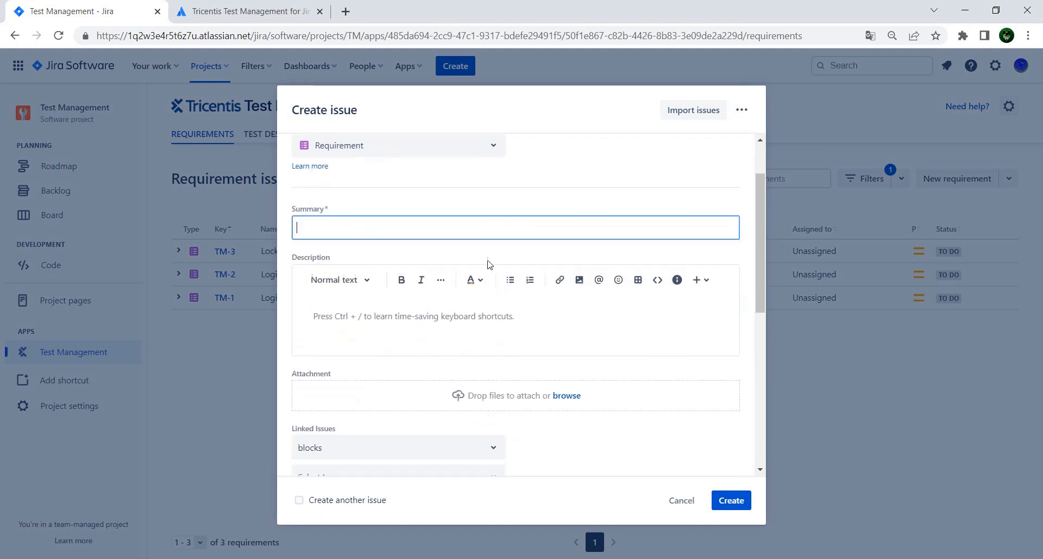
scroll(610, 377, "down", 3)
scroll(610, 377, "up", 4)
scroll(652, 419, "down", 5)
left_click(731, 499)
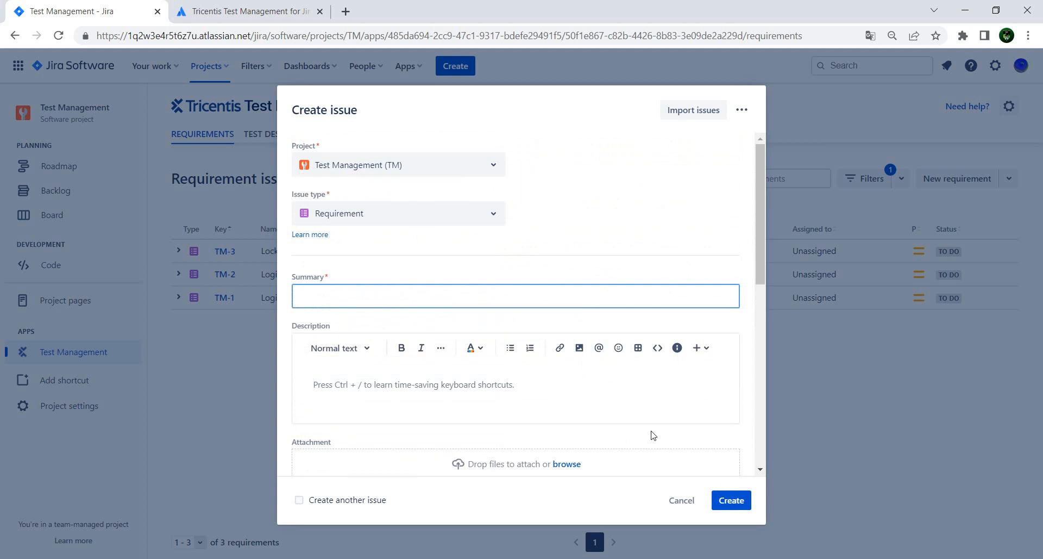
- Create the requirement with the summary "Requirement 1" and the description "Youtube video should be liked"
type("Requirement 1")
left_click(527, 383)
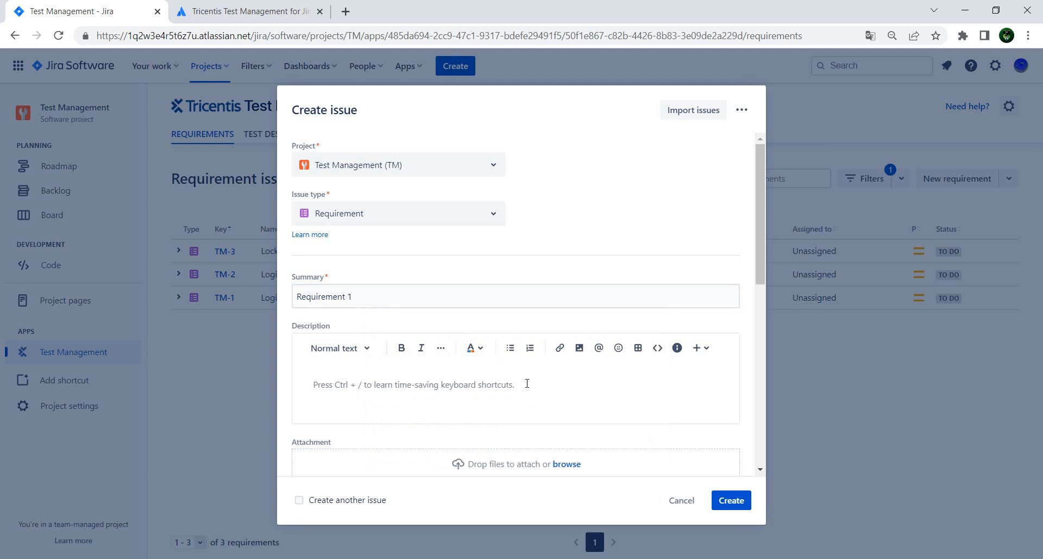
type("Youtube")
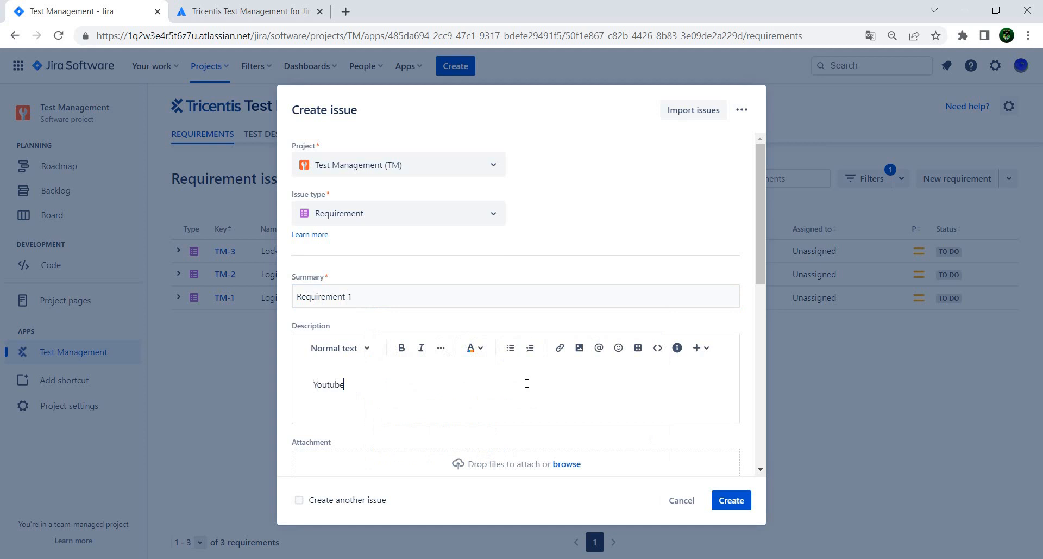
type(" video should be liked")
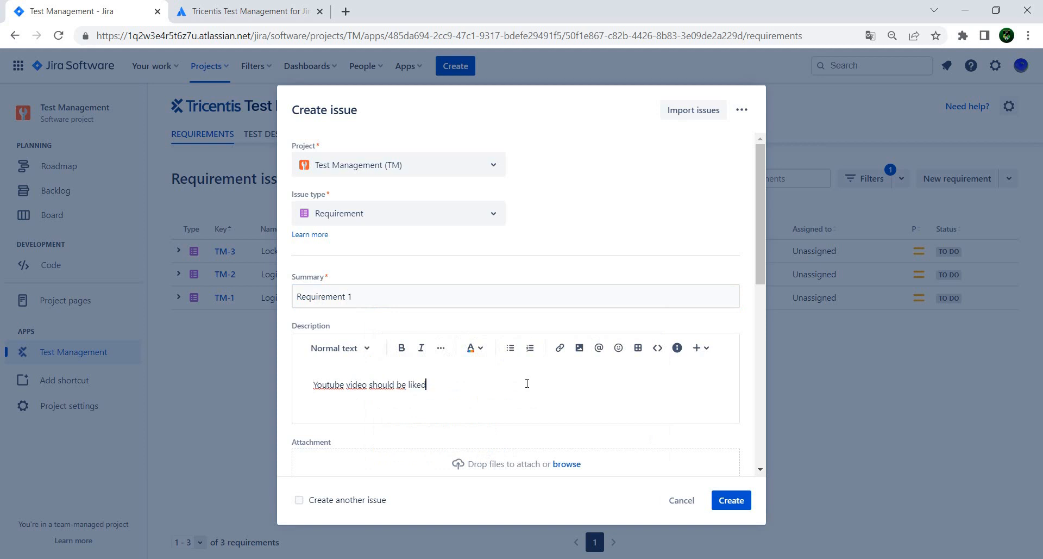
left_click(731, 500)
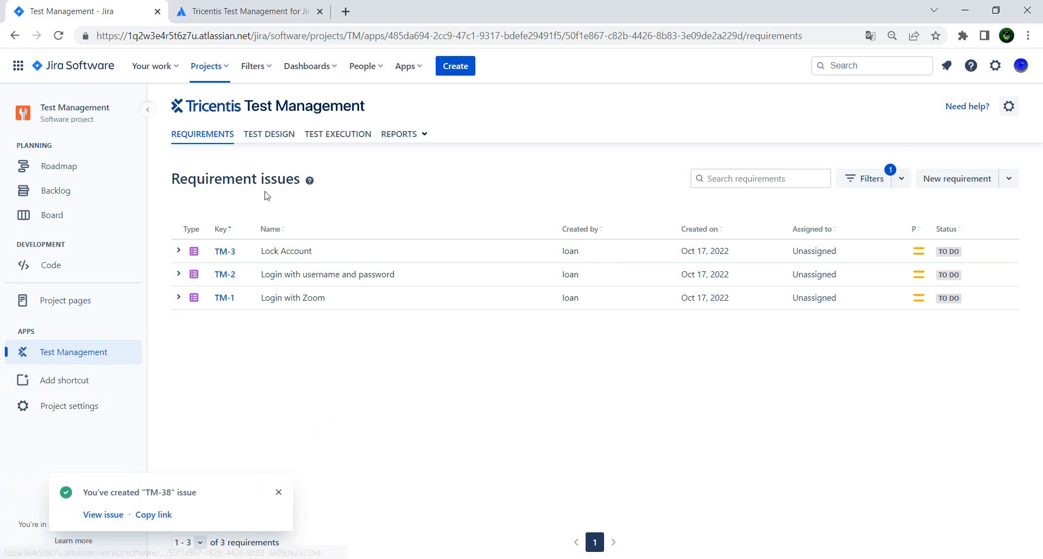
- Reload the requirement issues list and dismiss the issue-creation notification
left_click(255, 136)
left_click(220, 136)
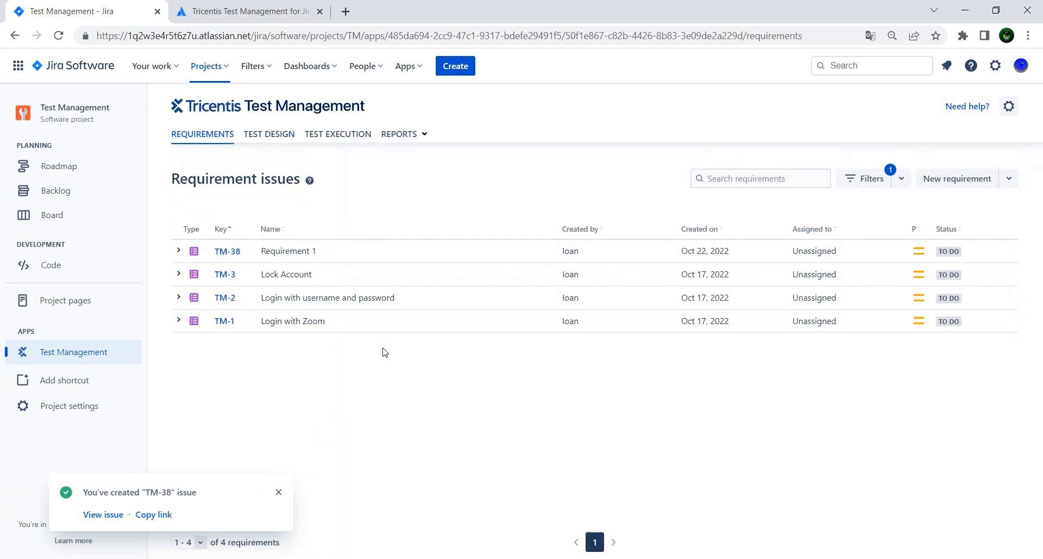
left_click(278, 492)
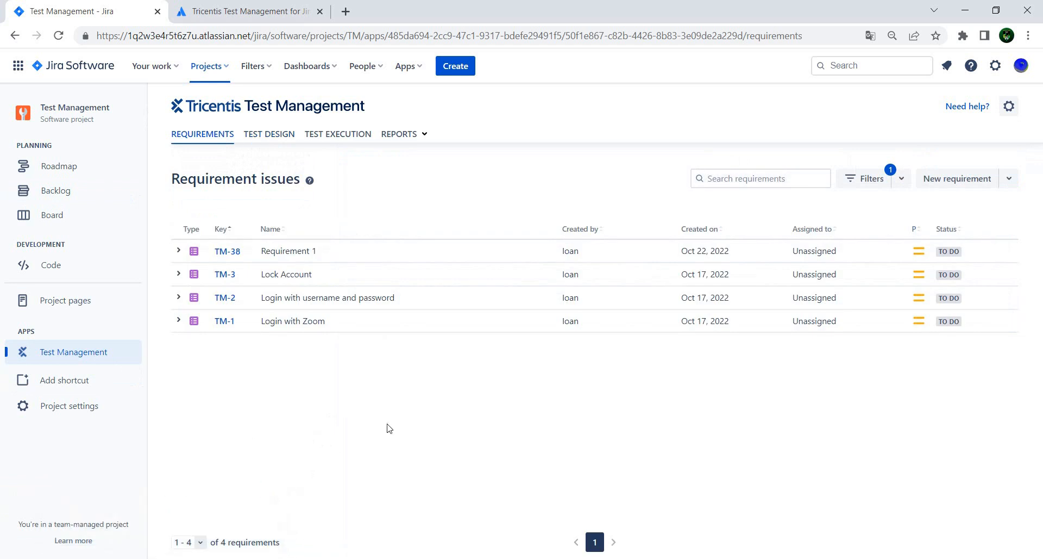
- View the list filtered to Requirements without tests and return it to All requirements
left_click(868, 181)
left_click(265, 220)
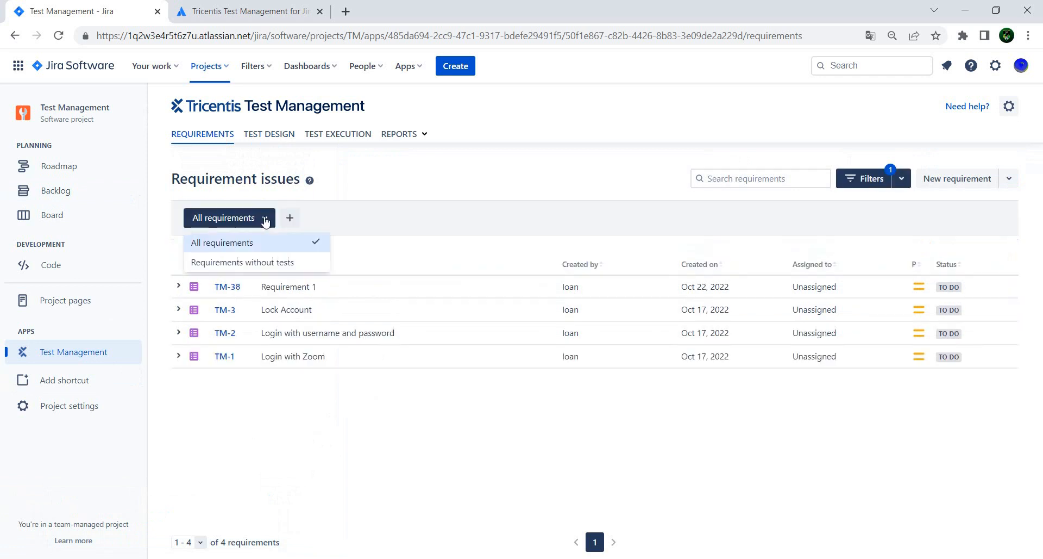
left_click(274, 264)
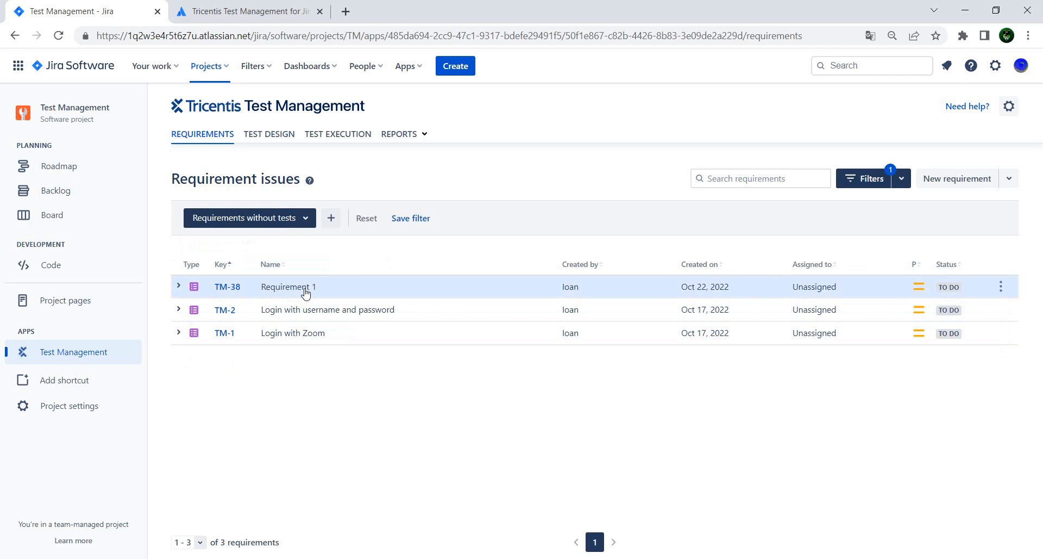
left_click(301, 220)
left_click(274, 243)
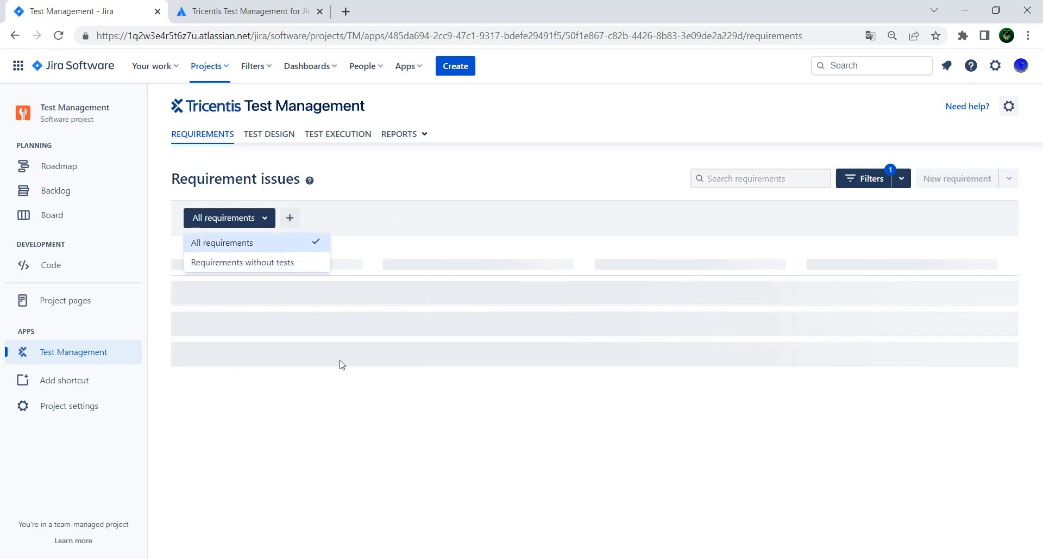
left_click(402, 224)
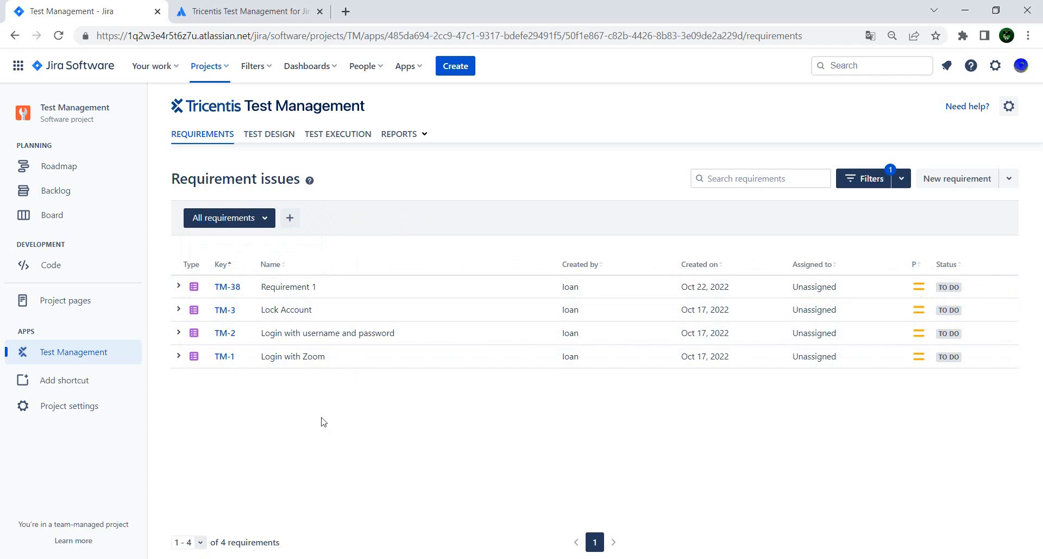
- Examine the covering test cases of Requirement 1 and Lock Account, and collapse both requirements
left_click(178, 287)
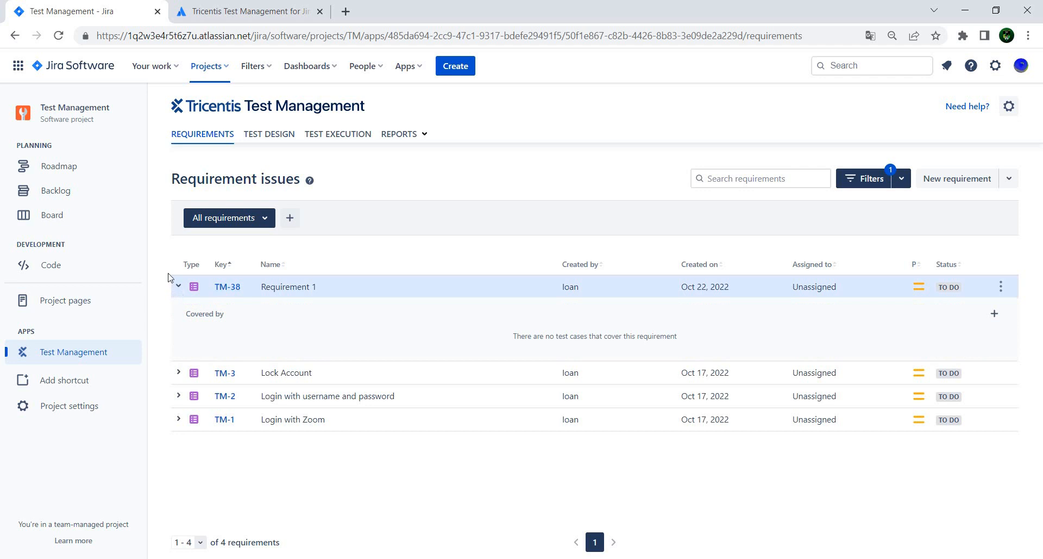
left_click(179, 372)
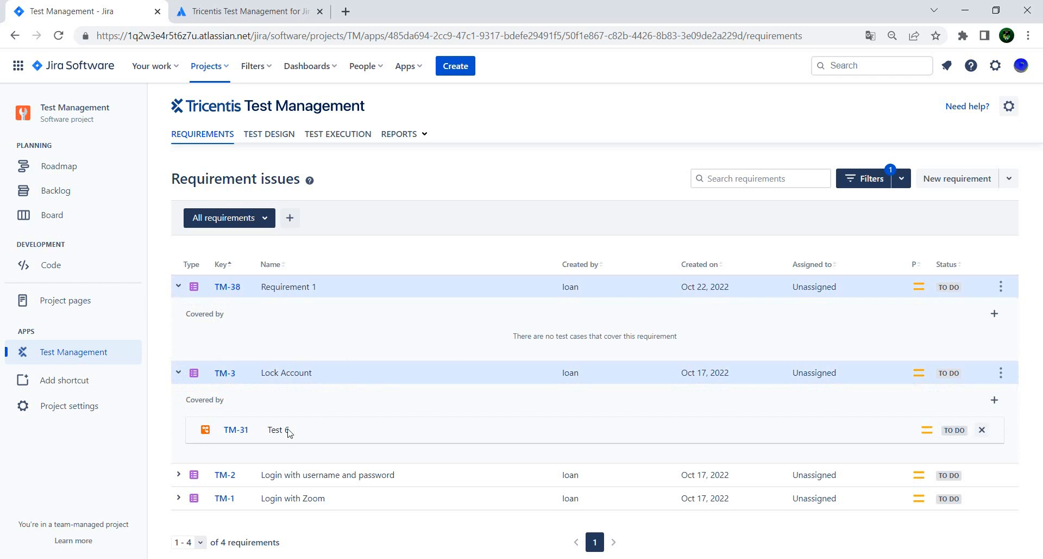
left_click(178, 373)
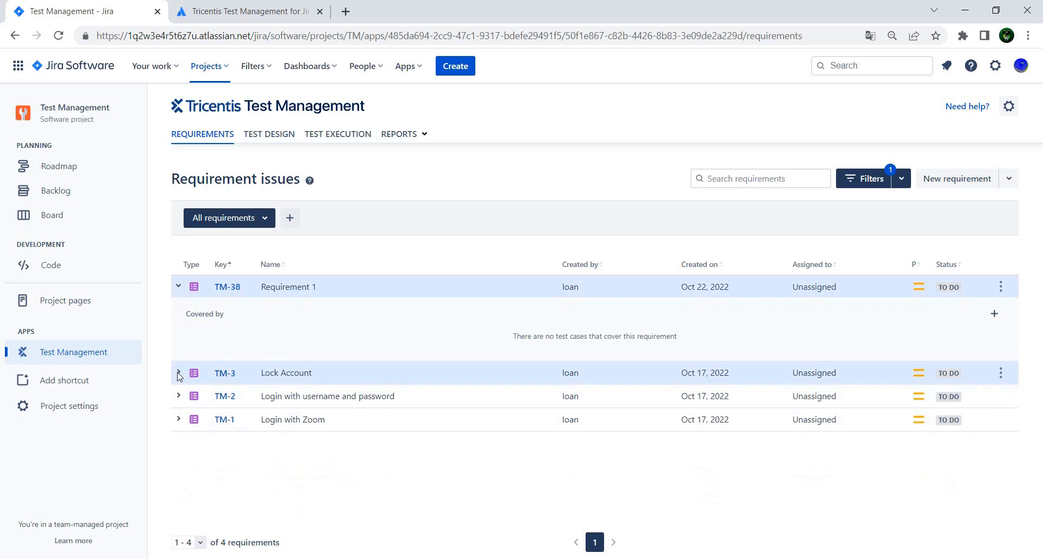
left_click(180, 287)
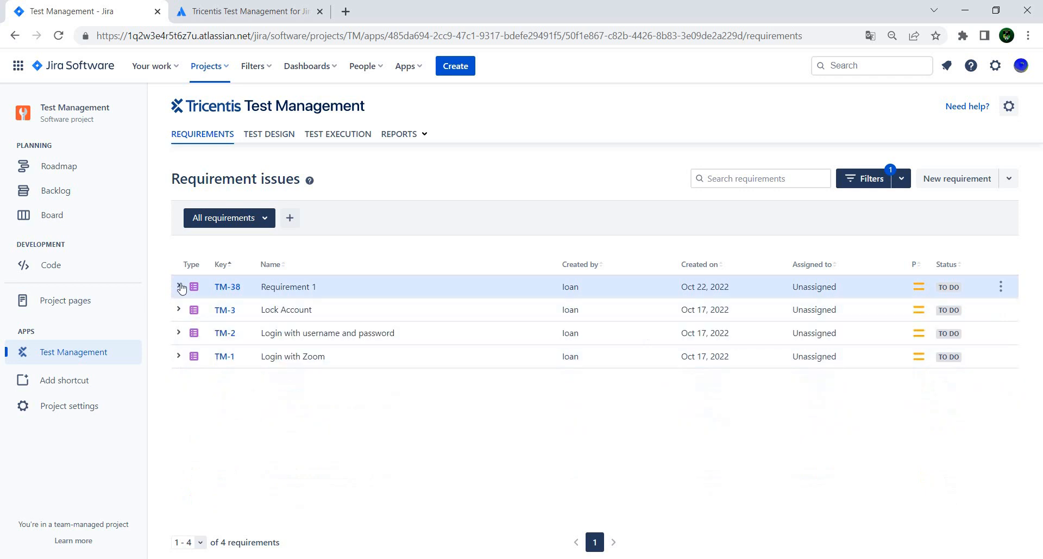
- Filter the requirement issues list to Requirements without tests
left_click(226, 220)
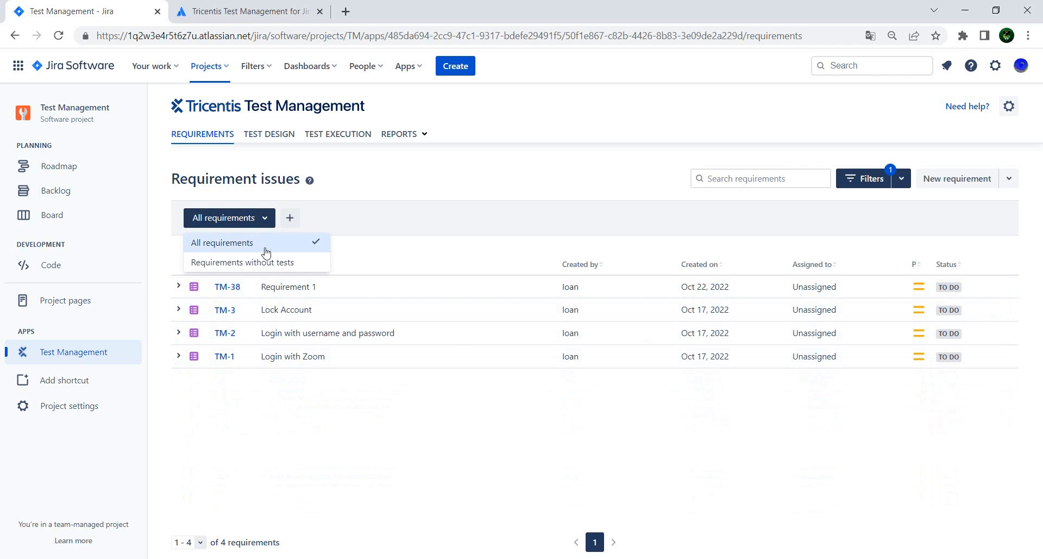
left_click(272, 264)
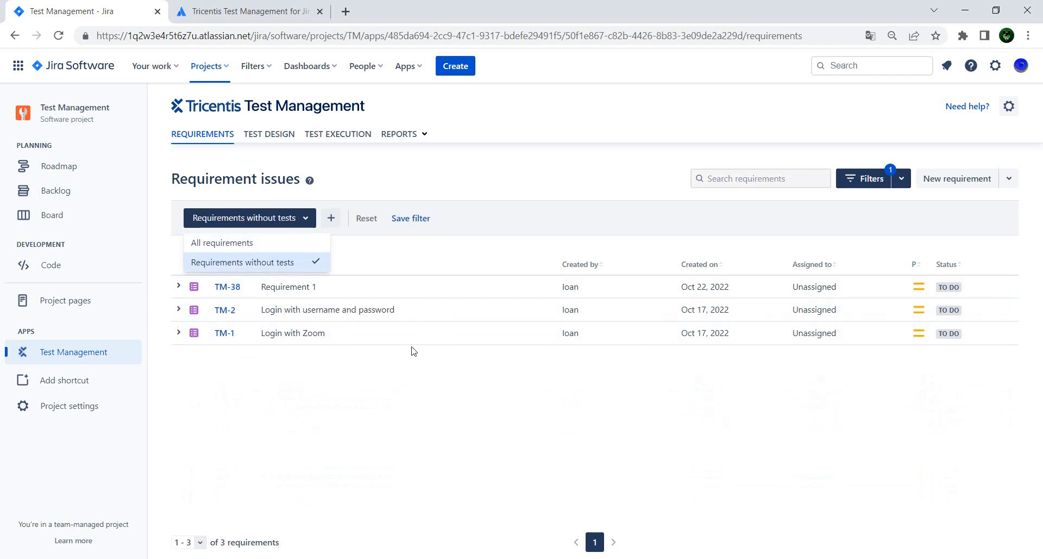
left_click(375, 444)
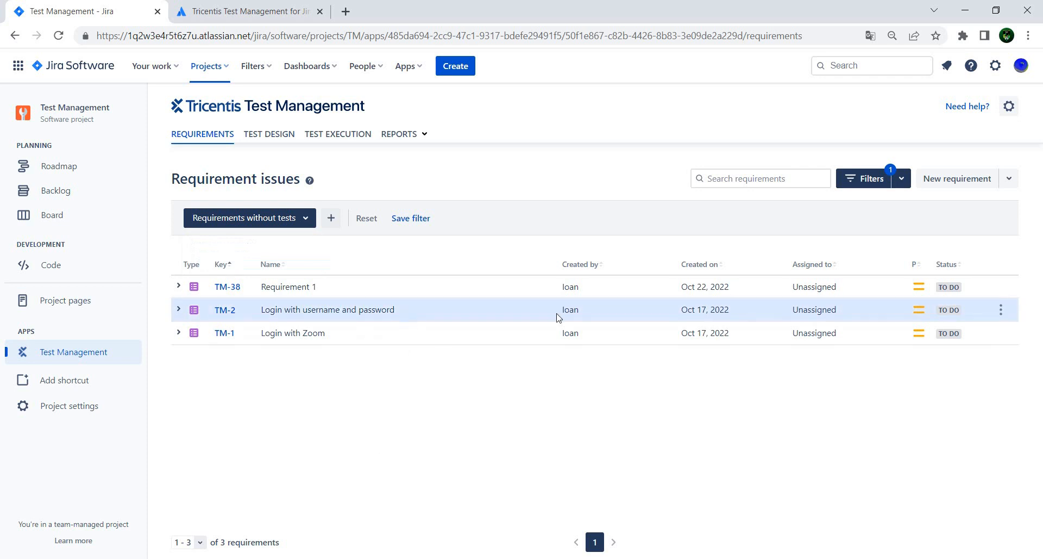
- Link the test case TM-34 Test 9 to the requirement "Login with username and password"
left_click(1000, 309)
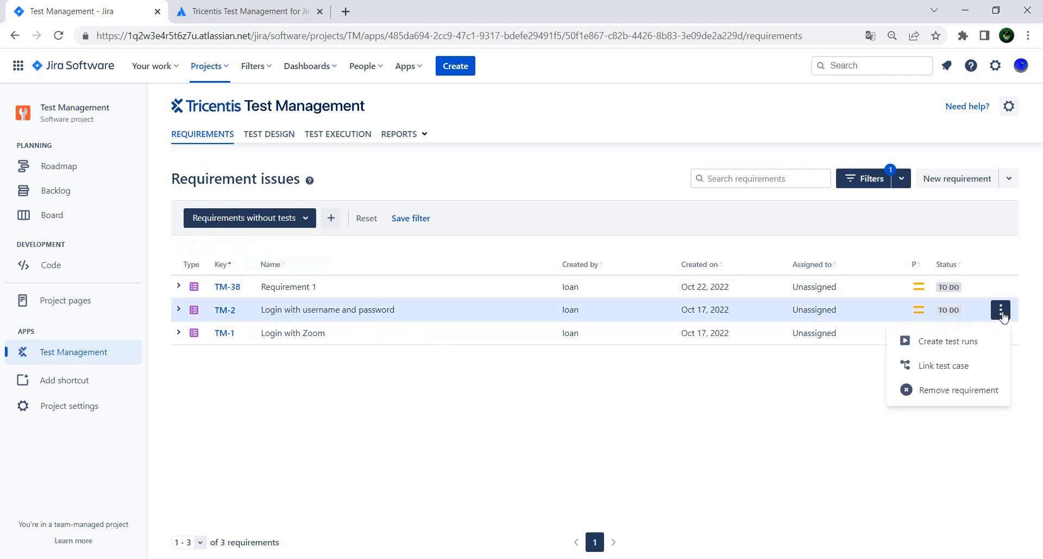
left_click(959, 369)
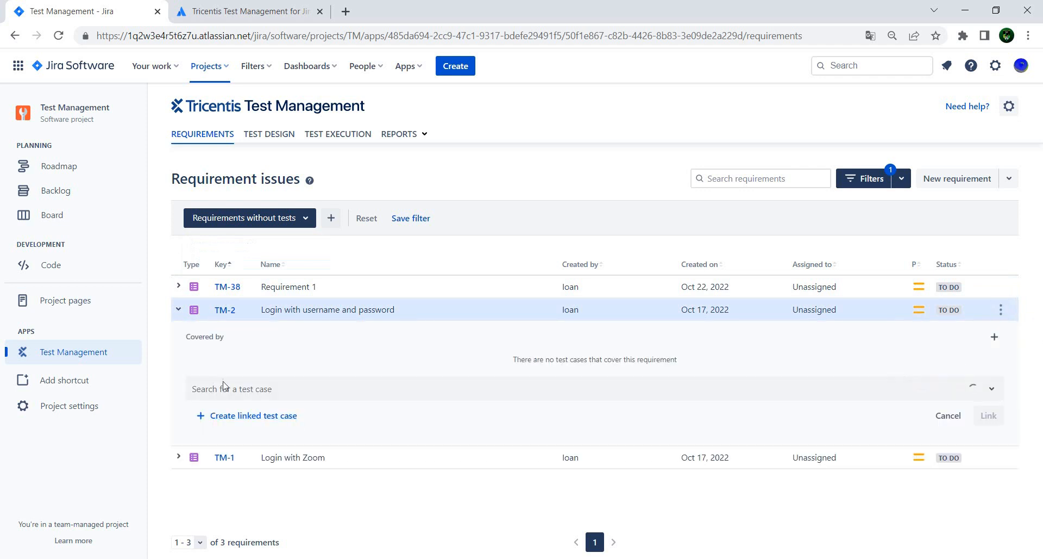
left_click(344, 399)
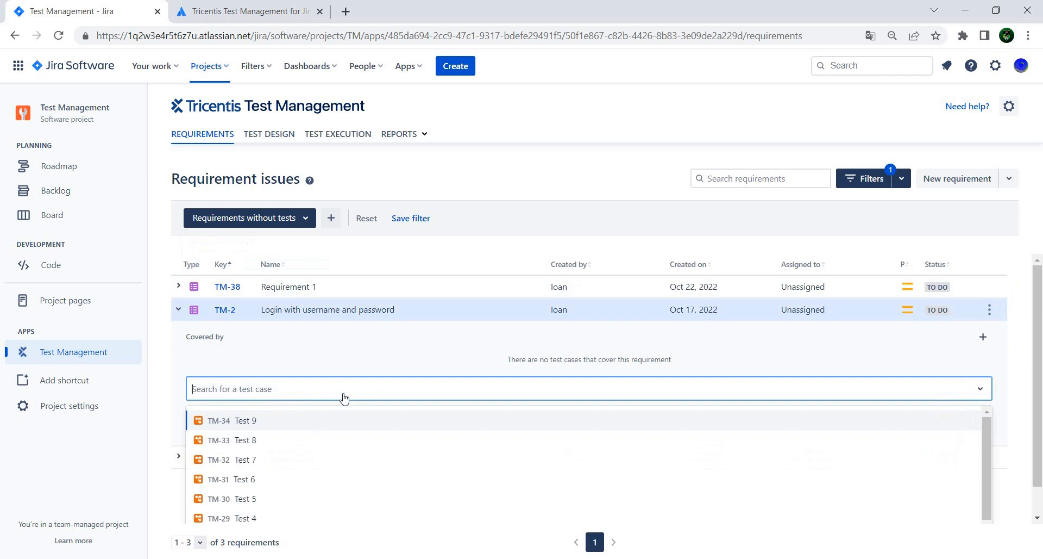
left_click(318, 425)
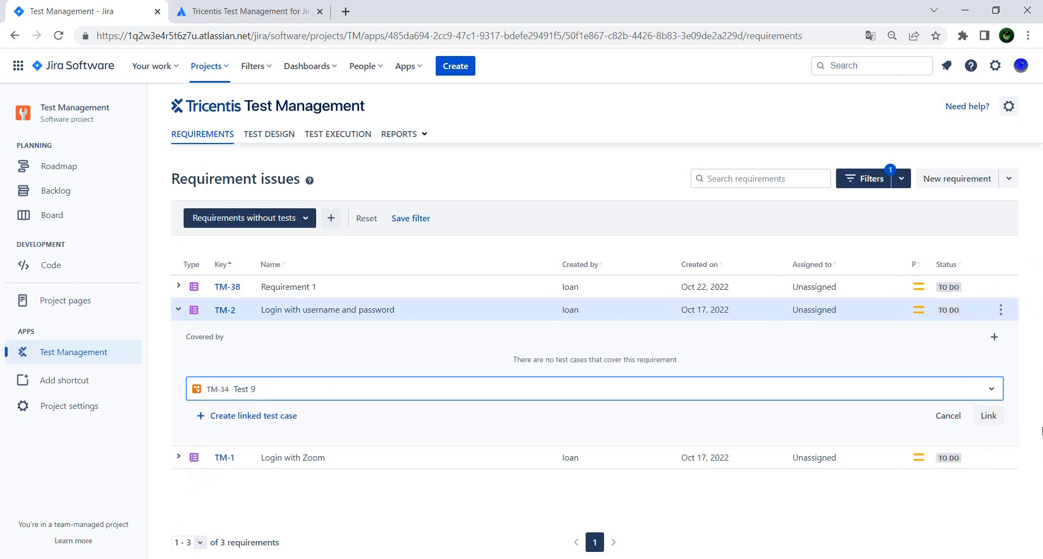
left_click(988, 415)
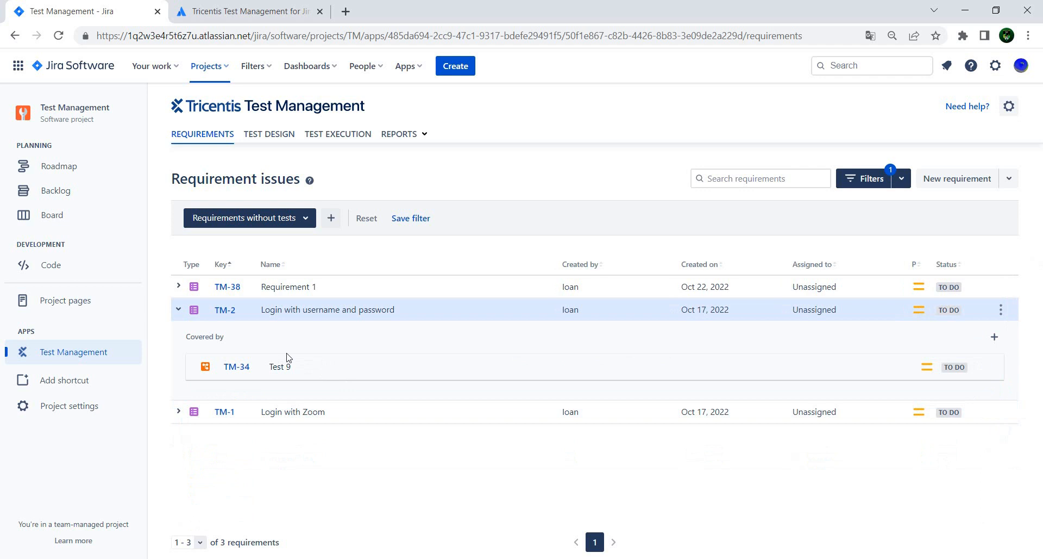
- Link TM-33 Test 8 as an additional test case to the "Login with username and password" requirement
left_click(995, 336)
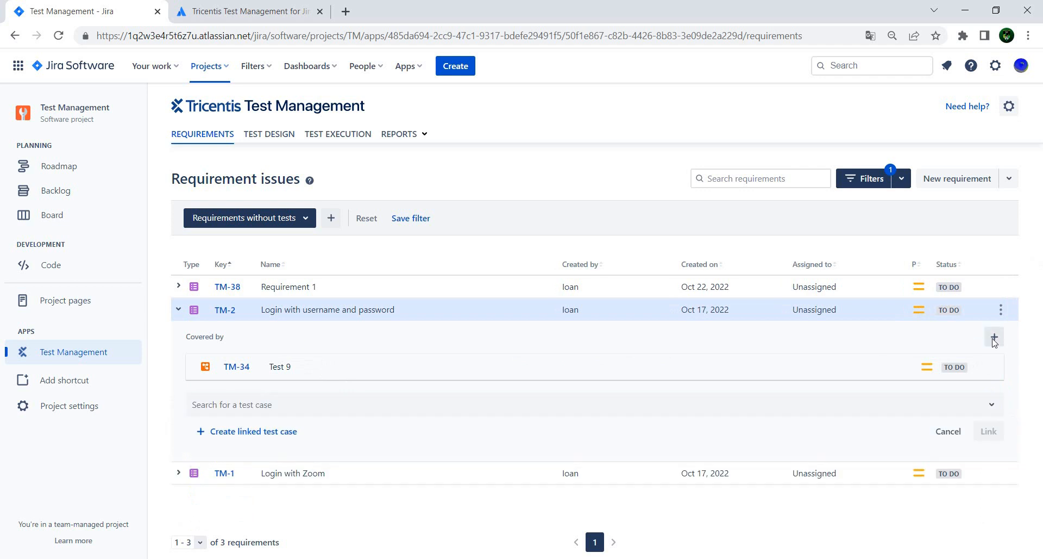
left_click(299, 411)
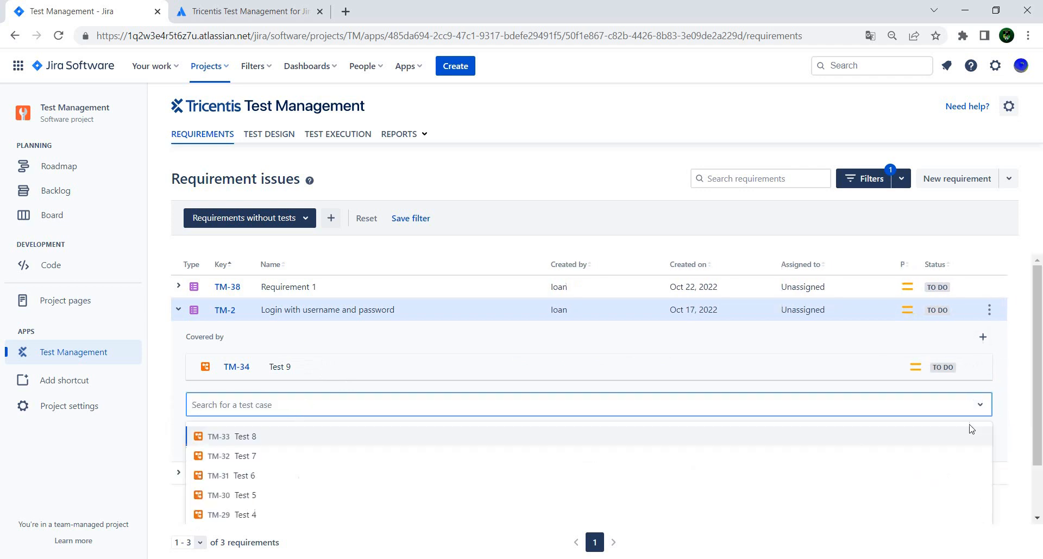
left_click(269, 441)
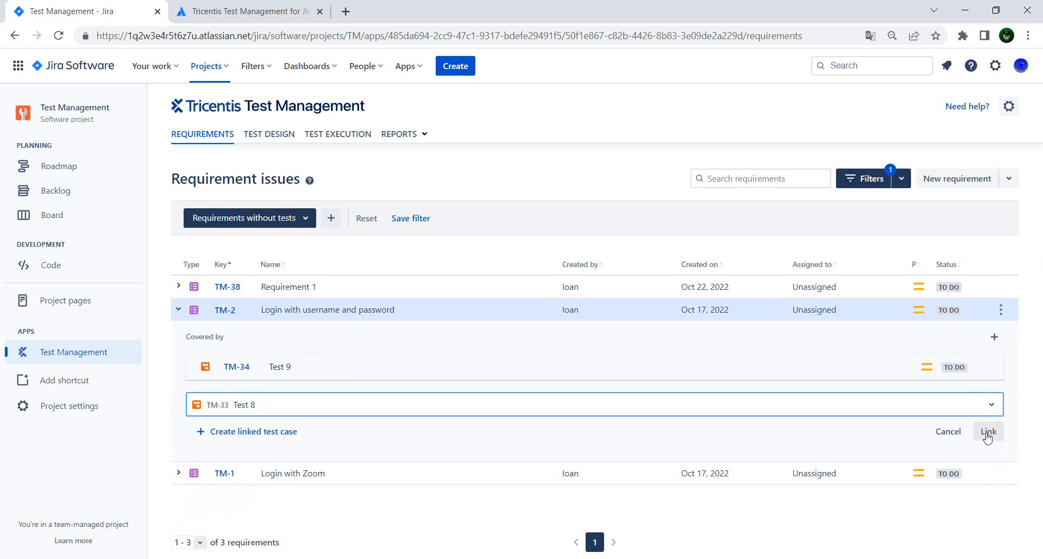
left_click(986, 432)
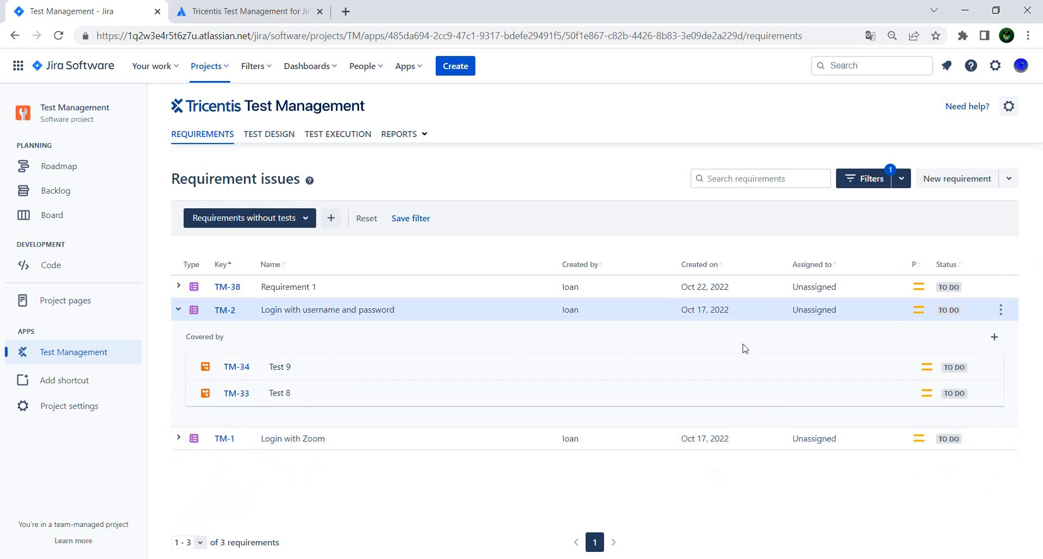
- Create a folder named Youtube under My test cases in the test design area
left_click(993, 337)
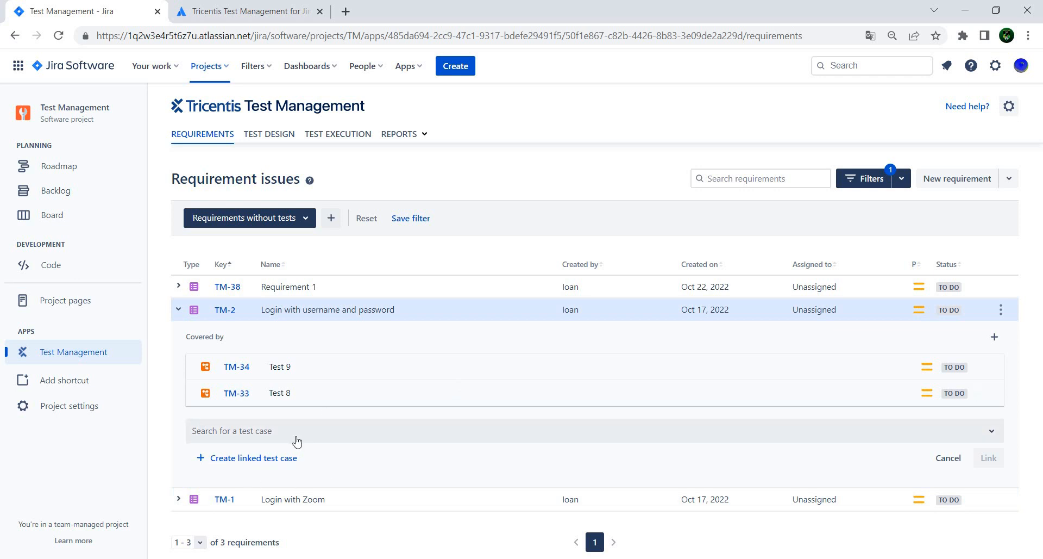
left_click(280, 139)
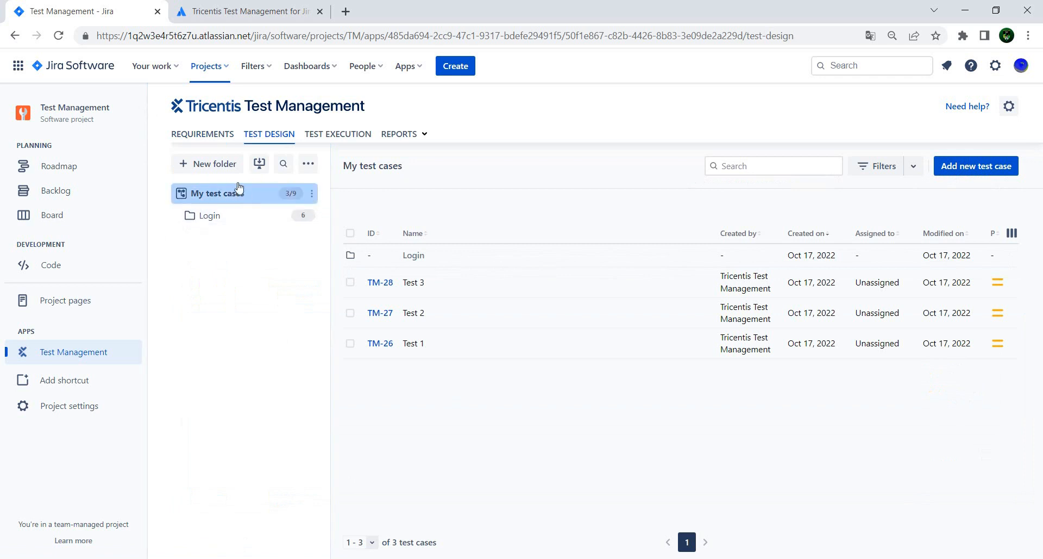
left_click(313, 197)
left_click(312, 196)
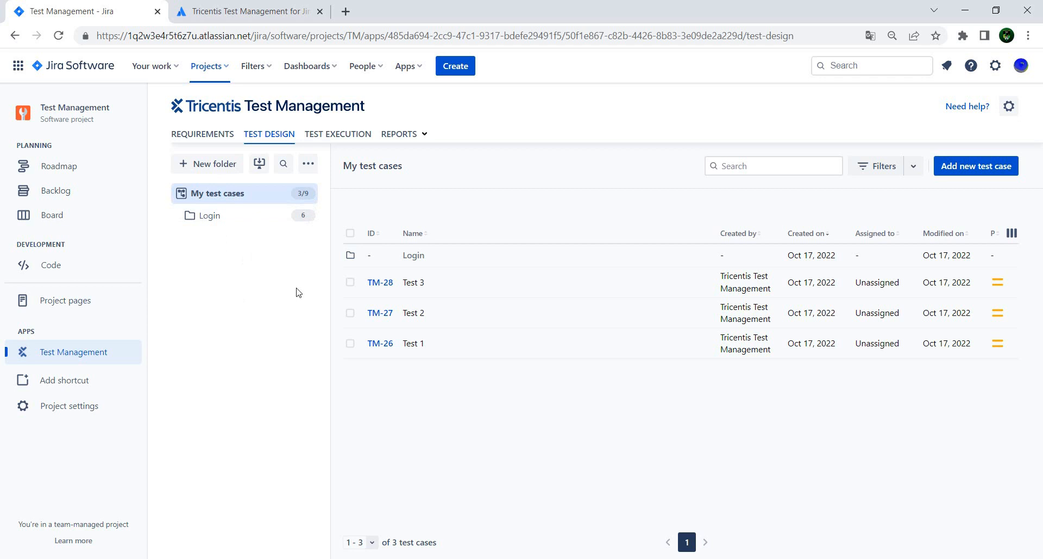
left_click(215, 164)
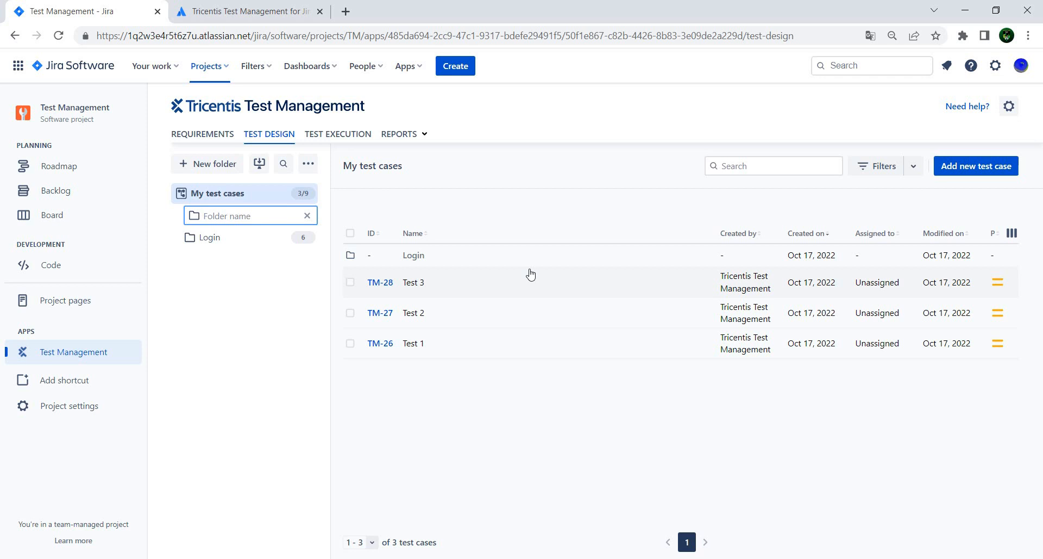
type("Youtube")
key("Return")
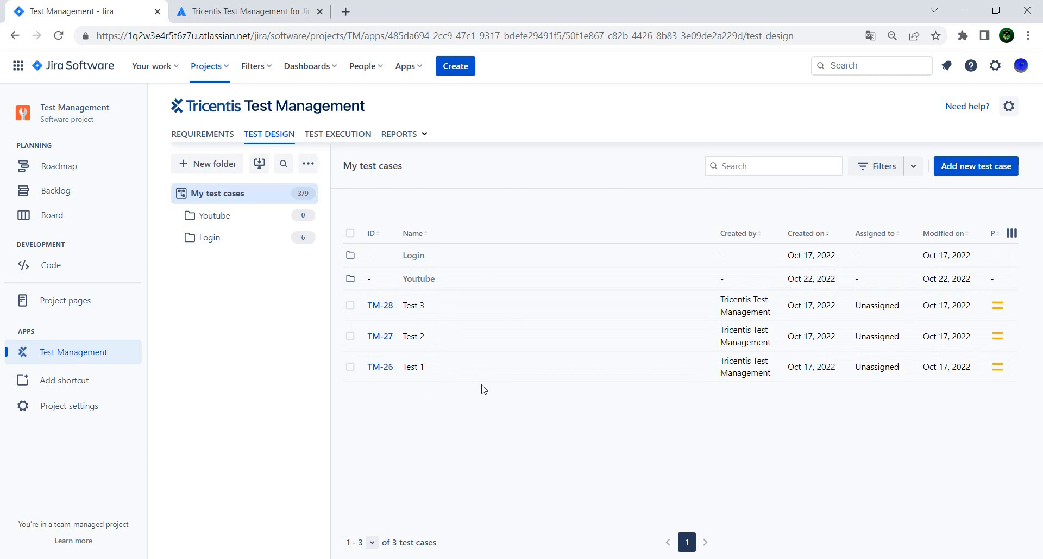
- Move the test cases Test 1, Test 2 and Test 3 into the Youtube folder and dismiss the notification
left_click(350, 305)
left_click(350, 336)
left_click(350, 366)
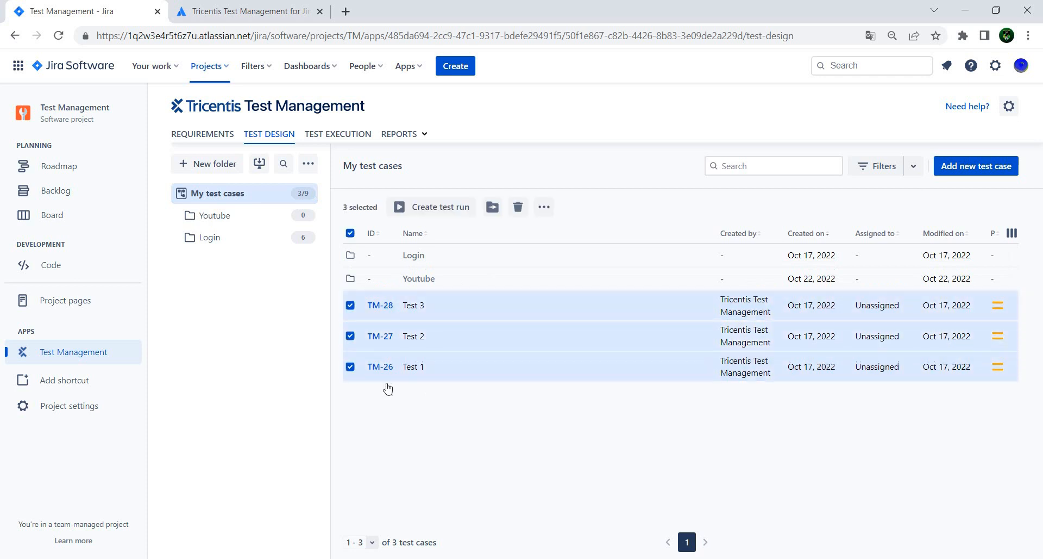
left_click(493, 207)
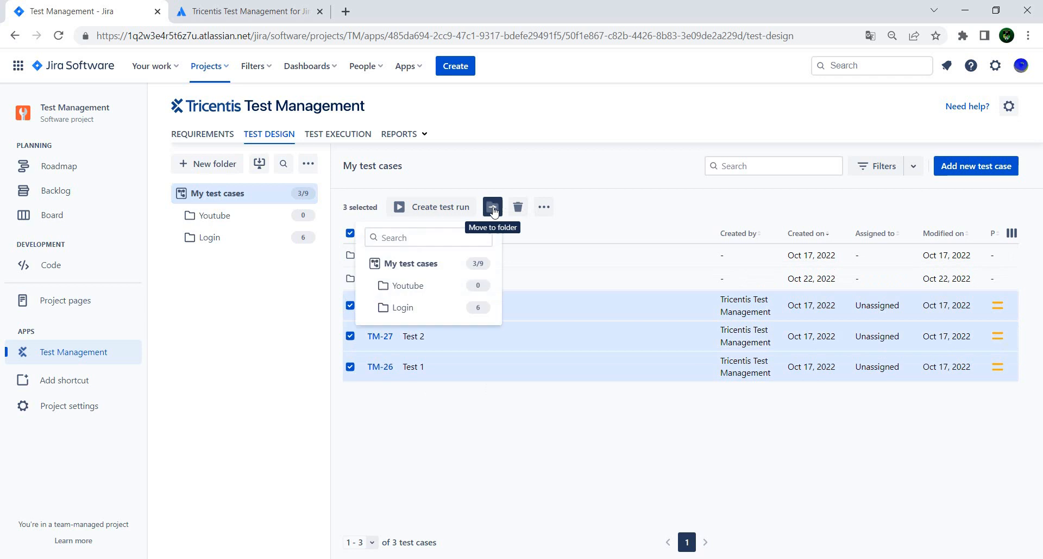
left_click(416, 292)
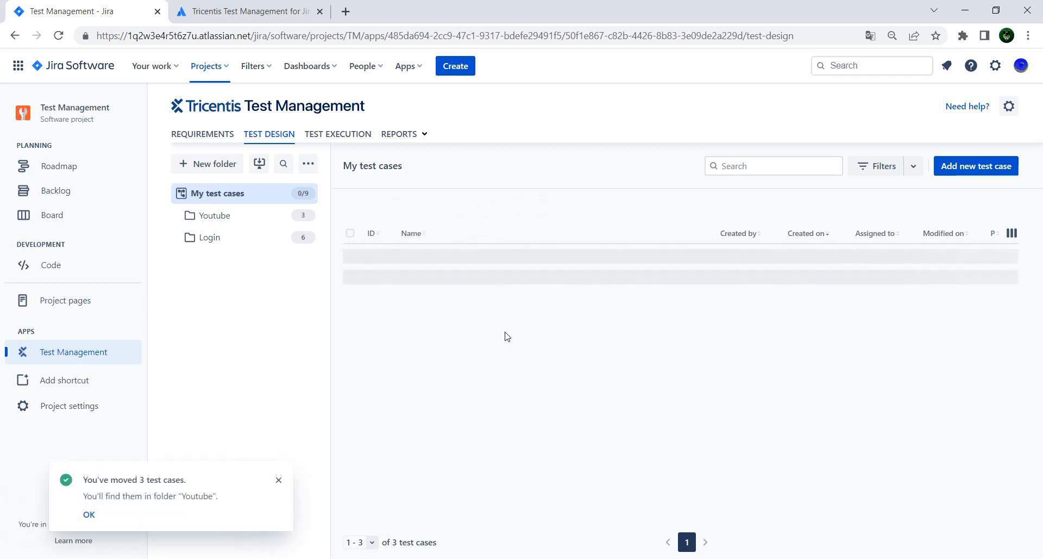
left_click(87, 514)
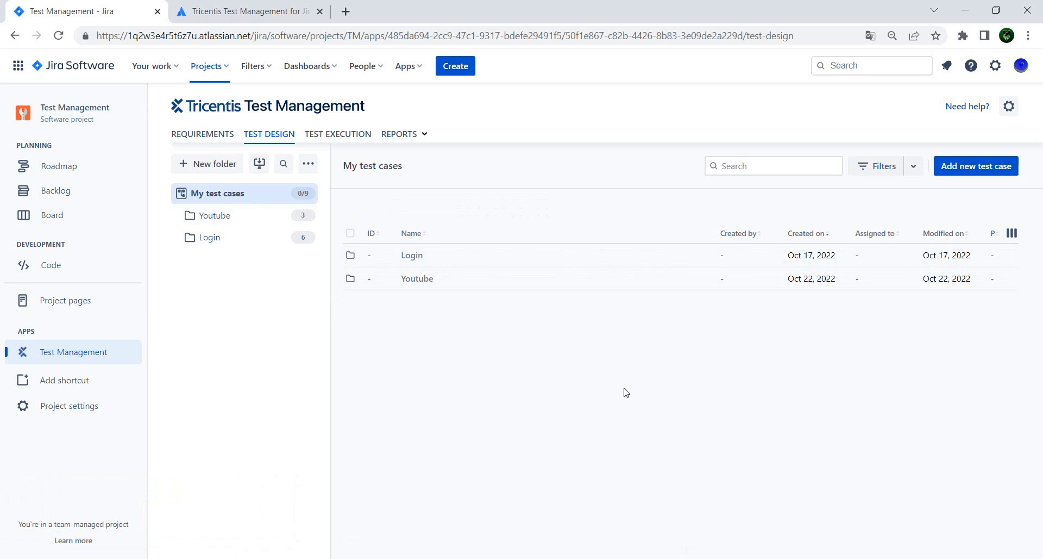
left_click(969, 169)
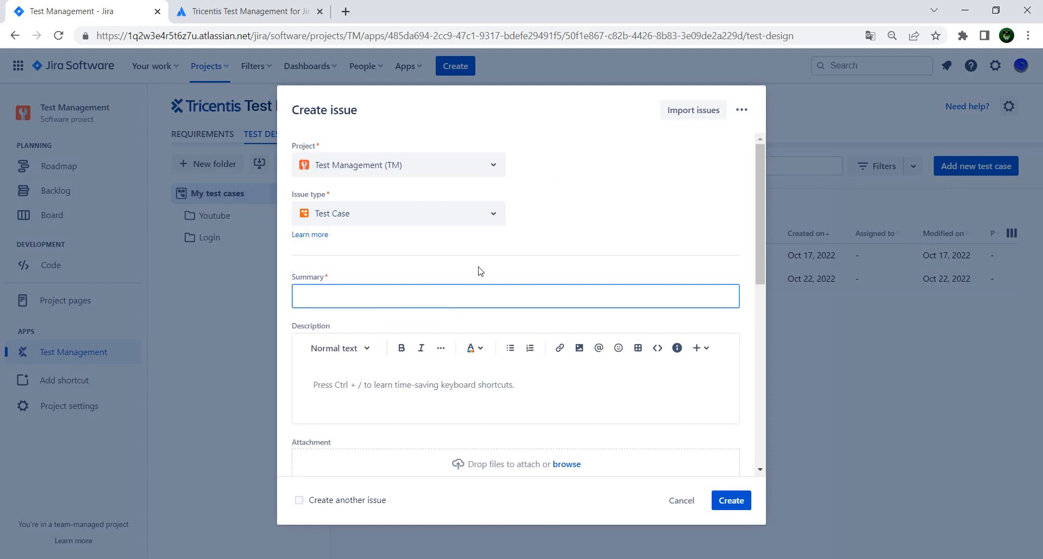
scroll(639, 339, "down", 1)
scroll(433, 335, "down", 5)
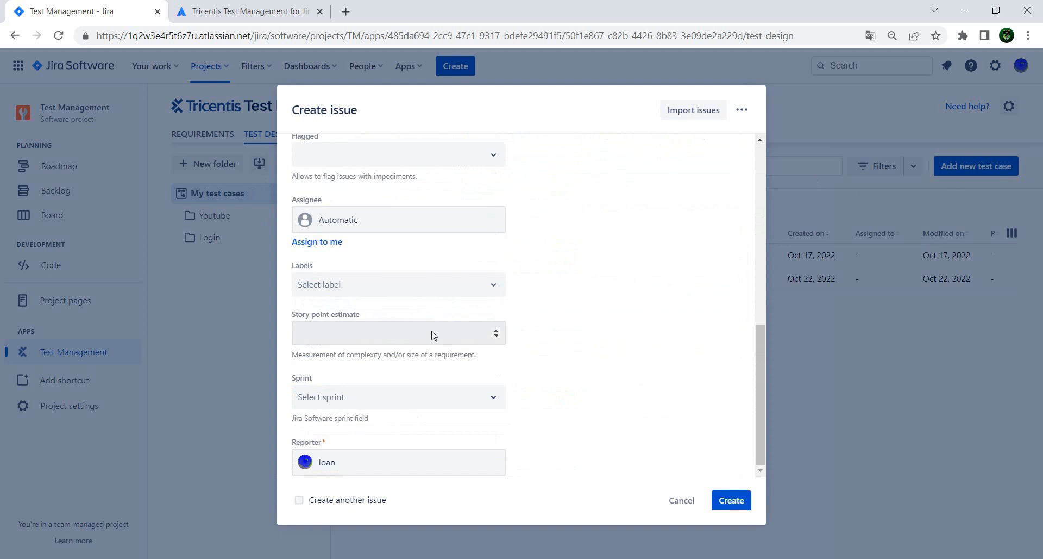
left_click(682, 500)
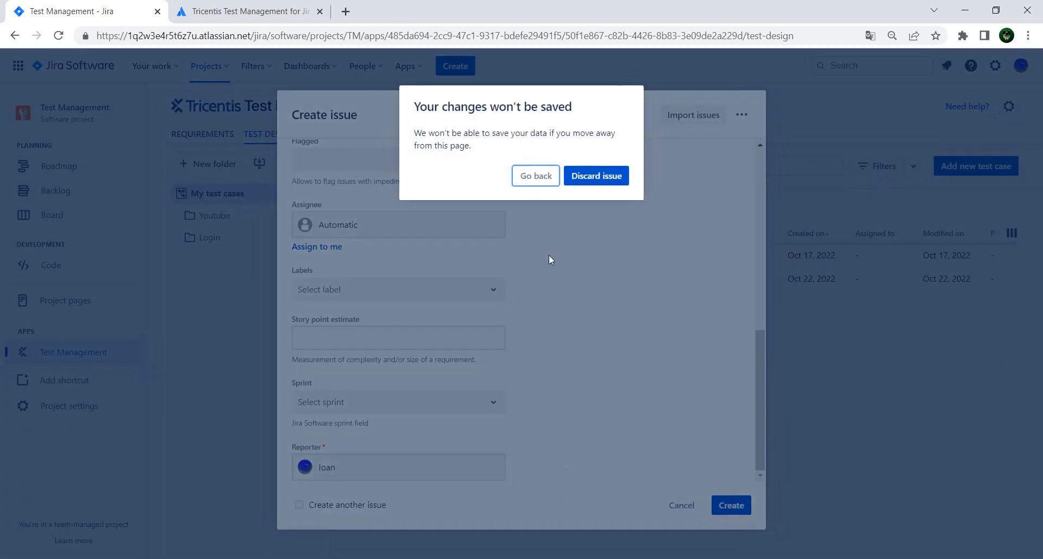
left_click(597, 175)
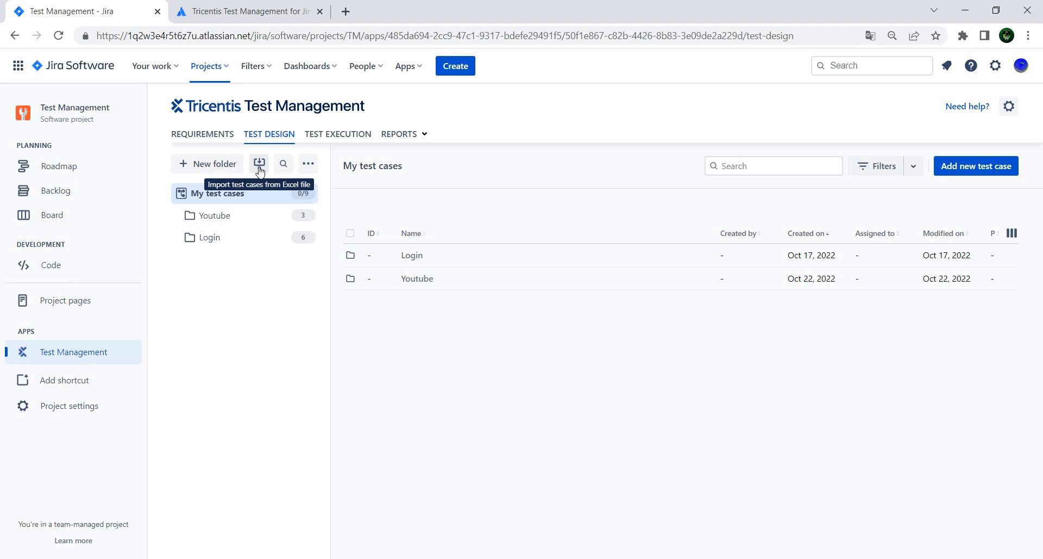
- Try to import test cases from the Excel file Test Cases.xlsx, and close the import dialog
left_click(259, 167)
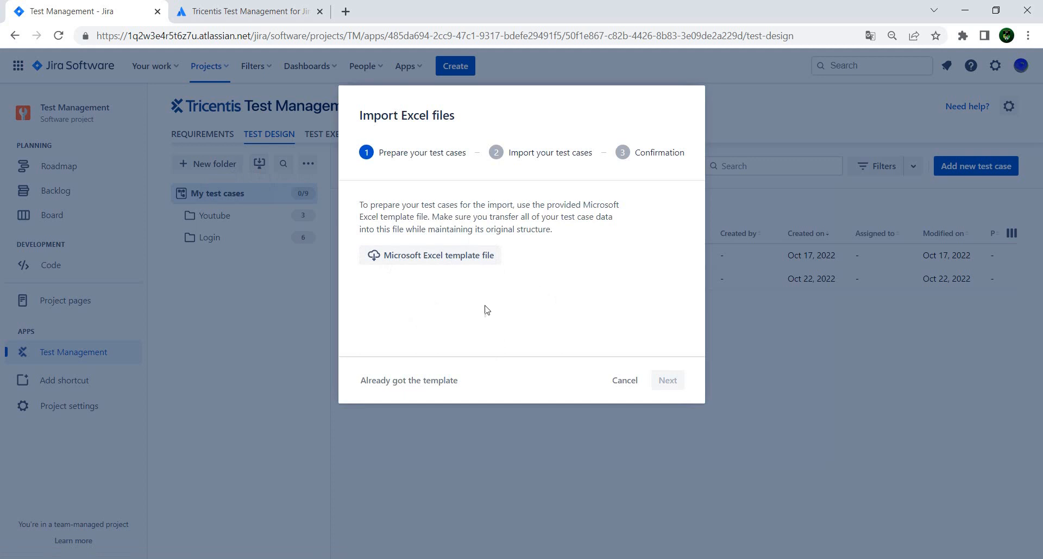
left_click(409, 385)
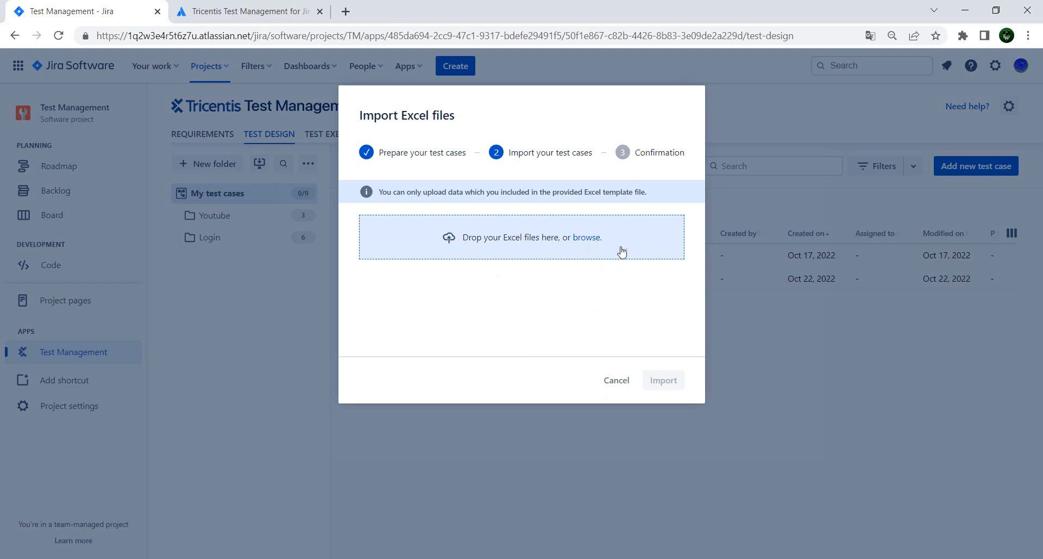
left_click_drag(618, 425, 504, 401)
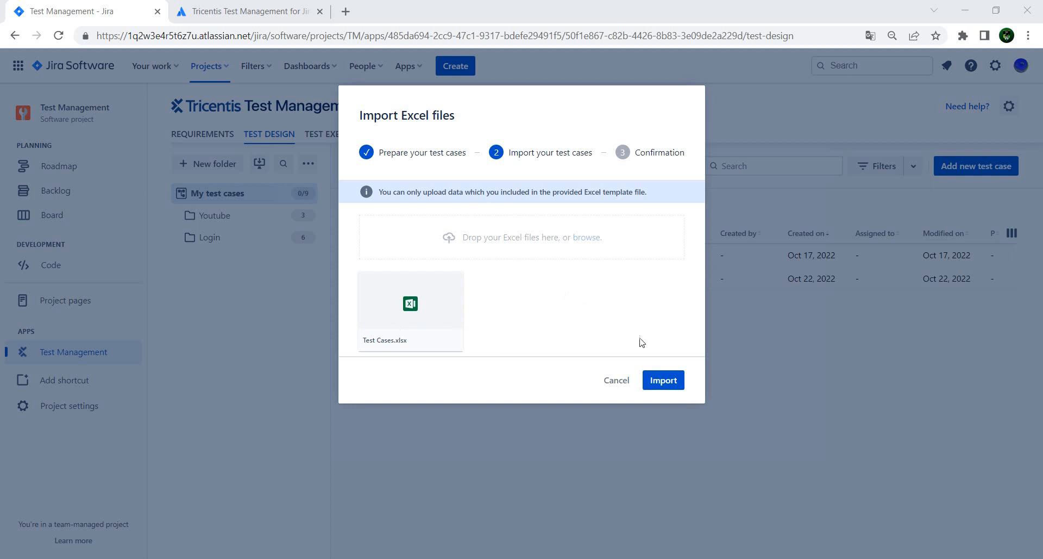
left_click(666, 381)
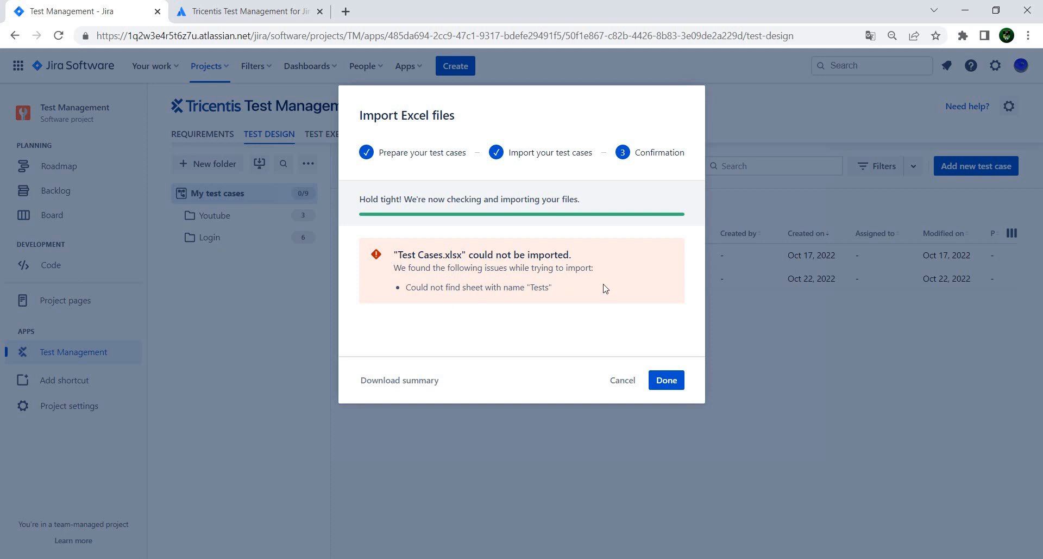
left_click(625, 382)
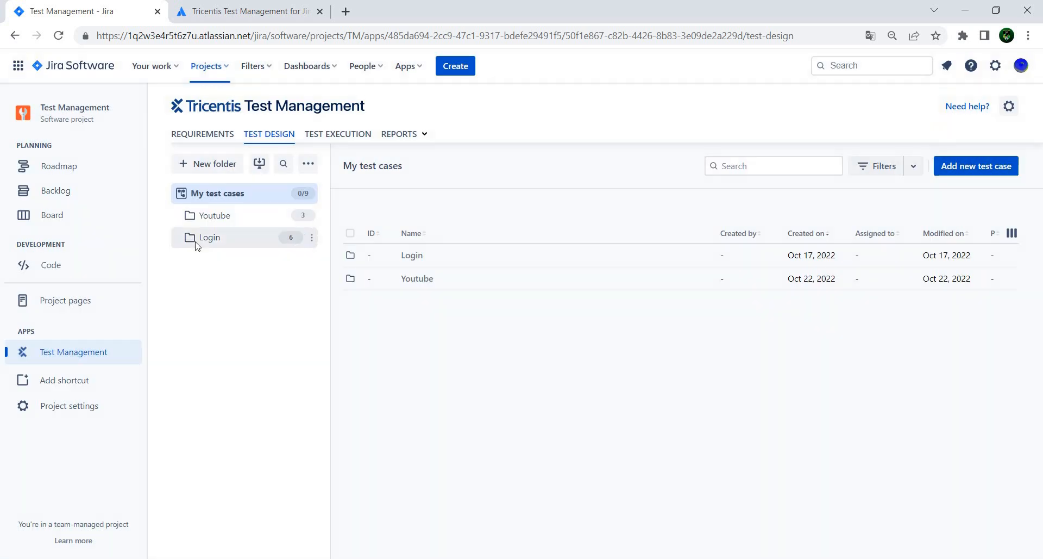
- Restart the Excel import, and switch to Test Case template.xlsx in Excel to examine its Folder, Step Description and Expected Result columns
left_click(260, 163)
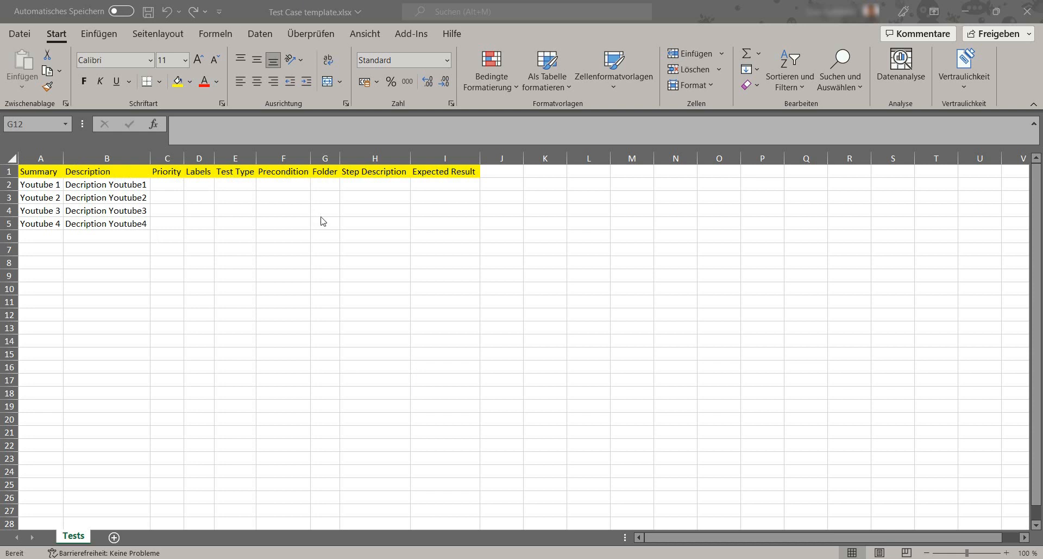
left_click(325, 184)
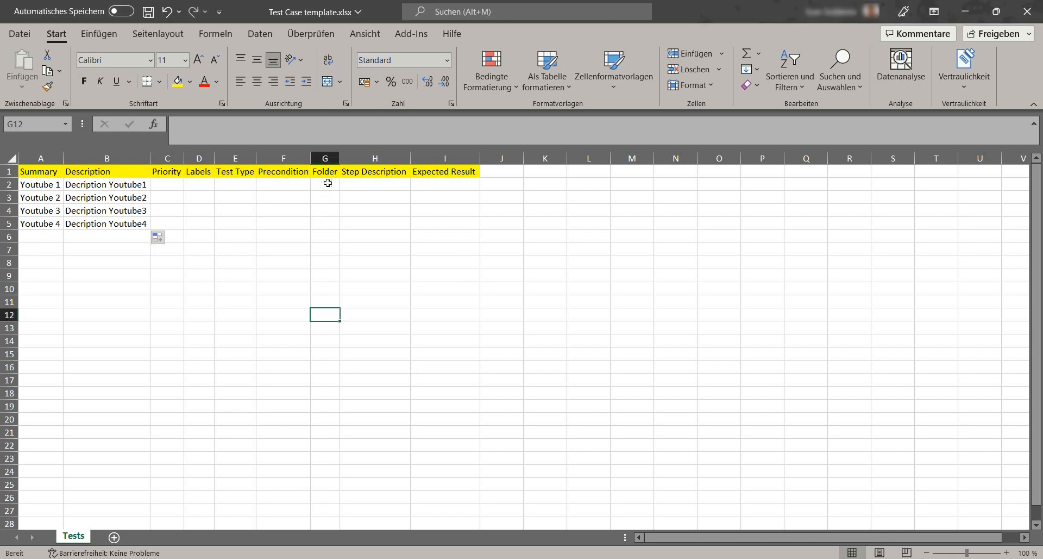
left_click_drag(336, 183, 342, 221)
left_click_drag(388, 179, 382, 223)
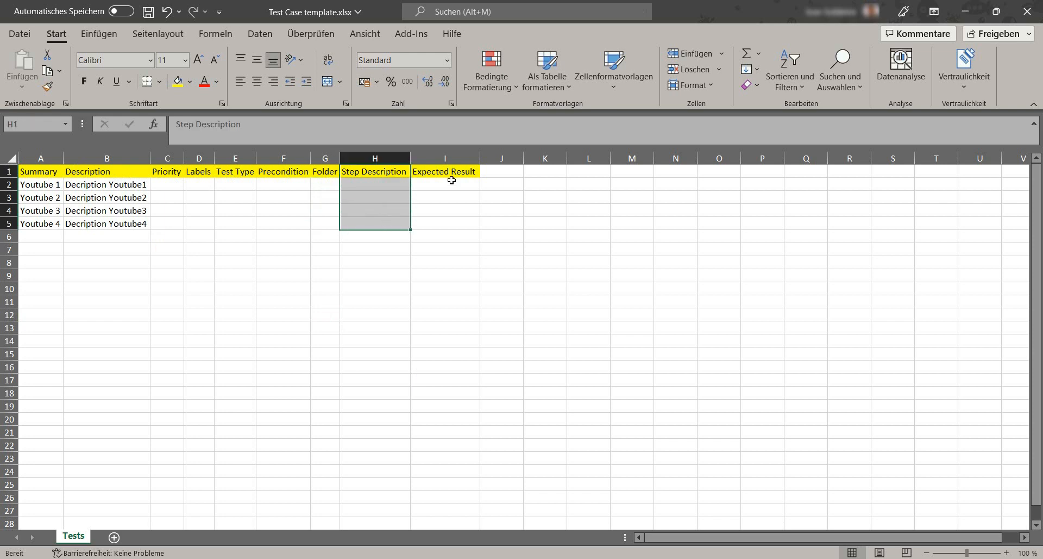
left_click_drag(451, 182, 452, 221)
left_click(502, 184)
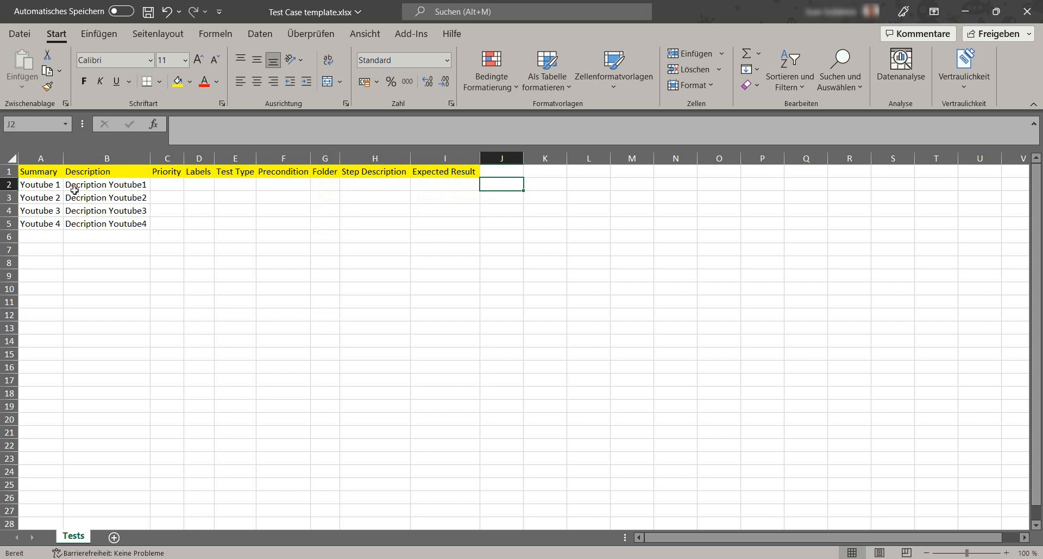
- Enter Step 1 as the step description and Result 1 as the expected result for Youtube 1 in row 2
left_click(371, 184)
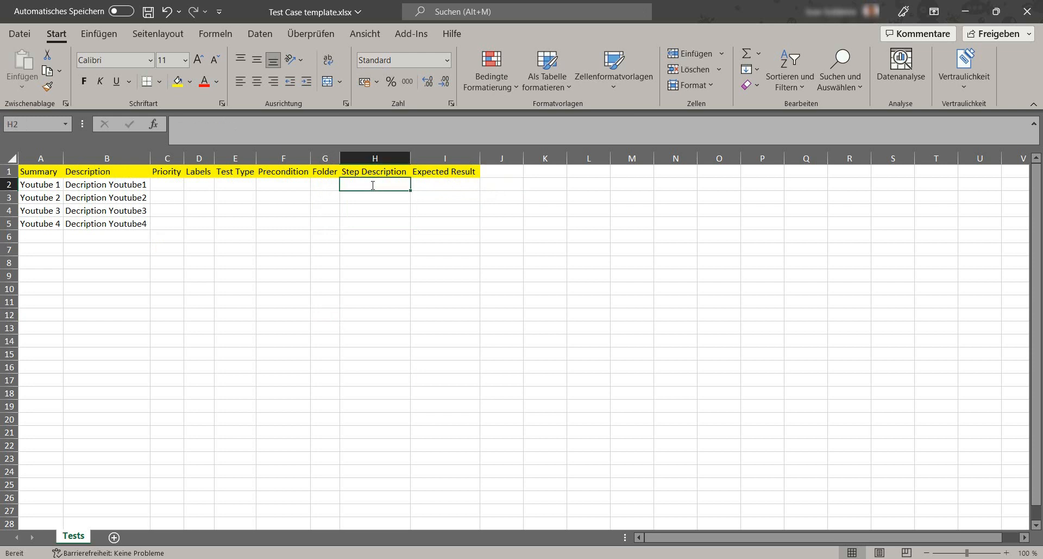
type("Step 1")
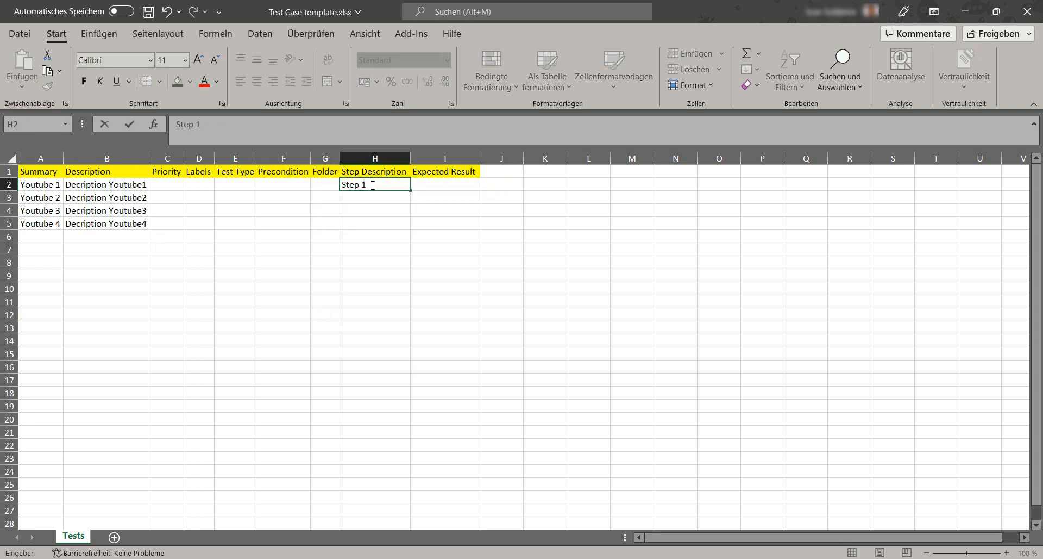
left_click(428, 187)
type("Resilt")
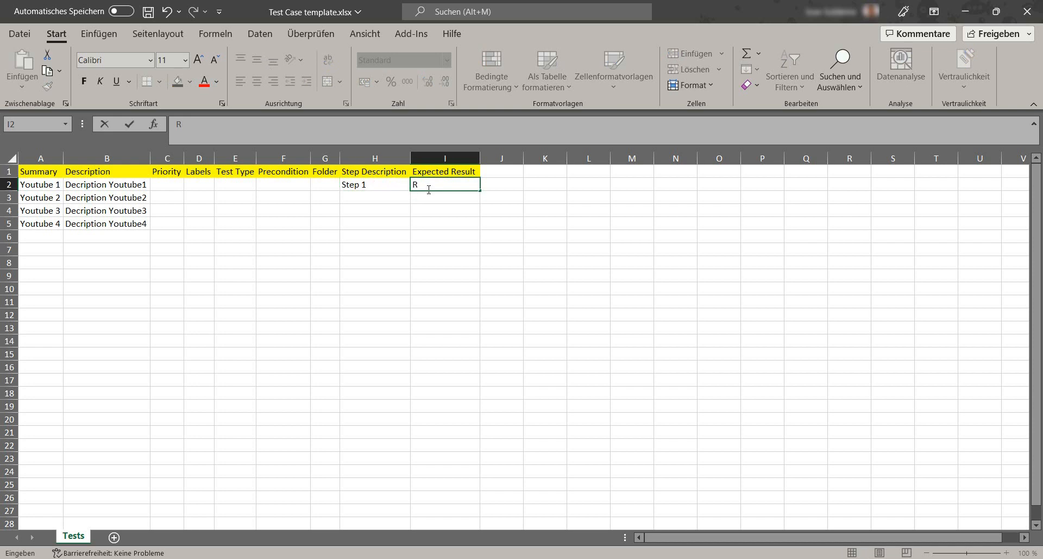
key("BackSpace")
key("BackSpace")
key("BackSpace")
type("ult 1")
- Fill the Step Description and Expected Result series down to row 5, ending with Step 4 and Result 4
left_click(428, 212)
left_click(385, 186)
left_click_drag(409, 191, 408, 225)
left_click(433, 187)
left_click_drag(480, 190, 481, 226)
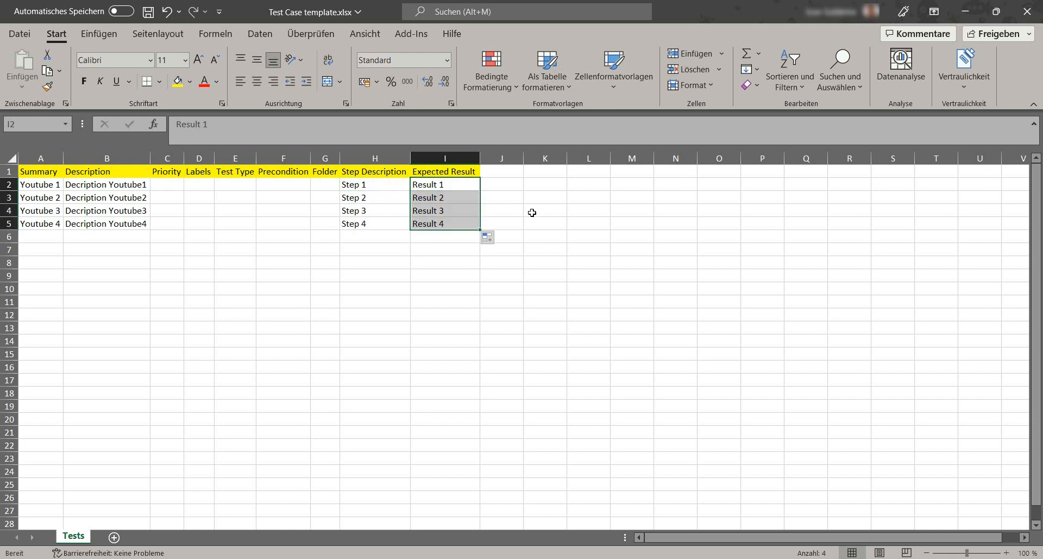
left_click(532, 212)
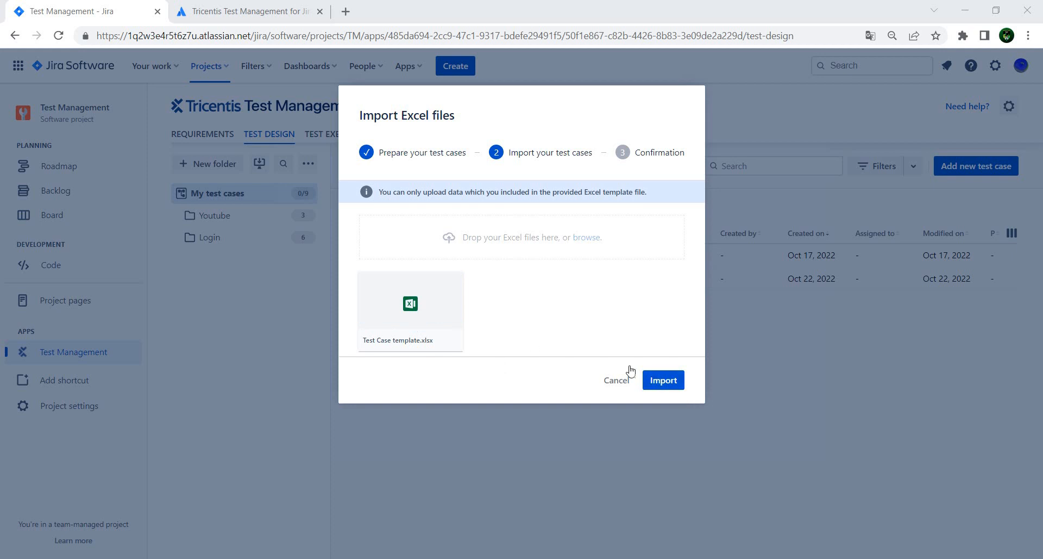
- Switch to Jira, import the test cases from Test Case template.xlsx and refresh the test design list
left_click(658, 379)
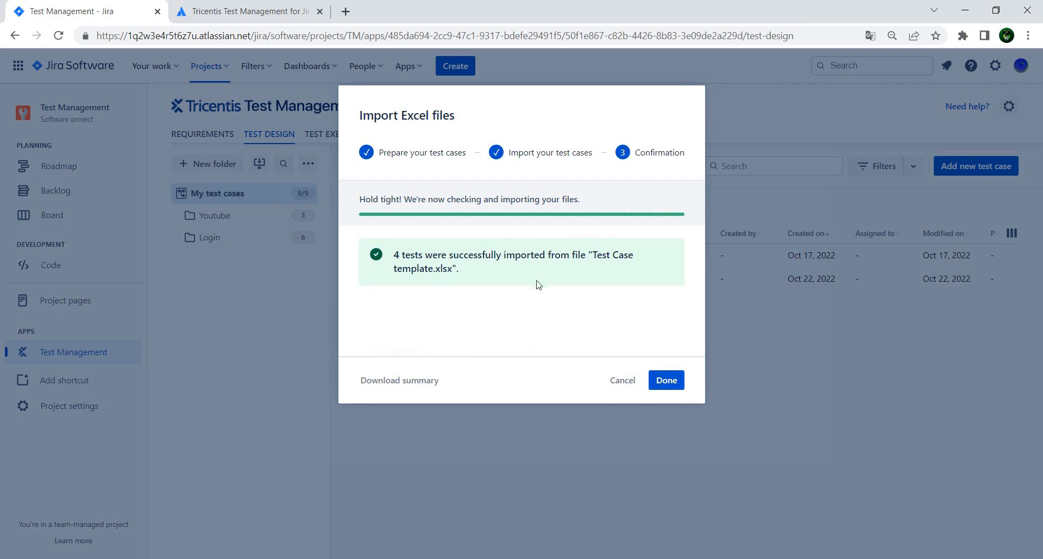
left_click(664, 382)
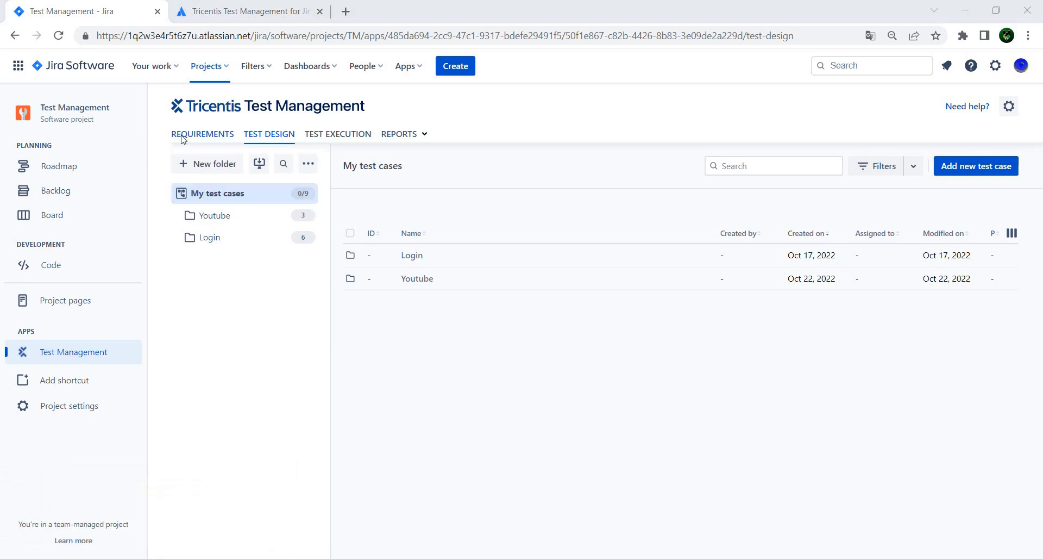
left_click(337, 137)
left_click(283, 137)
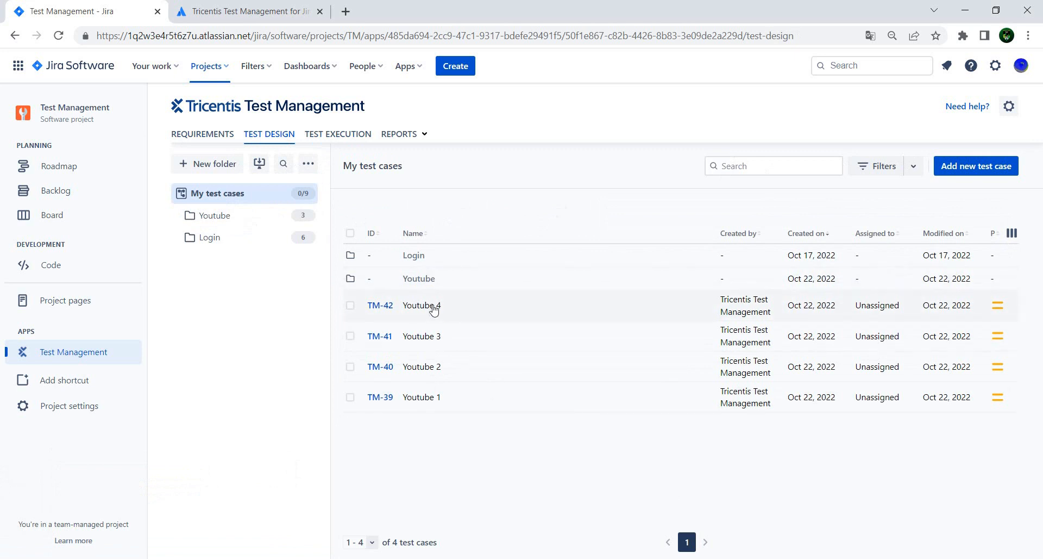
- Open test case TM-42 Youtube 4 and display its Test Case Panel
left_click(380, 306)
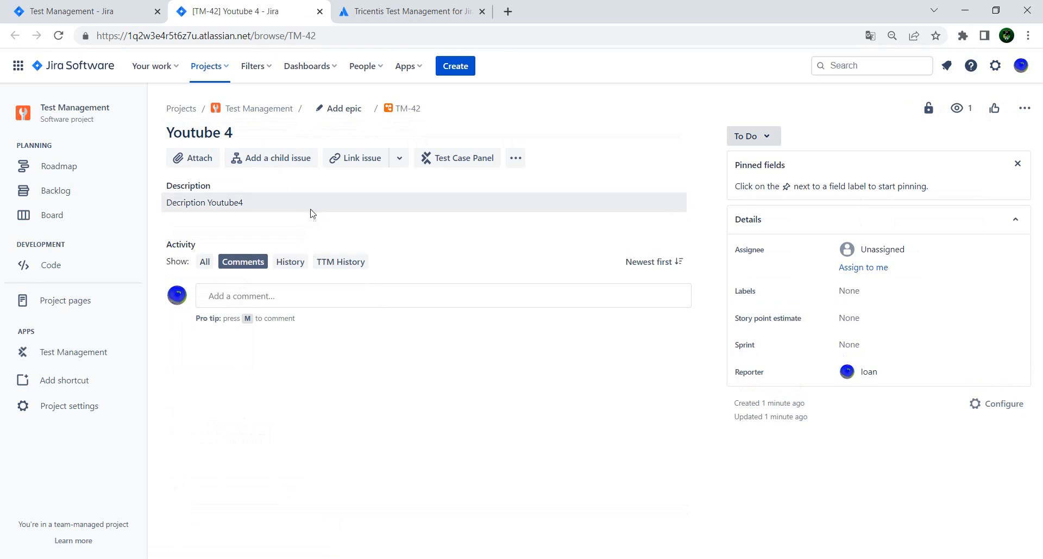
left_click(451, 164)
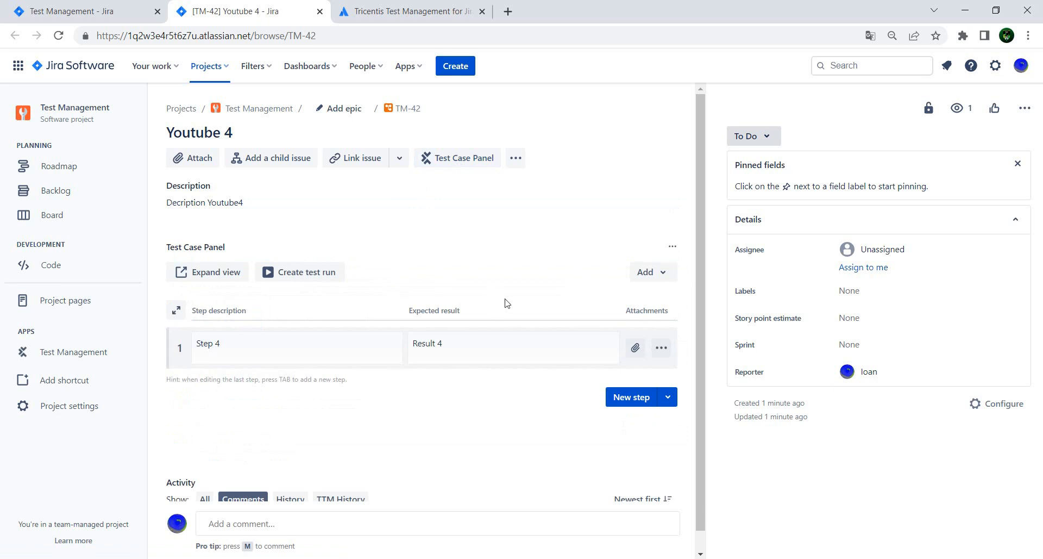
scroll(507, 302, "down", 1)
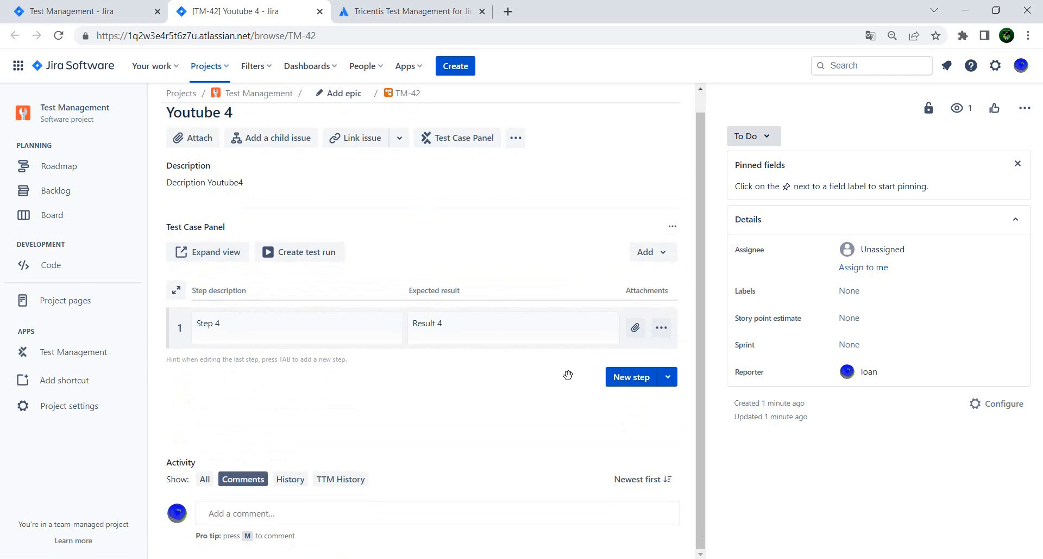
- Add a second test step to Youtube 4 with description Step 5 and expected result Result 5
left_click(635, 377)
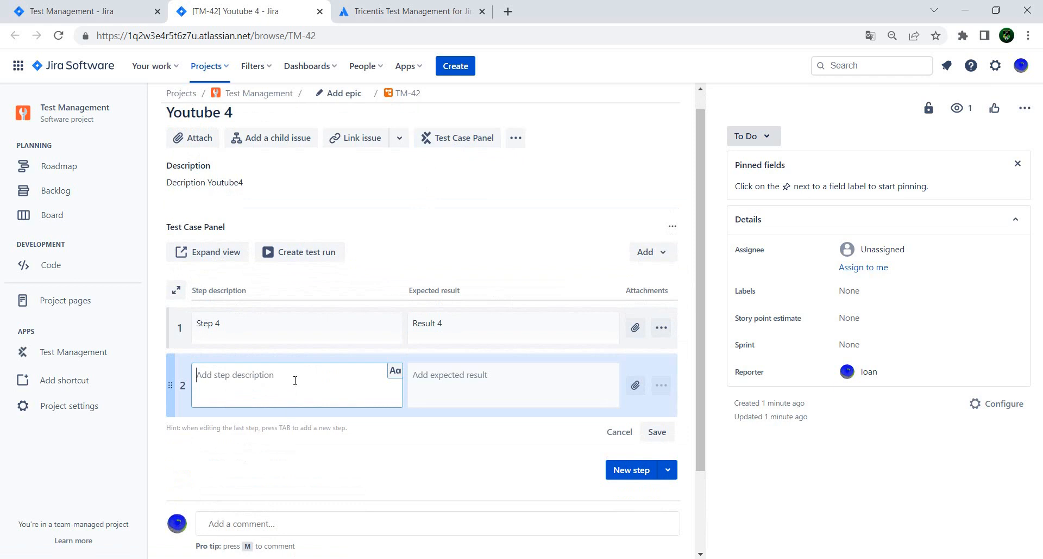
type("Step 5")
key("Tab")
type("Resul")
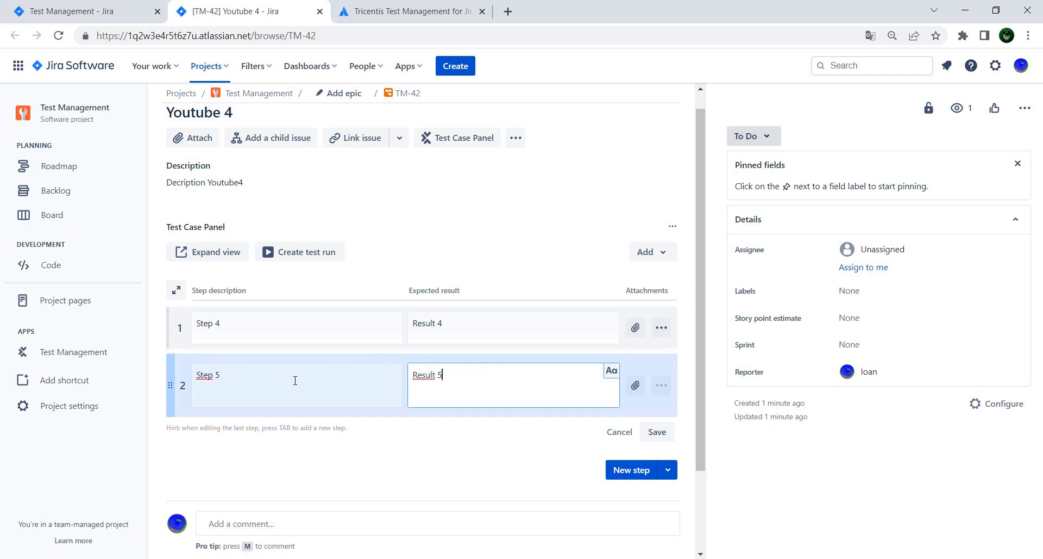
left_click(443, 225)
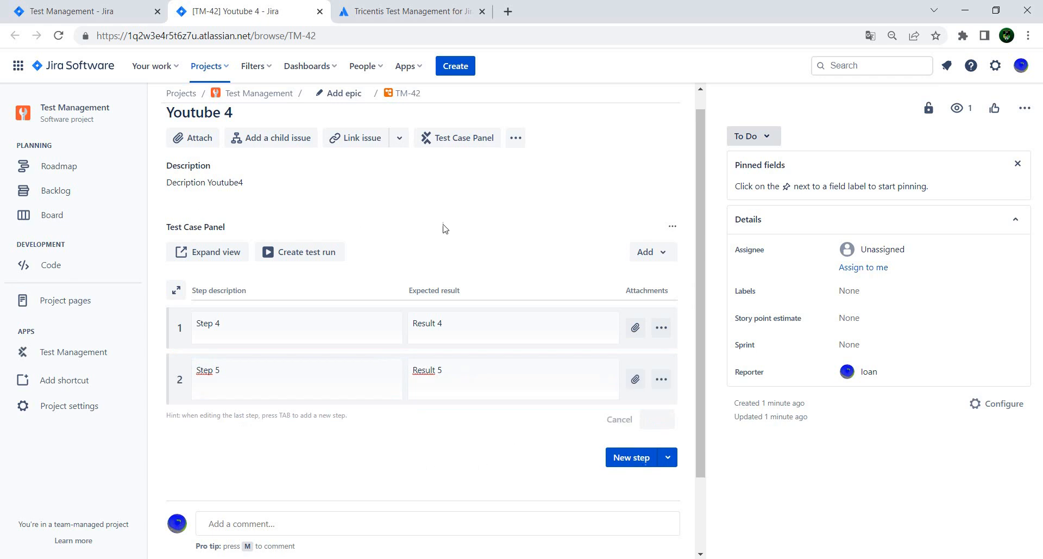
- Attach unnamed.jpg to Step 4 in the expanded view of the test case panel and check the attachment
left_click(206, 253)
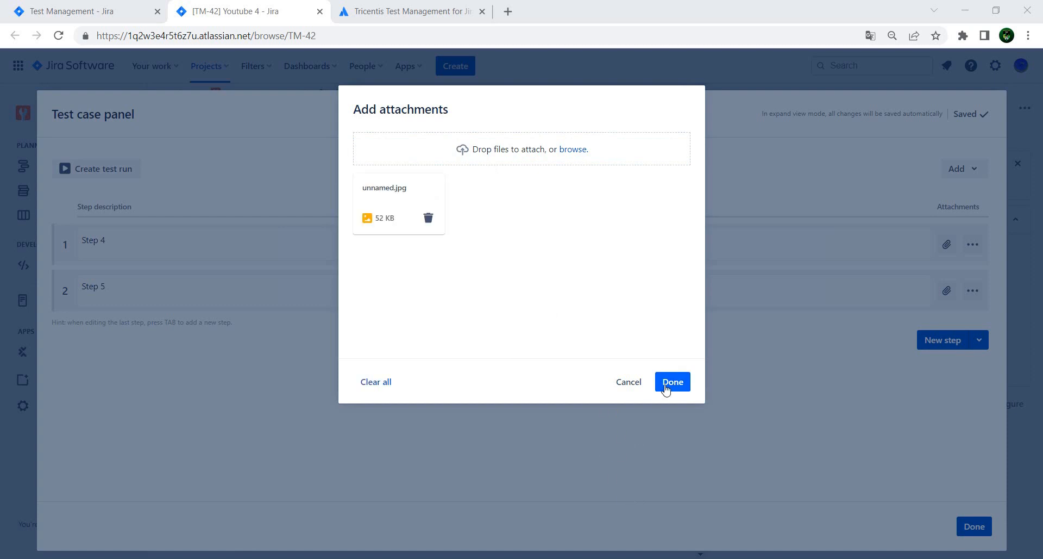
left_click(667, 384)
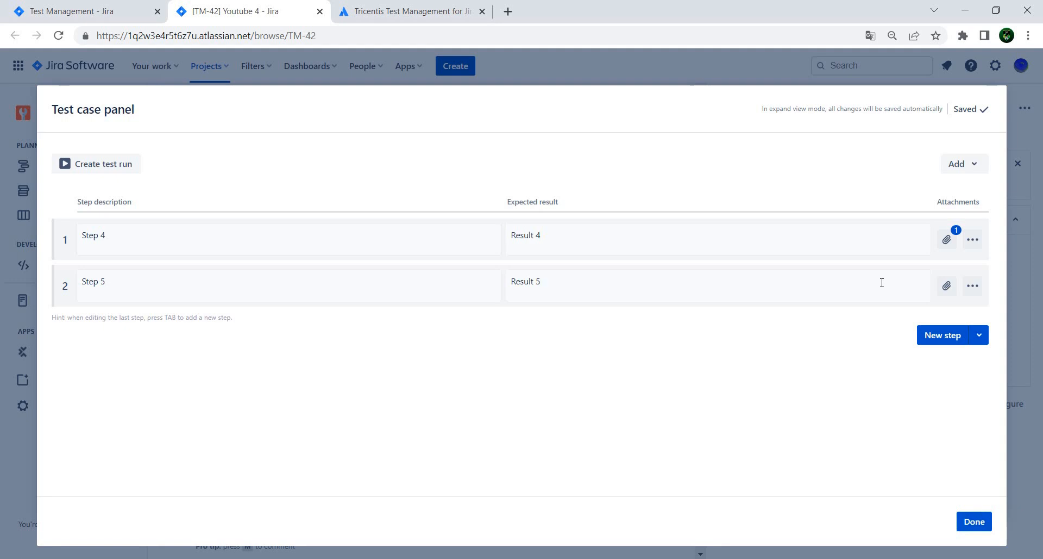
left_click(947, 239)
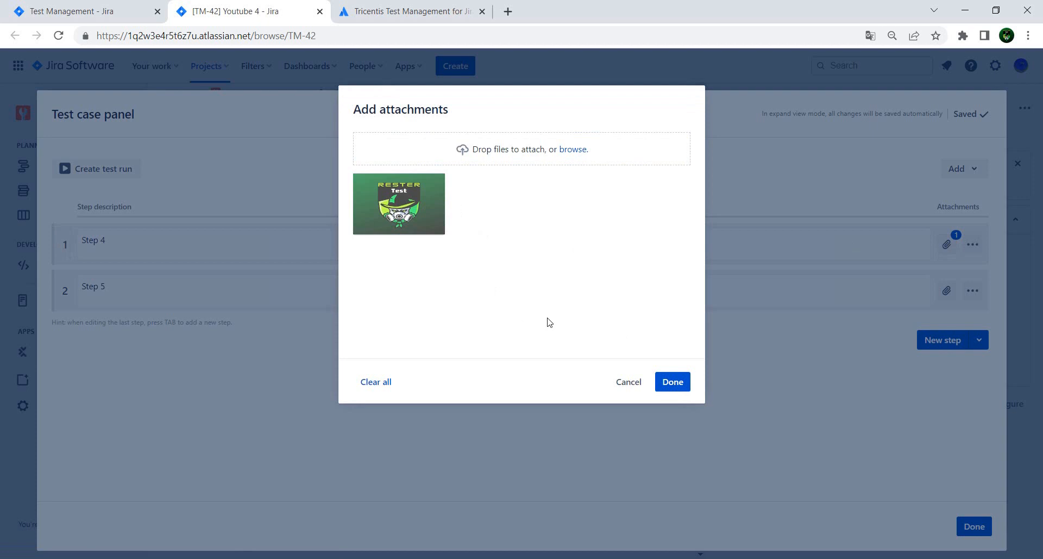
left_click(683, 383)
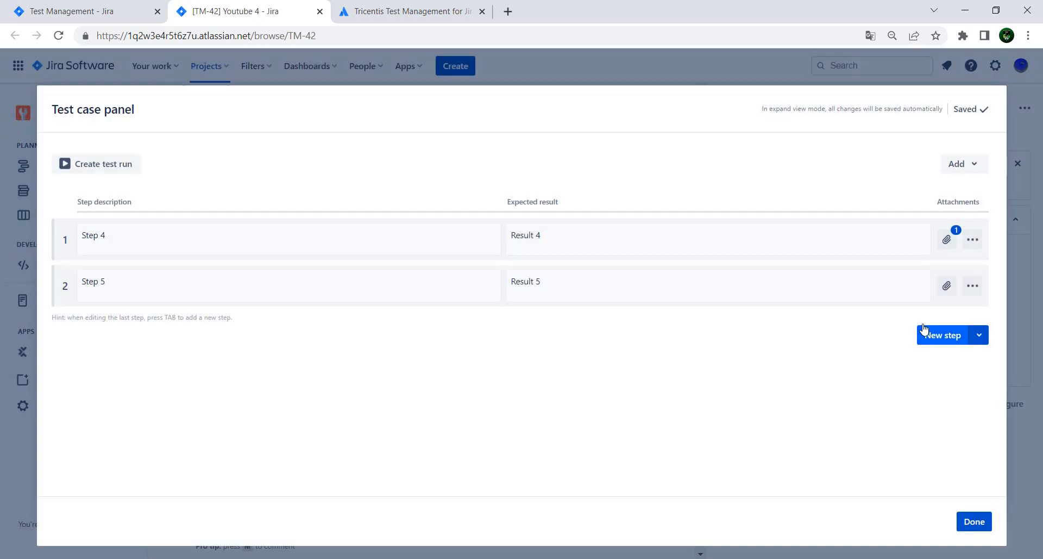
- Clone Step 4, and reorder the steps so the copy goes below Step 5 and back above it
left_click(974, 288)
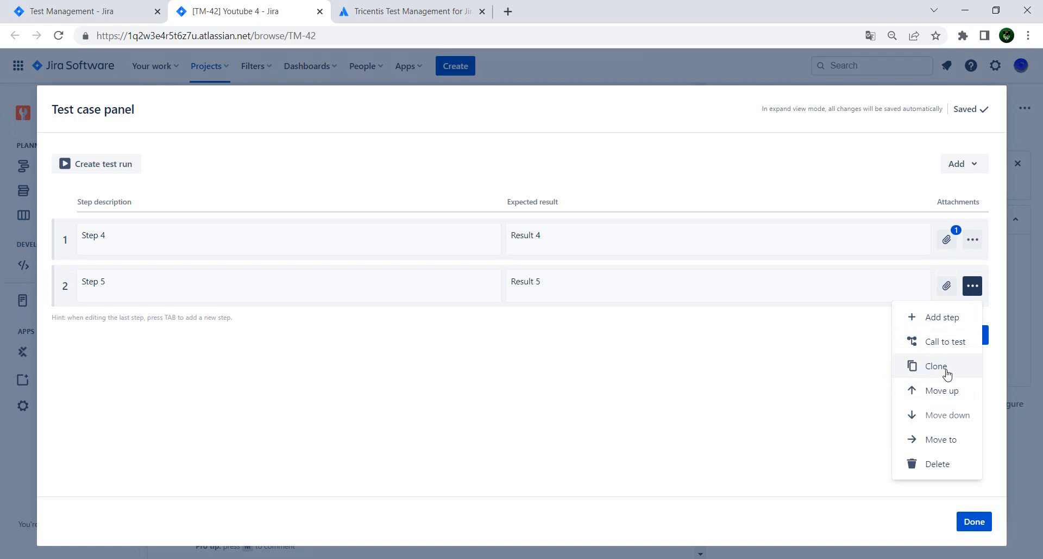
left_click(948, 324)
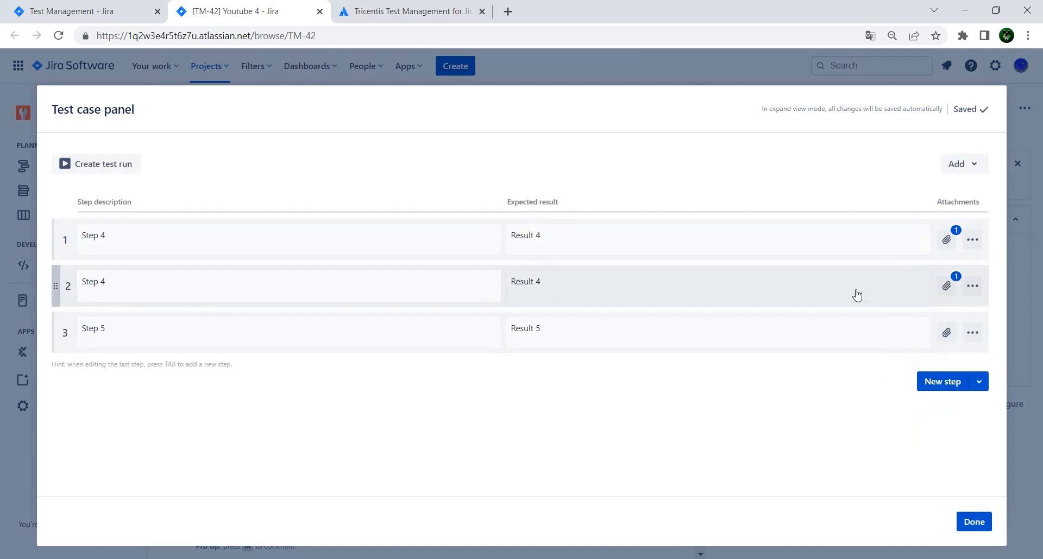
left_click(974, 288)
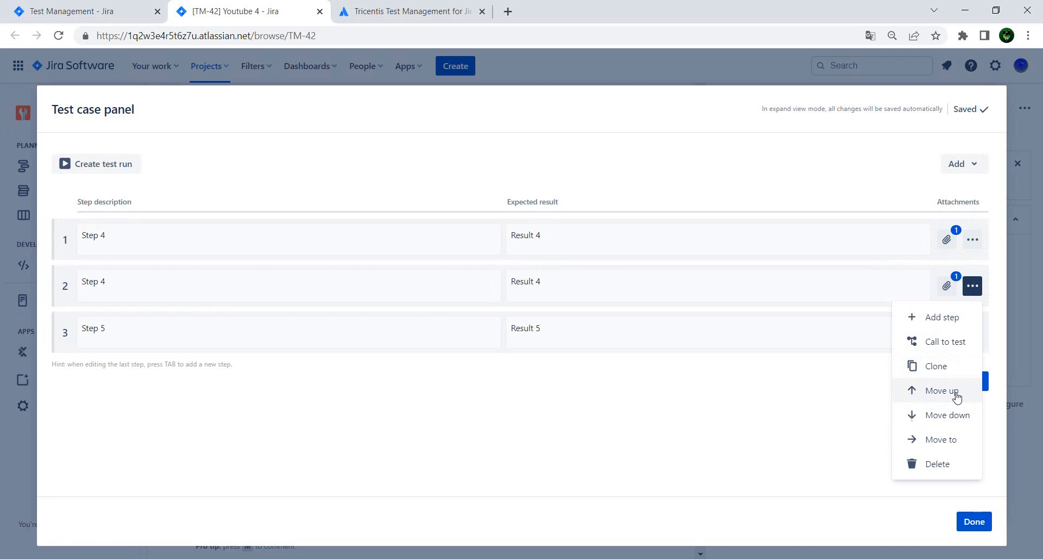
left_click(959, 417)
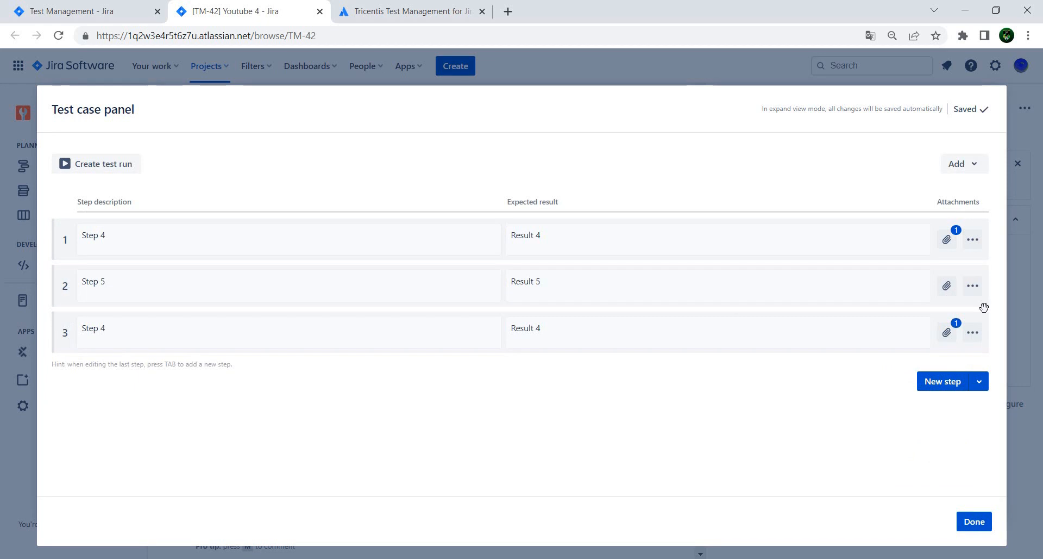
left_click_drag(941, 314, 944, 216)
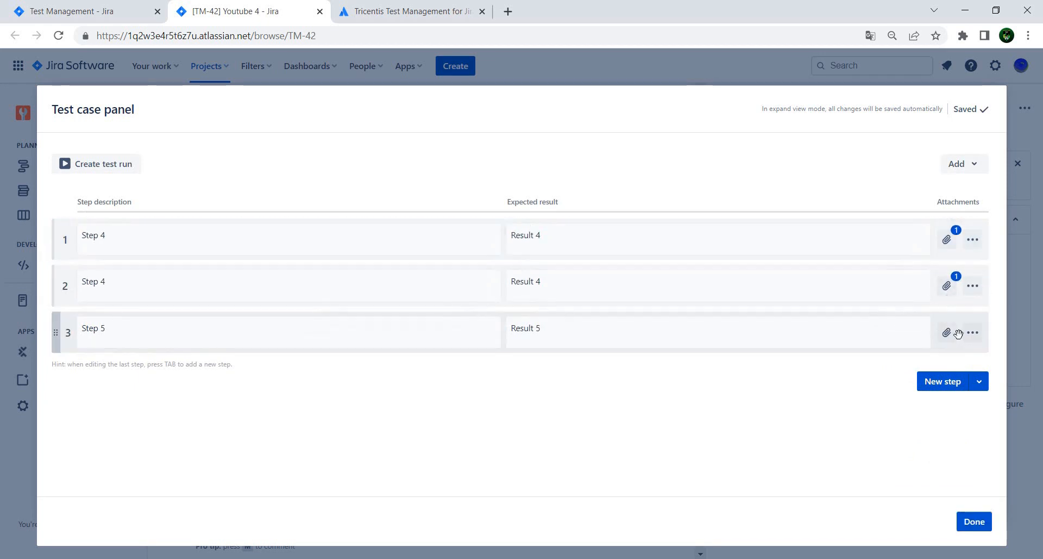
- Delete the duplicate Step 4 in the first row of the test case panel
left_click(973, 239)
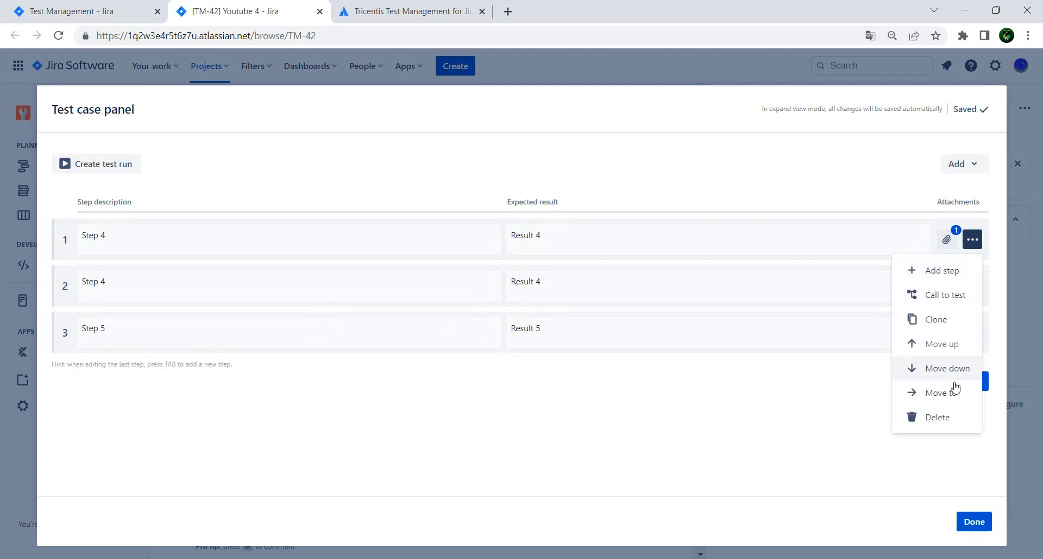
left_click(938, 416)
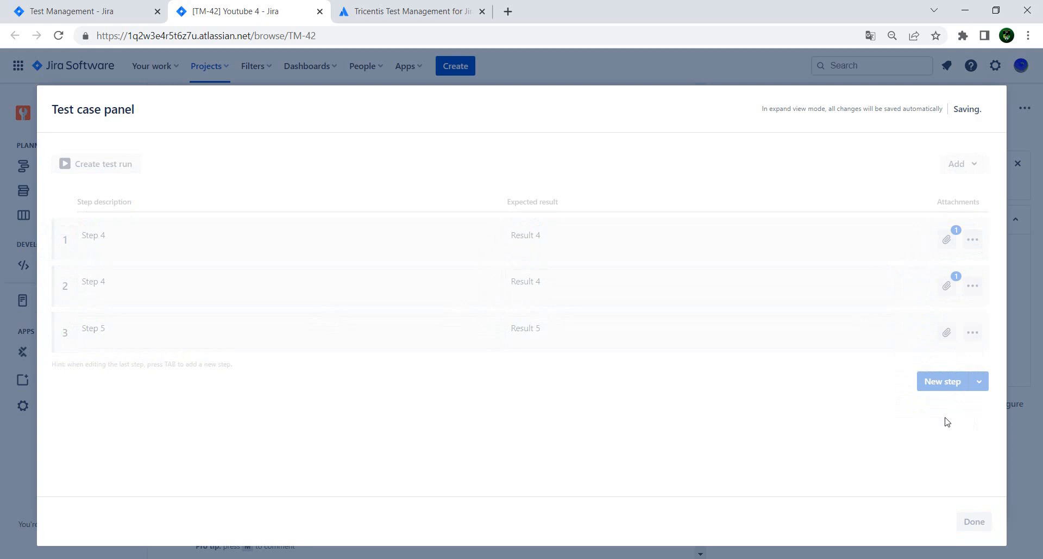
left_click(972, 287)
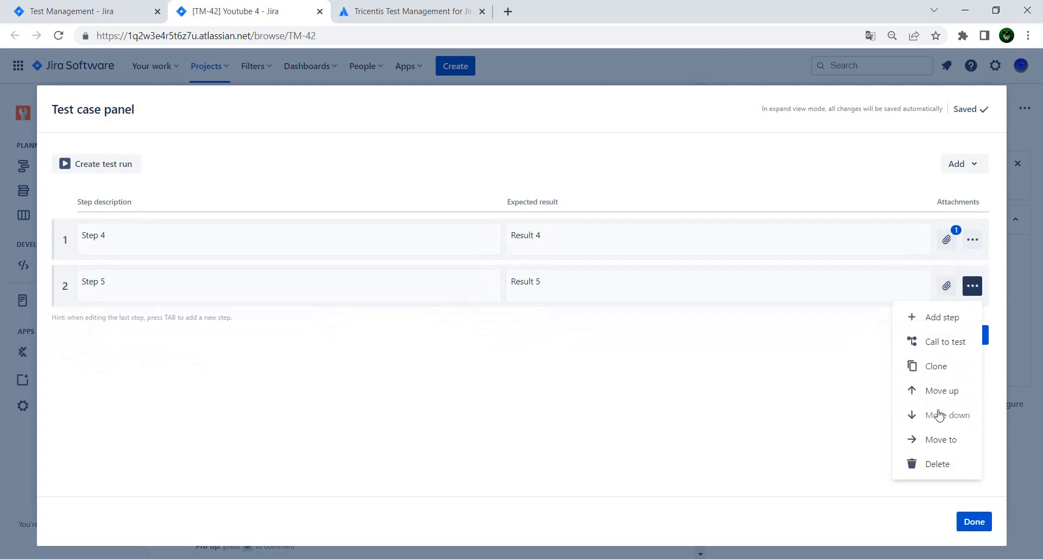
left_click(846, 401)
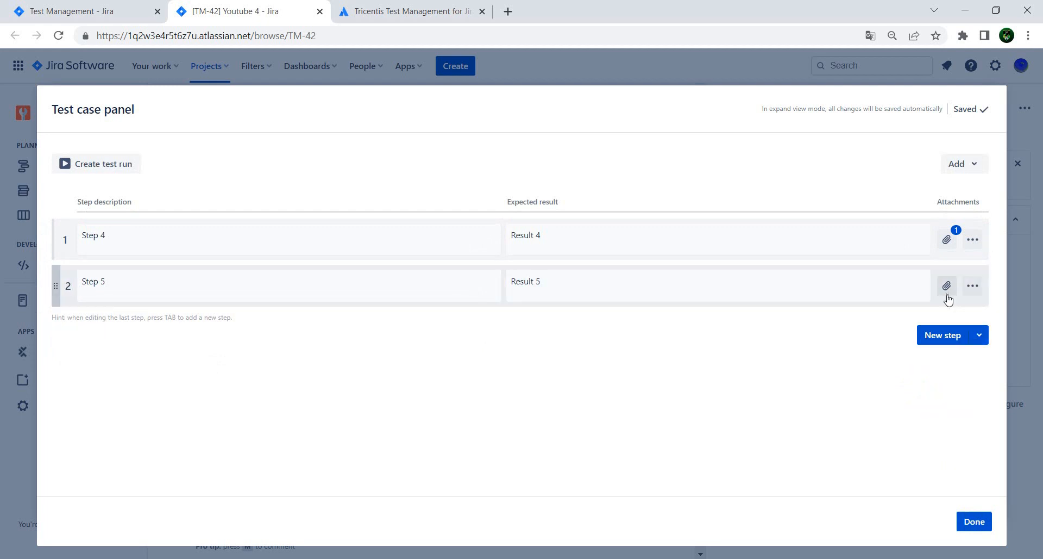
- Add a call to test case TM-41 Youtube 3 after Step 5
left_click(970, 292)
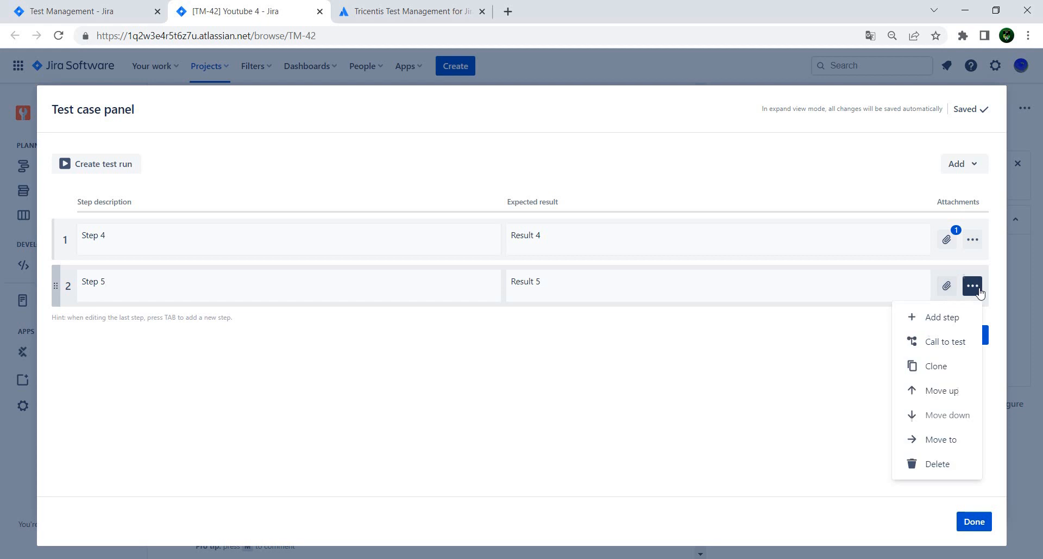
left_click(945, 342)
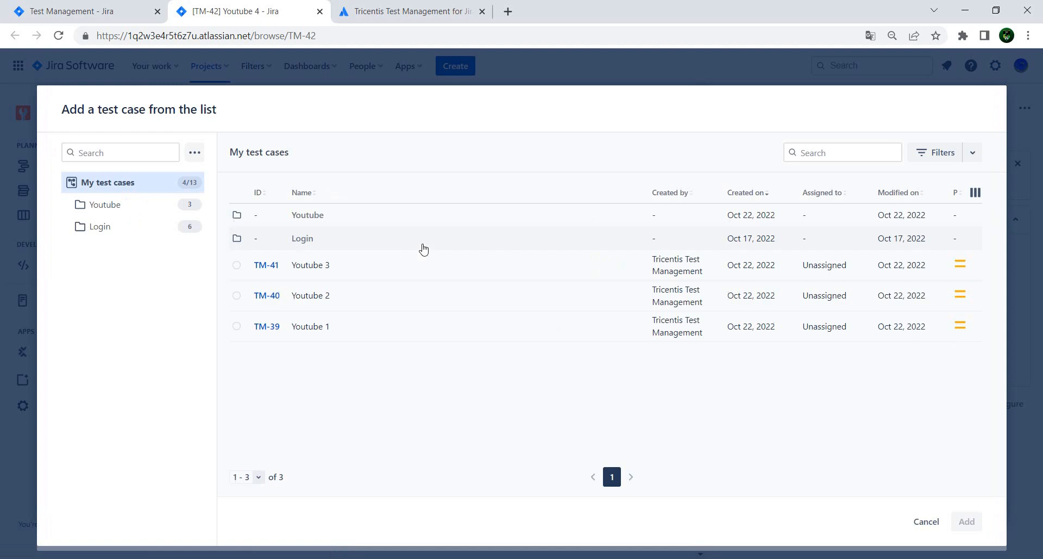
left_click(237, 266)
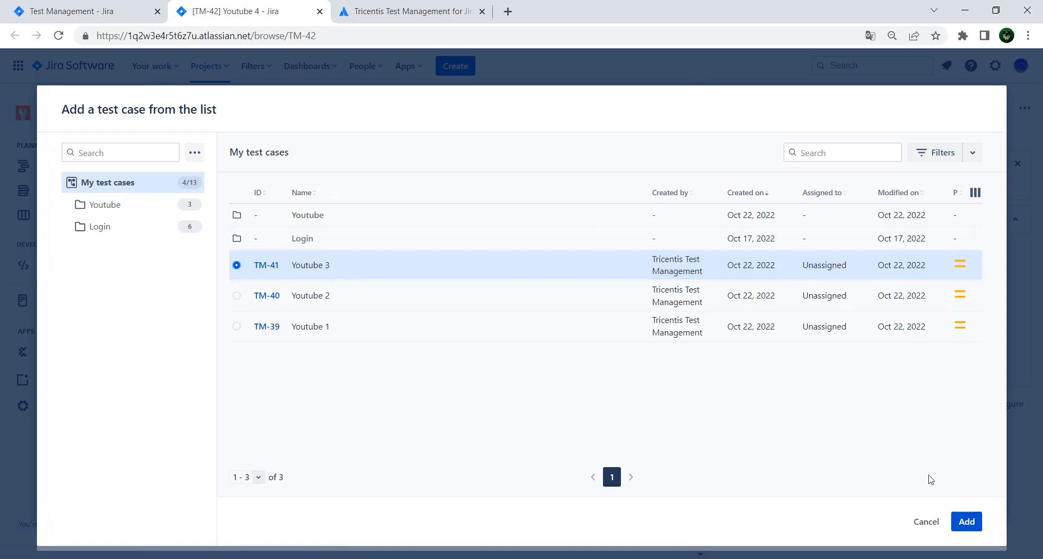
left_click(968, 522)
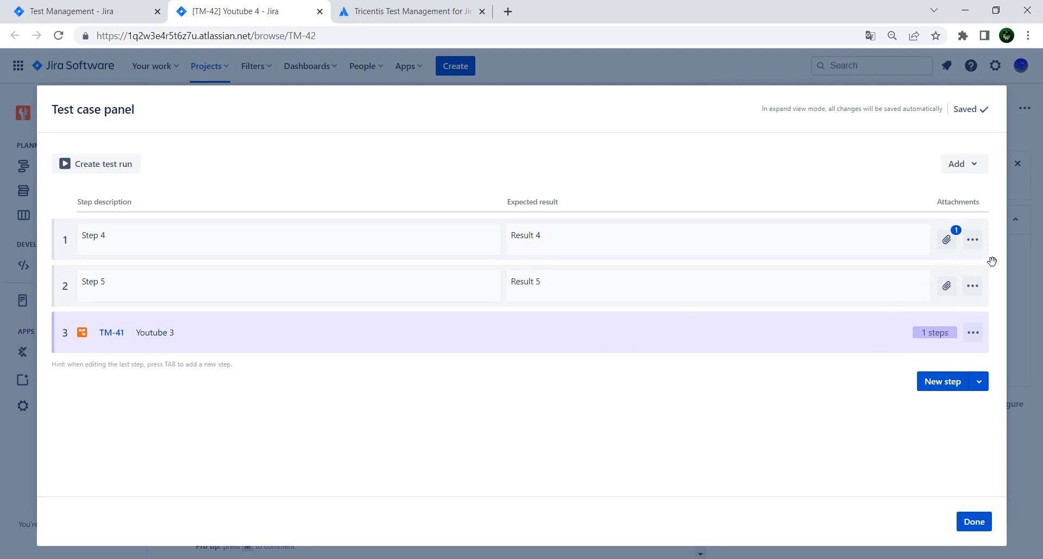
- Add a blank test step, and place a clone of Step 5 below the called test Youtube 3
left_click(958, 381)
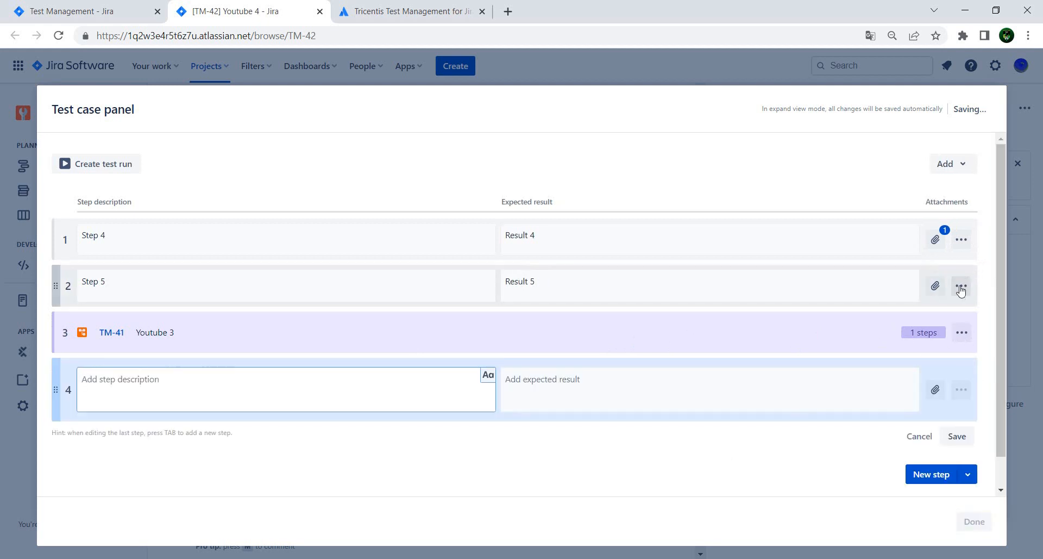
left_click(960, 287)
left_click(923, 365)
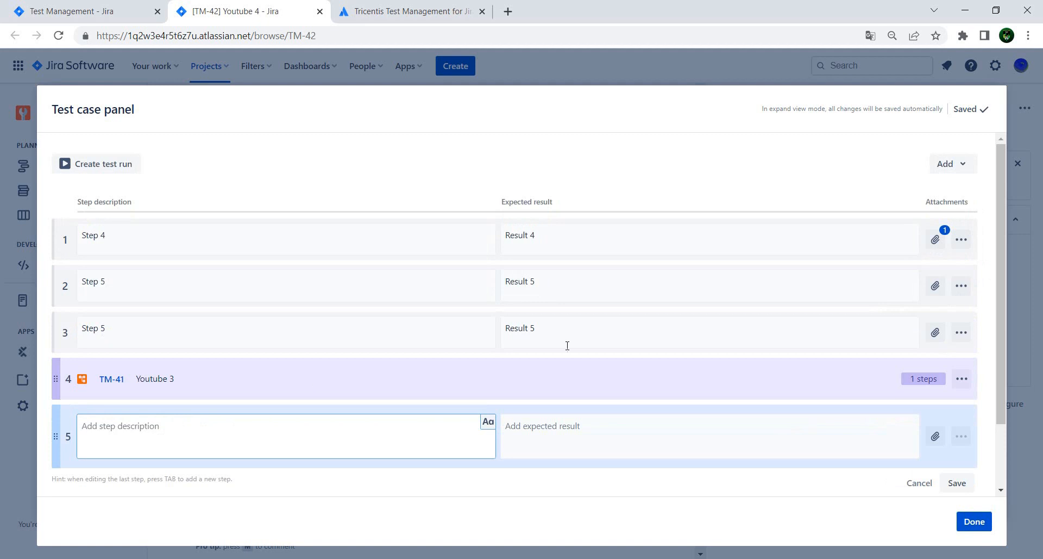
left_click_drag(943, 316, 933, 387)
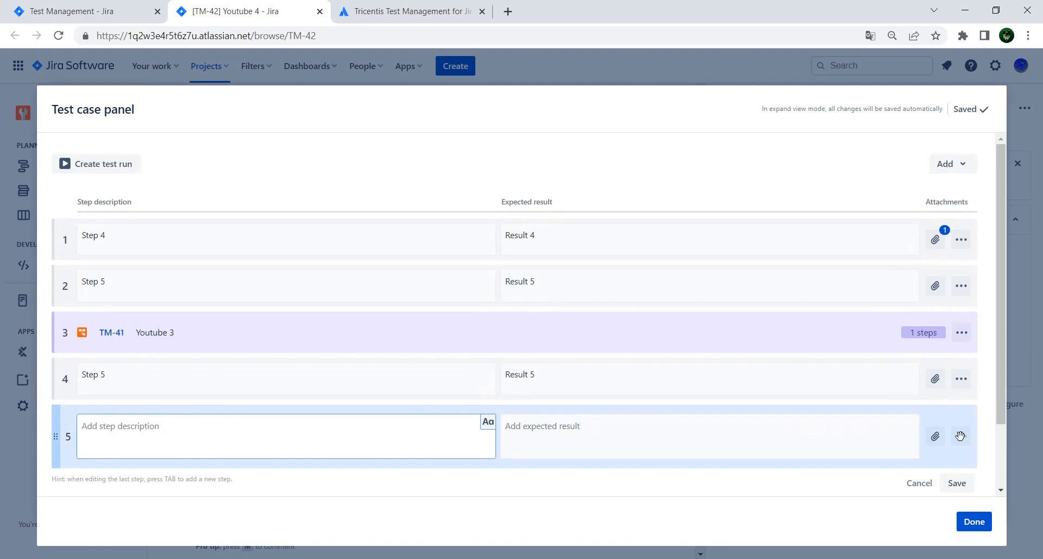
- Delete the blank fifth step and close the expanded test case panel to review the steps in the issue
left_click(846, 432)
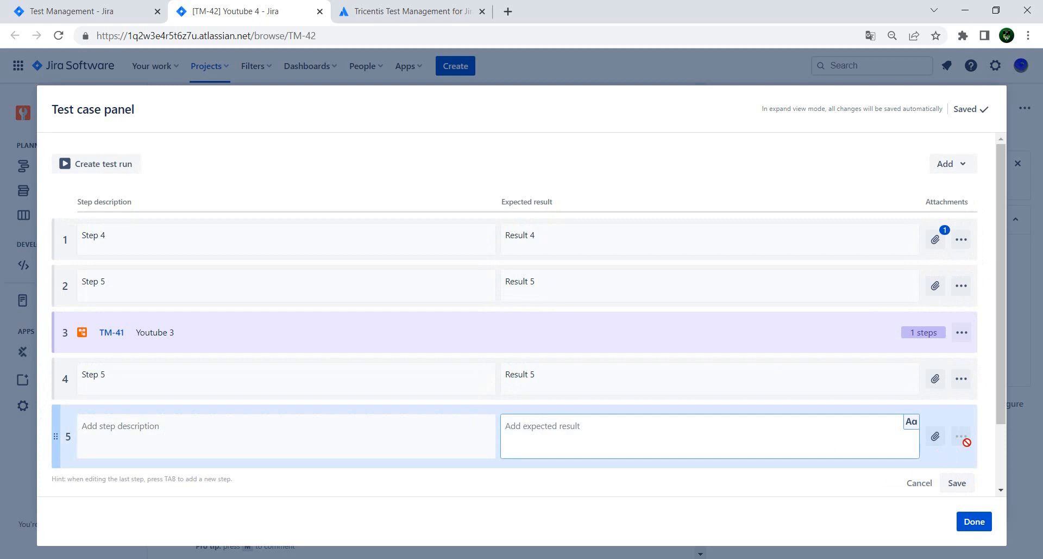
left_click(956, 487)
left_click(961, 425)
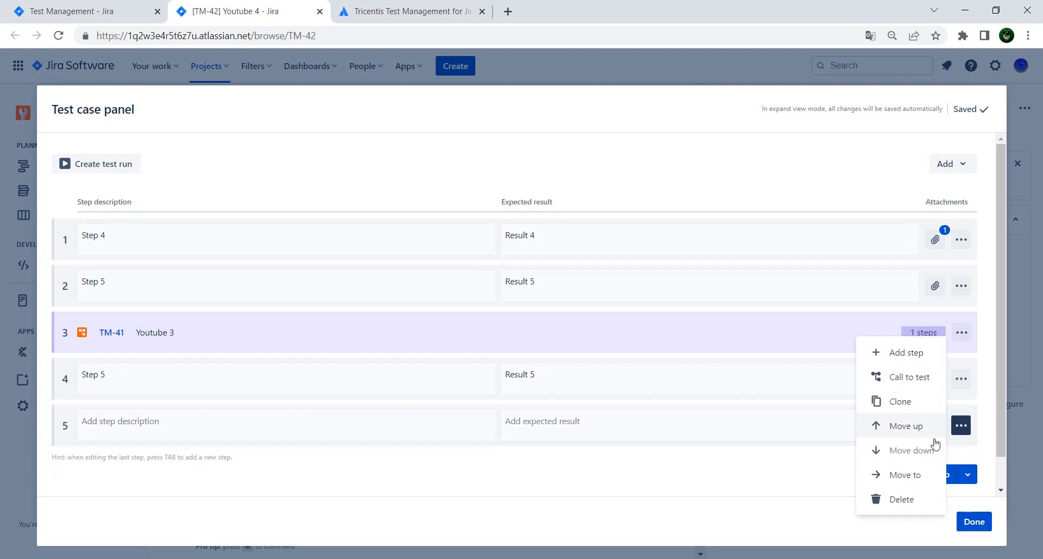
left_click(906, 496)
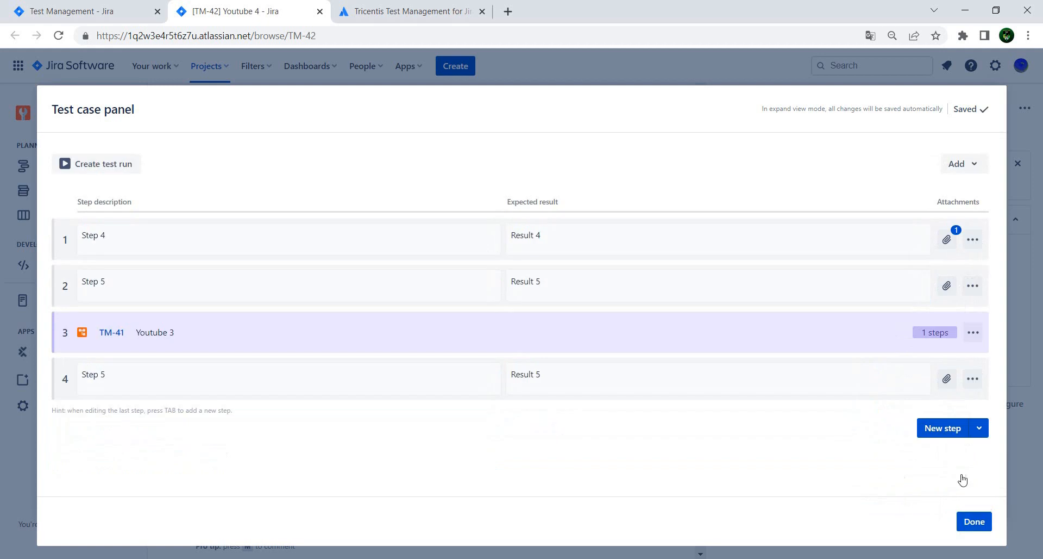
left_click(975, 520)
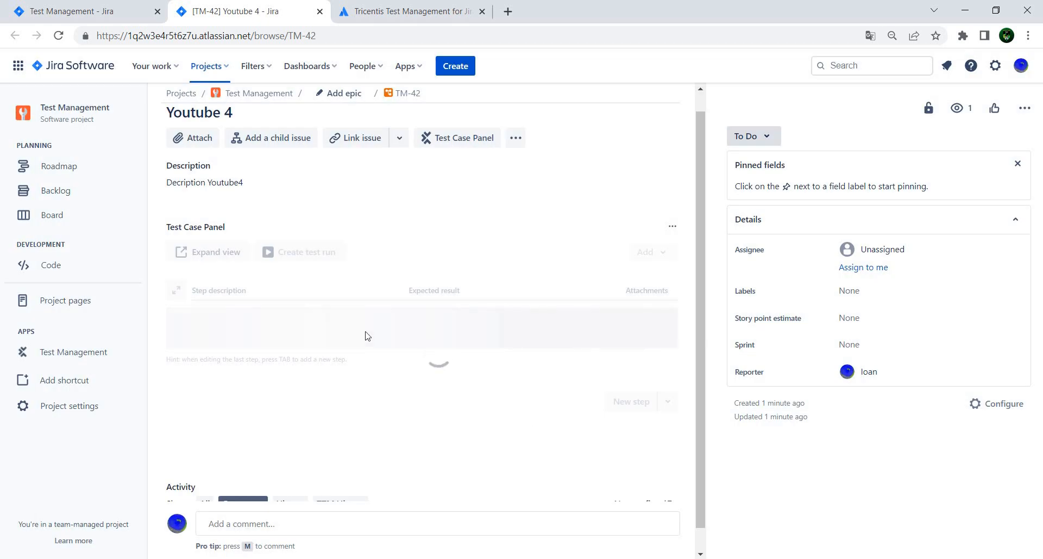
scroll(365, 333, "down", 1)
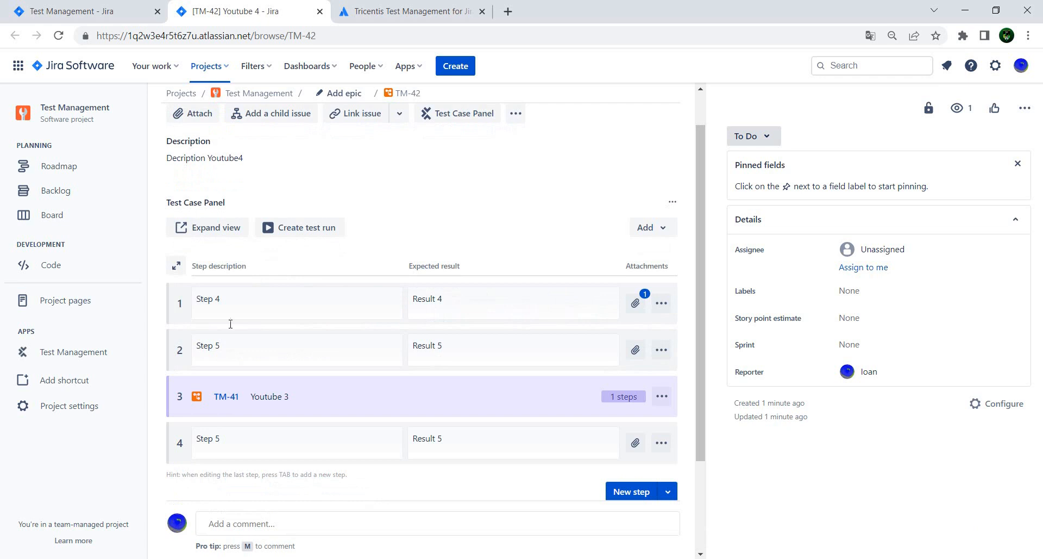
scroll(326, 228, "up", 1)
scroll(491, 294, "down", 1)
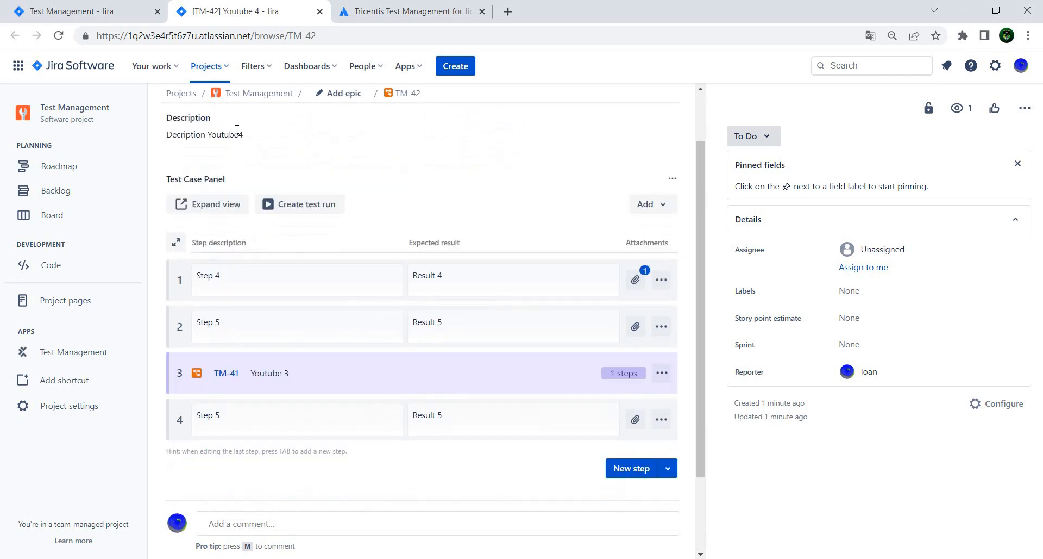
- Return to the Test Management page, open the test execution area and examine the Sprint 2 test cycle
left_click(111, 10)
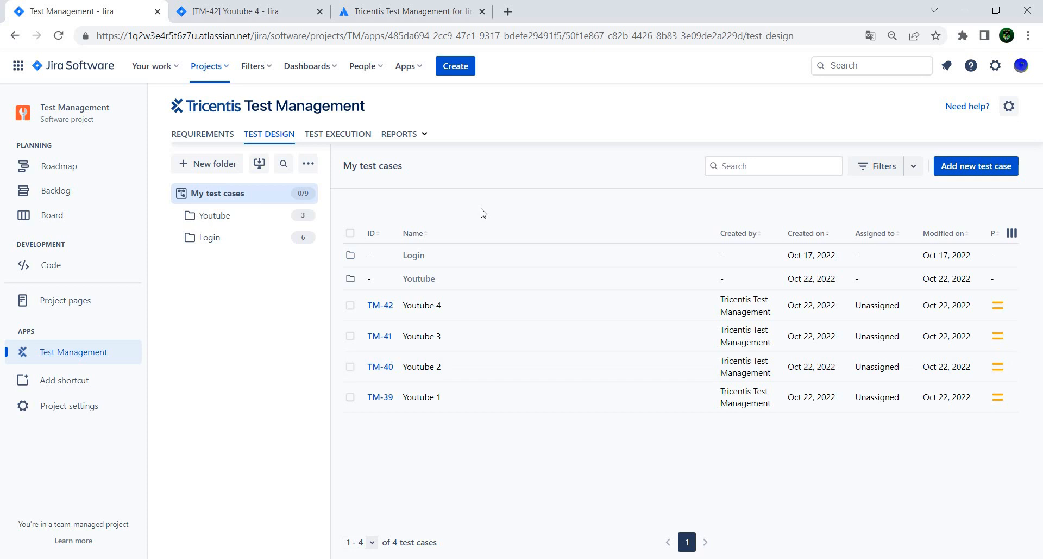
left_click(319, 135)
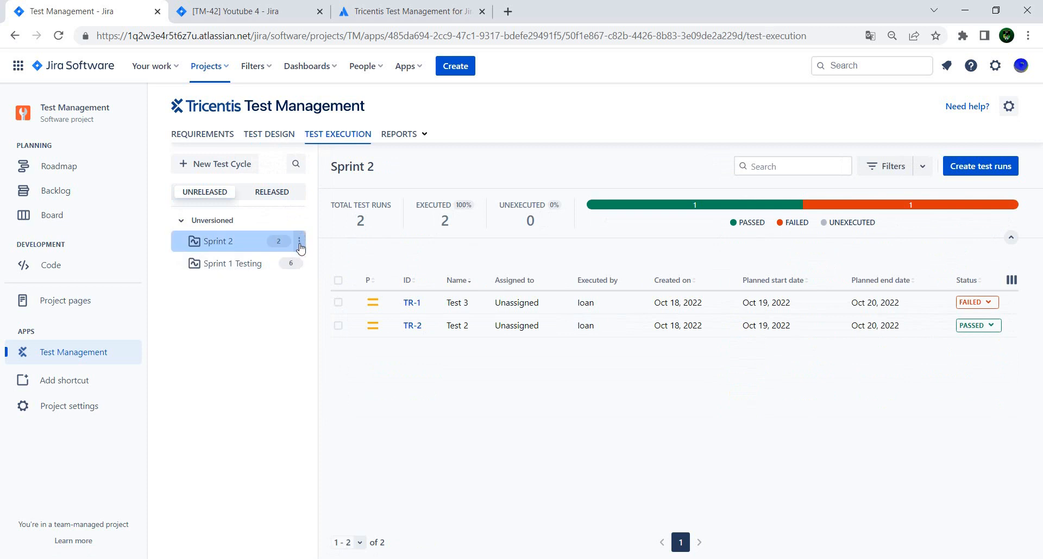
left_click(299, 241)
left_click(445, 412)
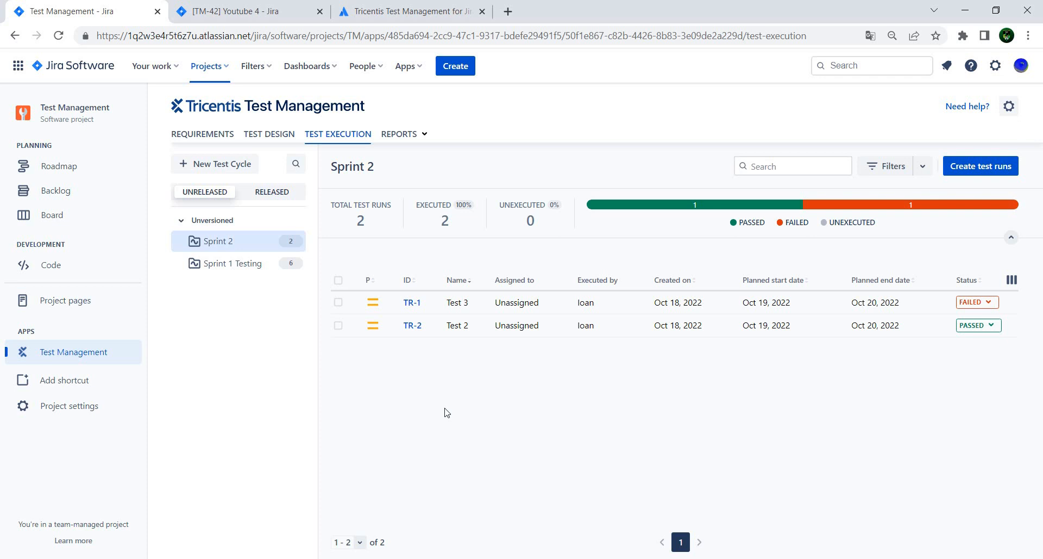
- Start a new test cycle named Youtube Session with planned start date 10/23/2022 and planned end date 10/31/2022
left_click(230, 164)
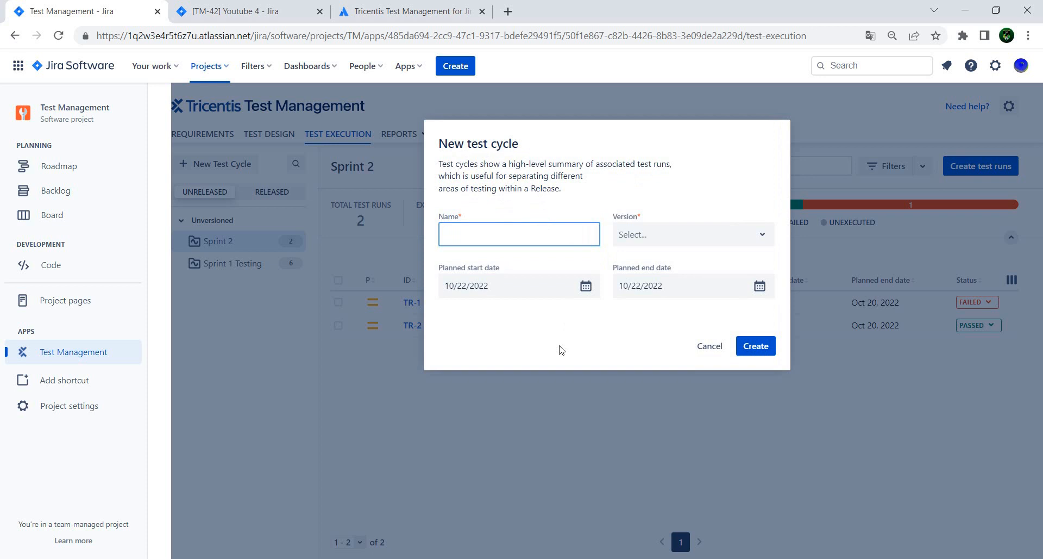
type("utbe")
type("ube Session")
left_click(760, 234)
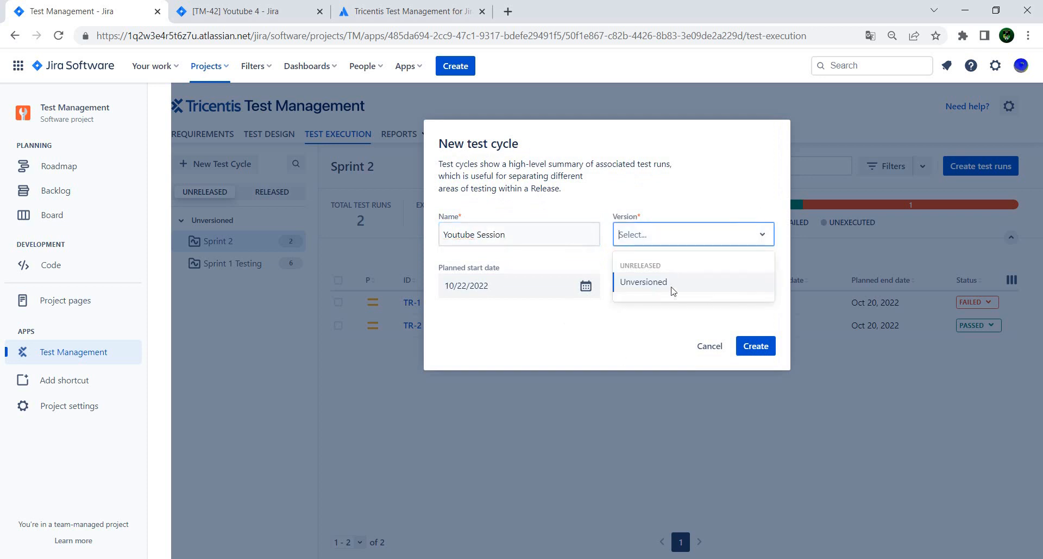
left_click(682, 191)
left_click(587, 287)
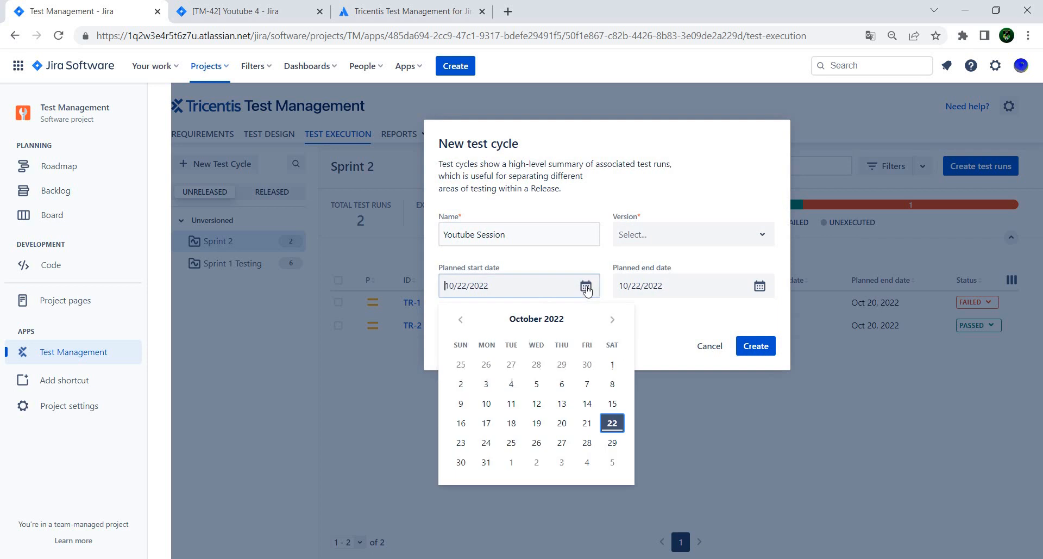
left_click(461, 446)
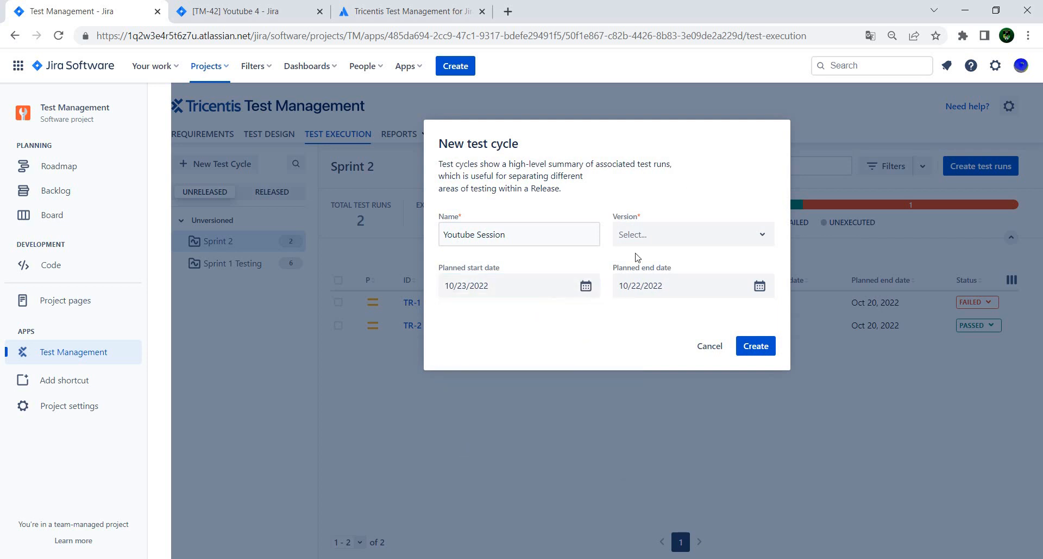
left_click(759, 286)
left_click(786, 319)
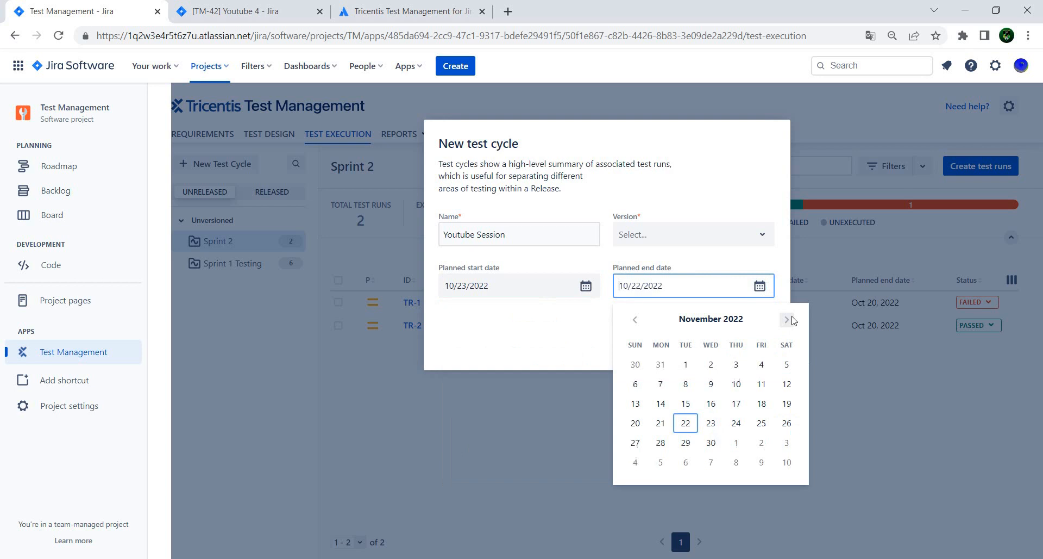
left_click(660, 364)
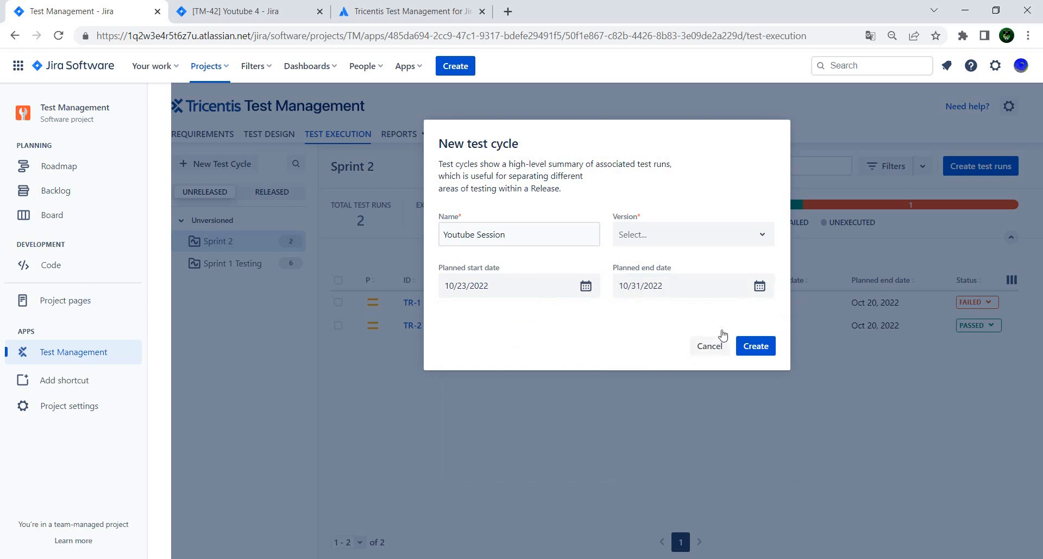
- Set the new test cycle's version to Unversioned and create the cycle
left_click(756, 346)
left_click(700, 234)
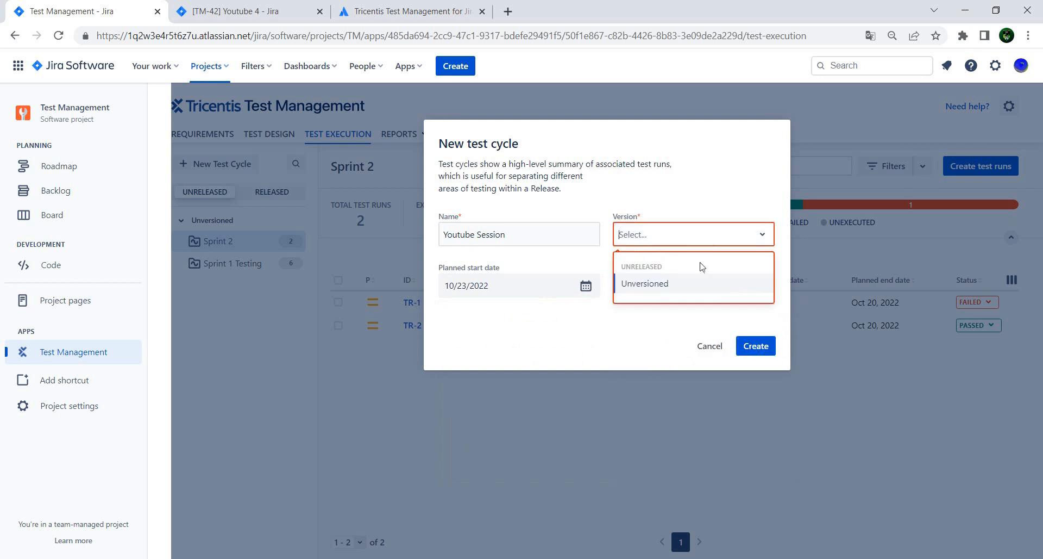
left_click(703, 281)
left_click(761, 353)
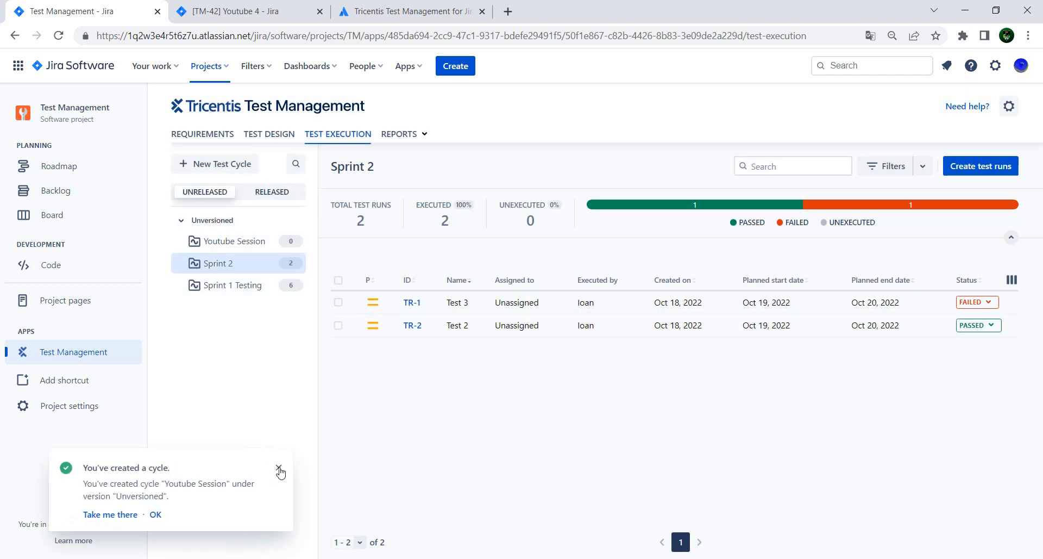
- Open the Youtube Session cycle and create test runs from test cases TM-39 to TM-42
left_click(135, 519)
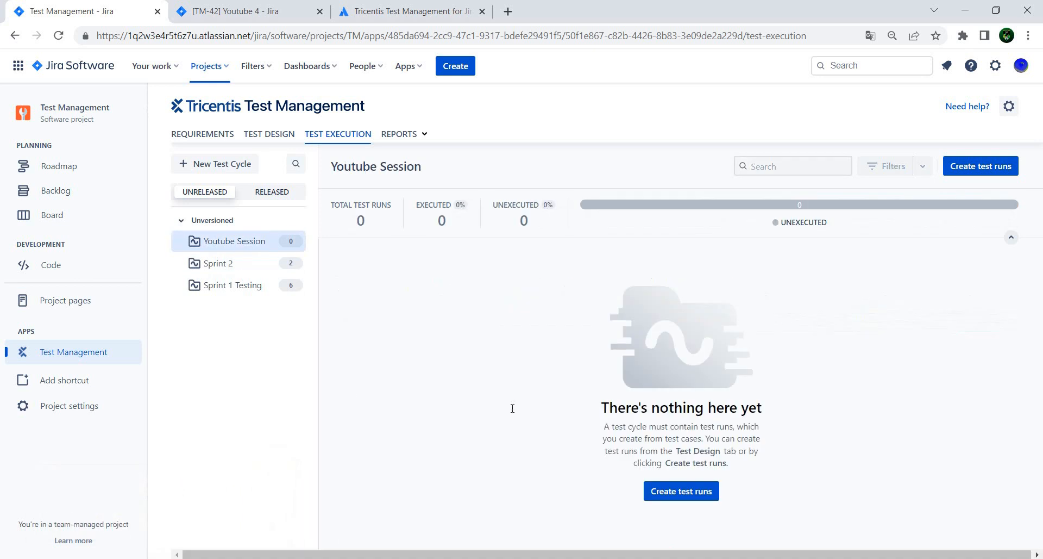
left_click(674, 491)
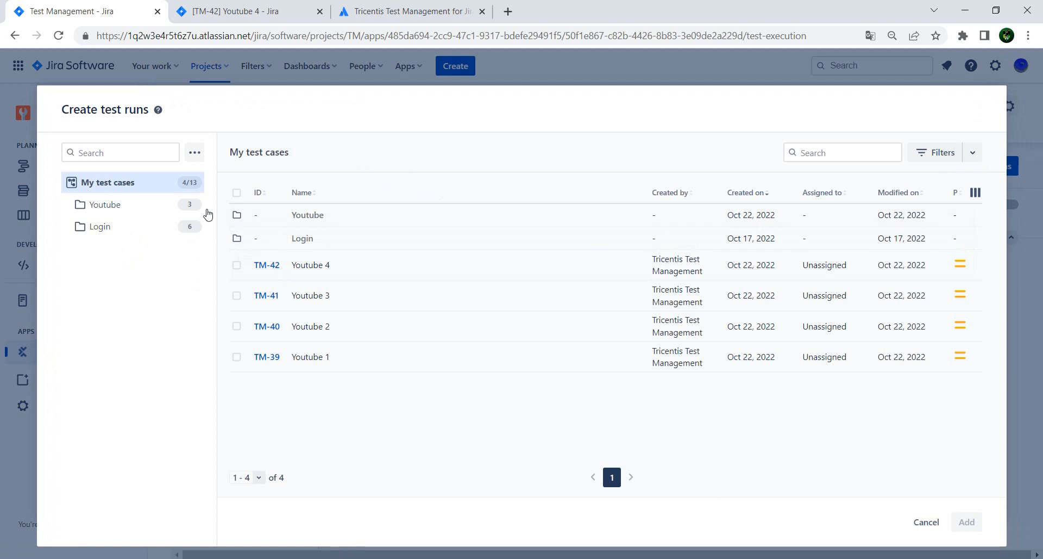
left_click(238, 194)
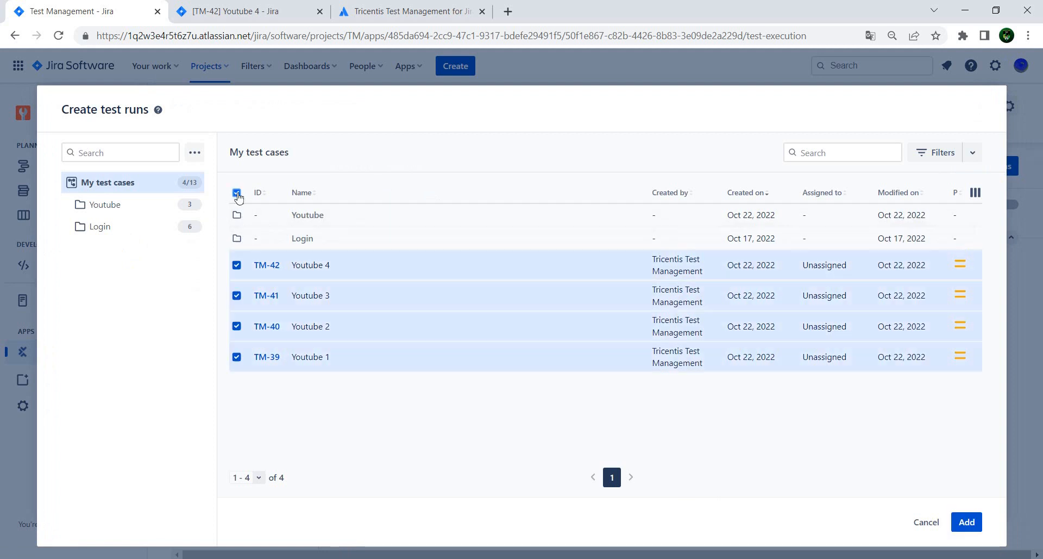
left_click(966, 522)
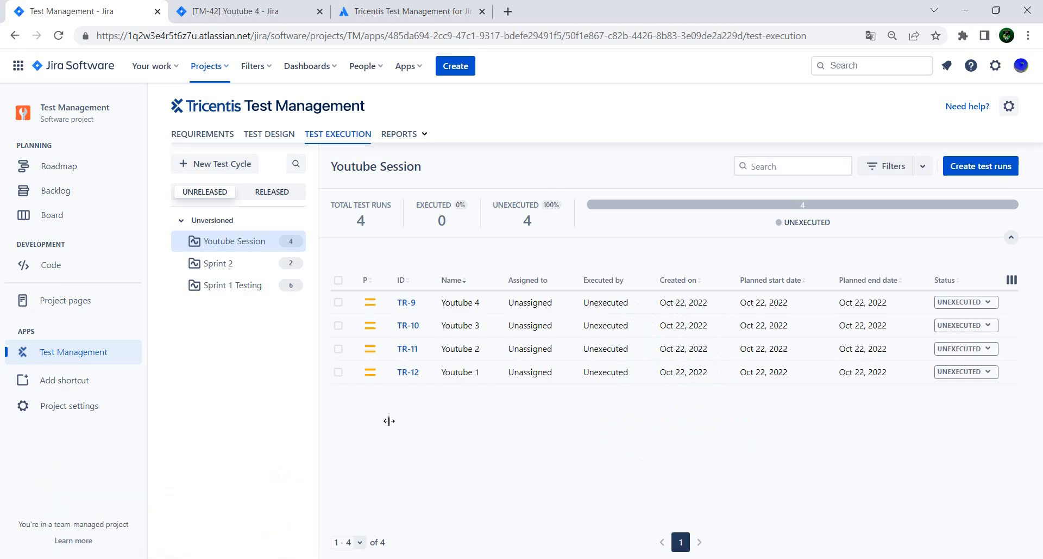
- Create test runs for all test cases in the test design folder Youtube, using the existing Unversioned cycle Youtube Session
left_click(272, 134)
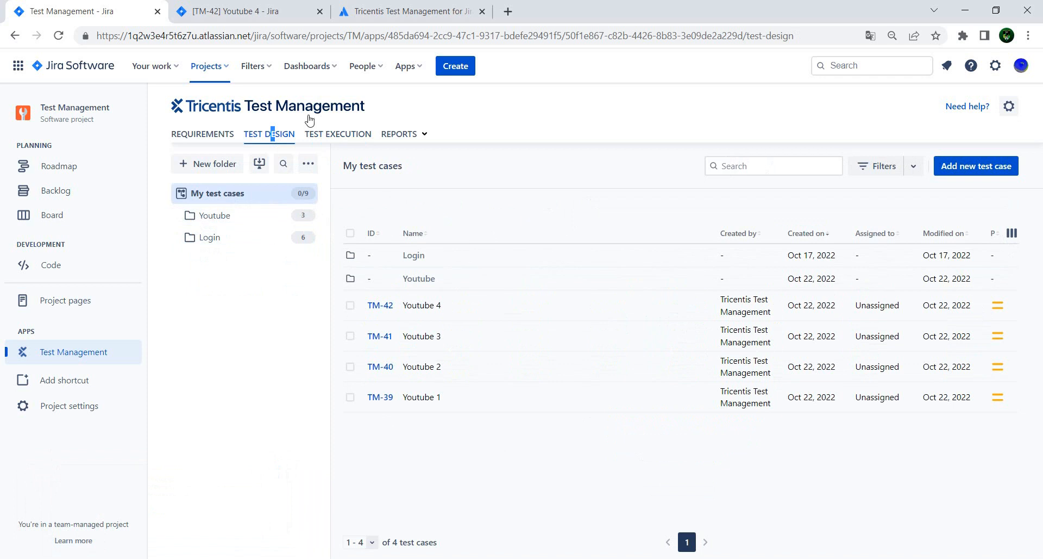
left_click(254, 218)
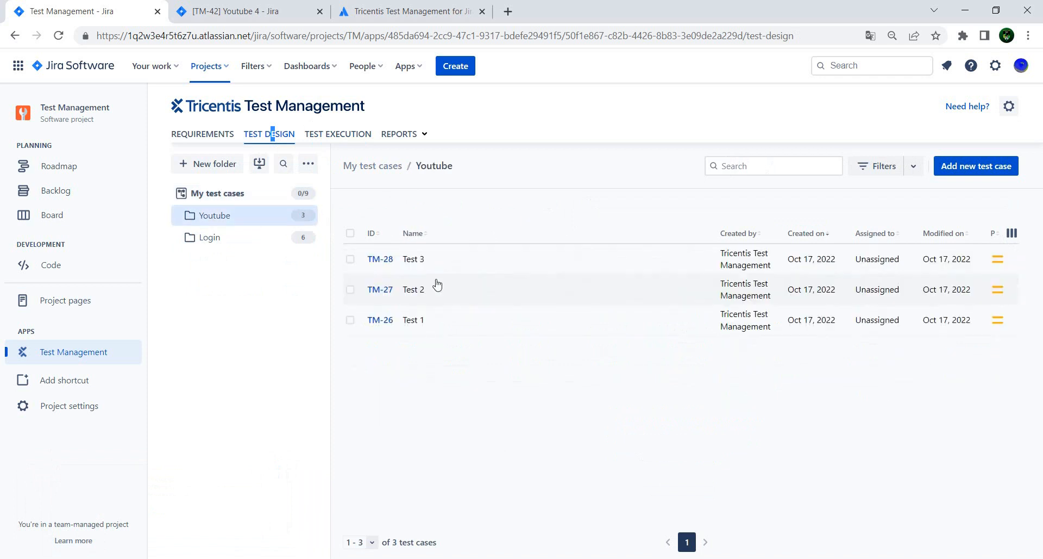
left_click(350, 233)
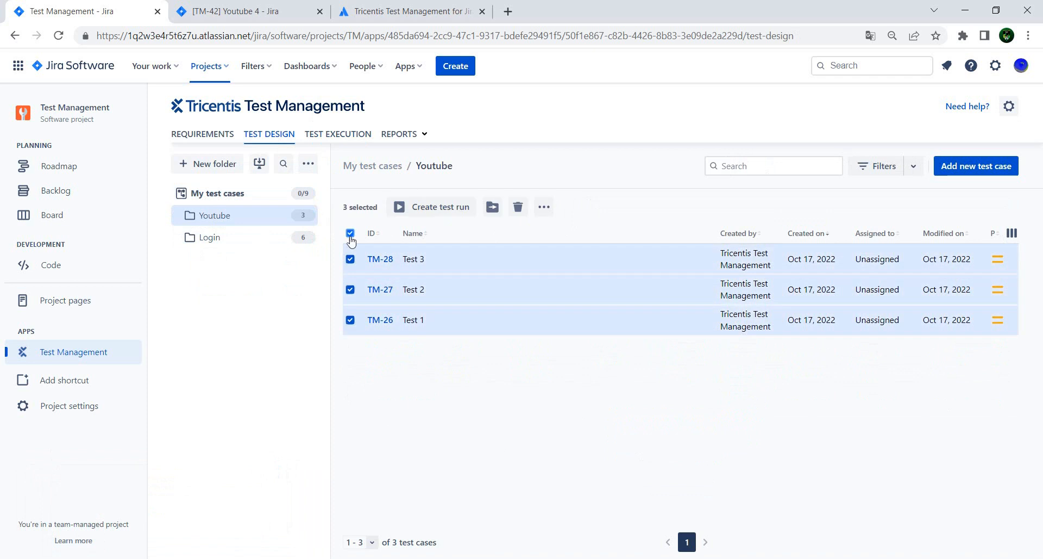
left_click(549, 209)
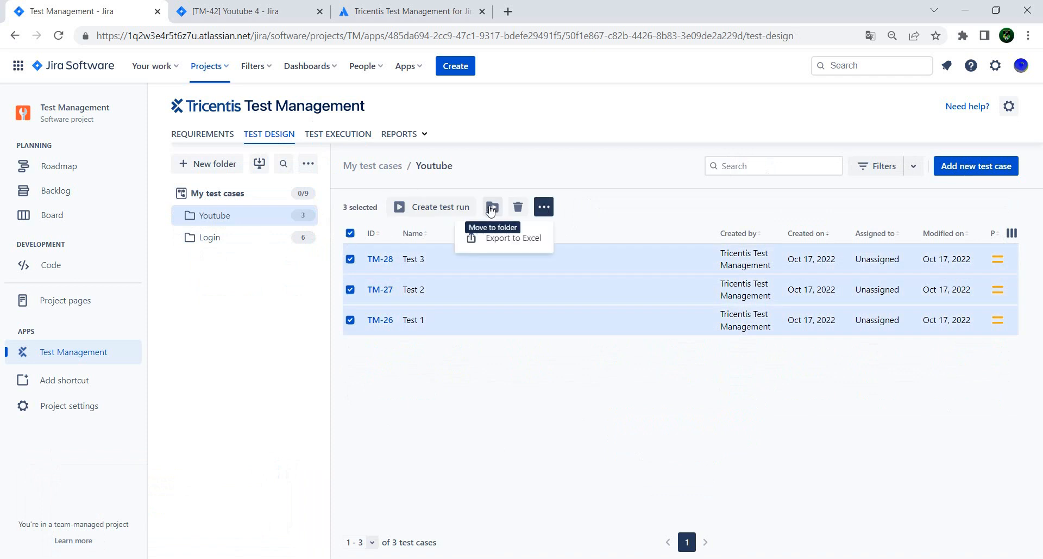
left_click(466, 207)
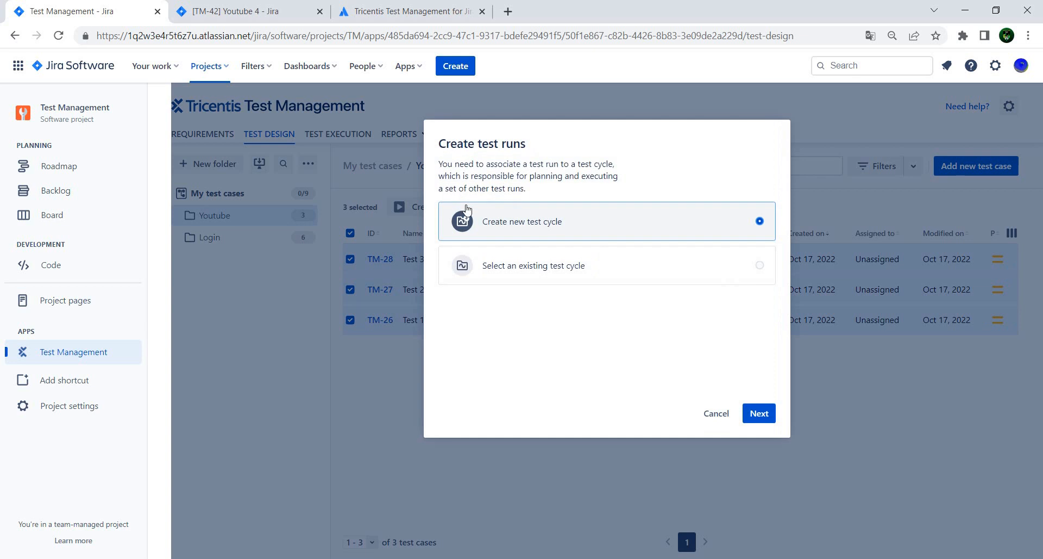
left_click(679, 274)
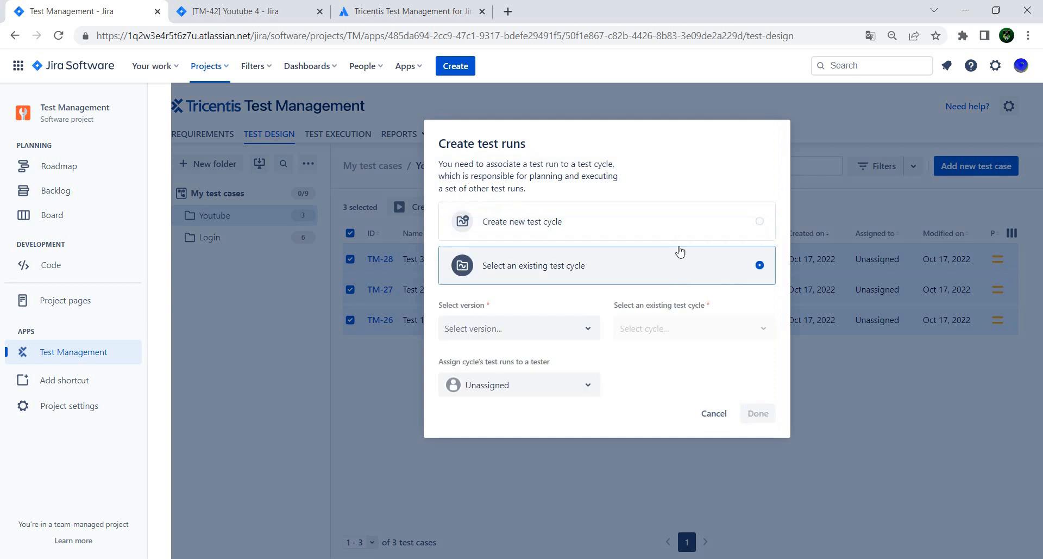
left_click(510, 335)
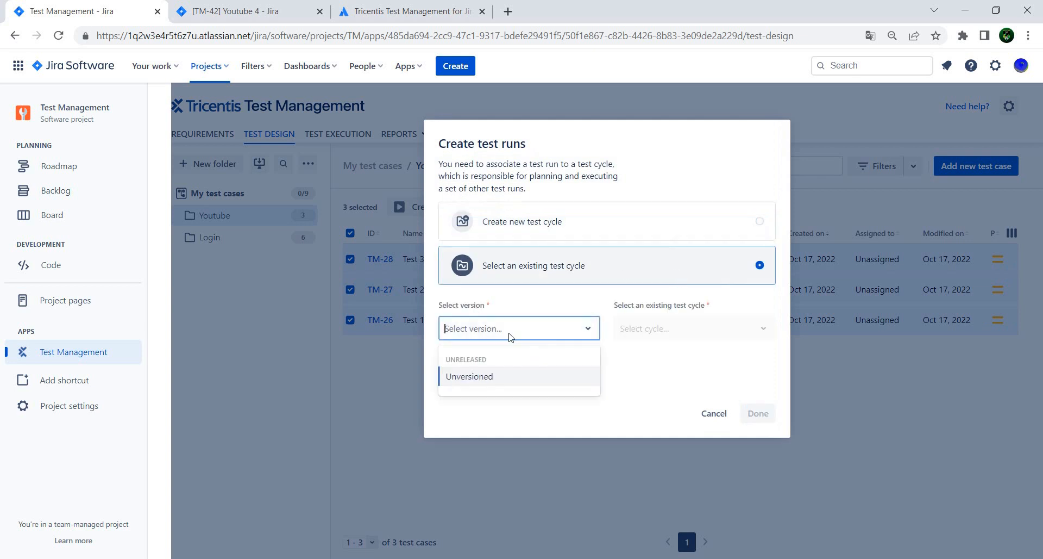
left_click(506, 376)
left_click(704, 330)
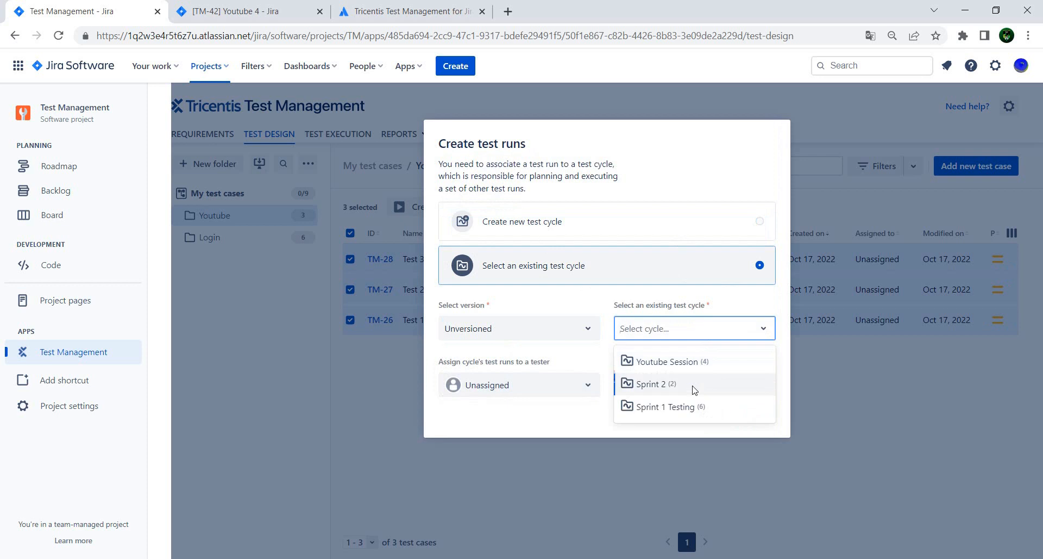
left_click(669, 364)
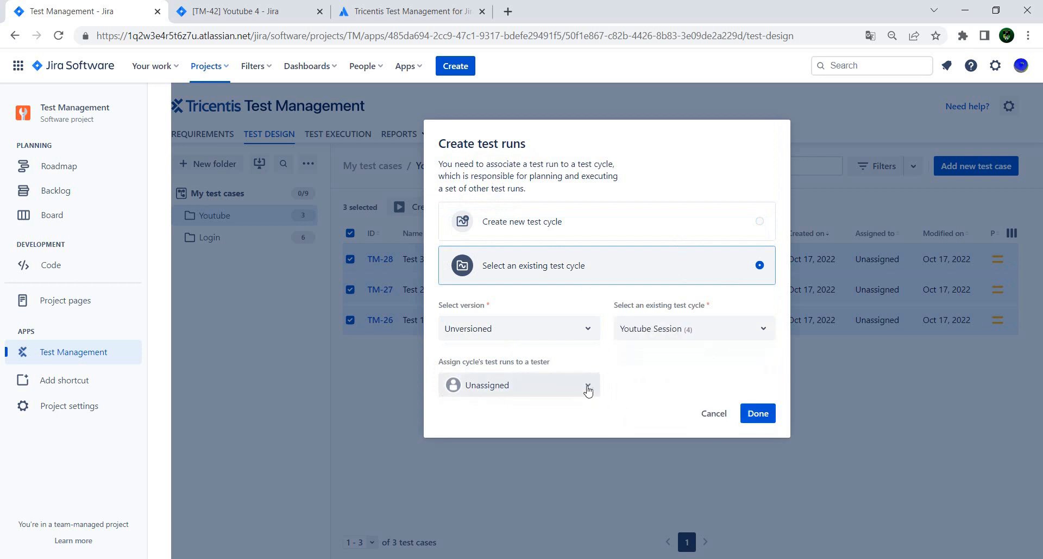
left_click(766, 414)
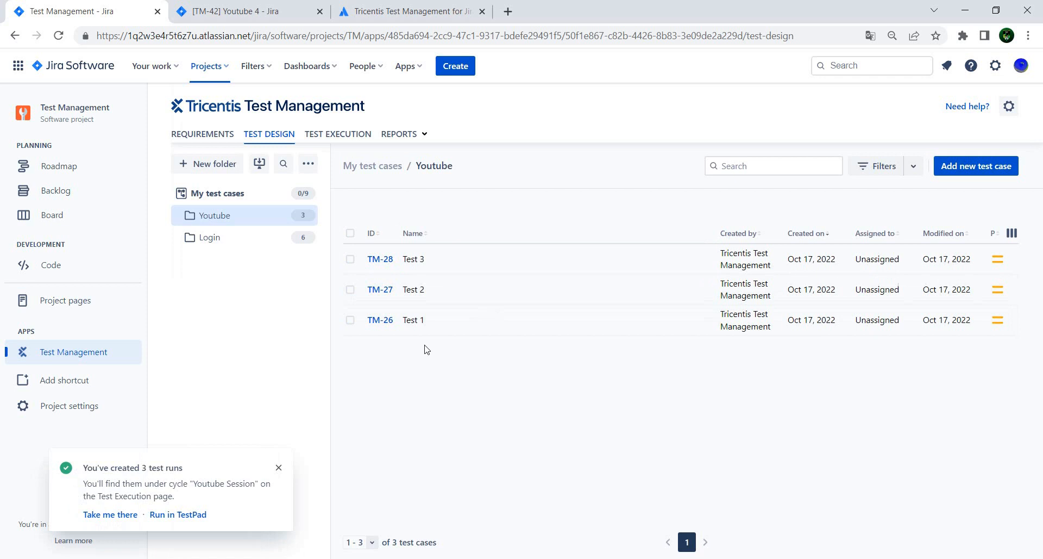
- Return to the test execution area, open test run TR-9 Youtube 4 and dismiss the notification
left_click(395, 138)
left_click(338, 134)
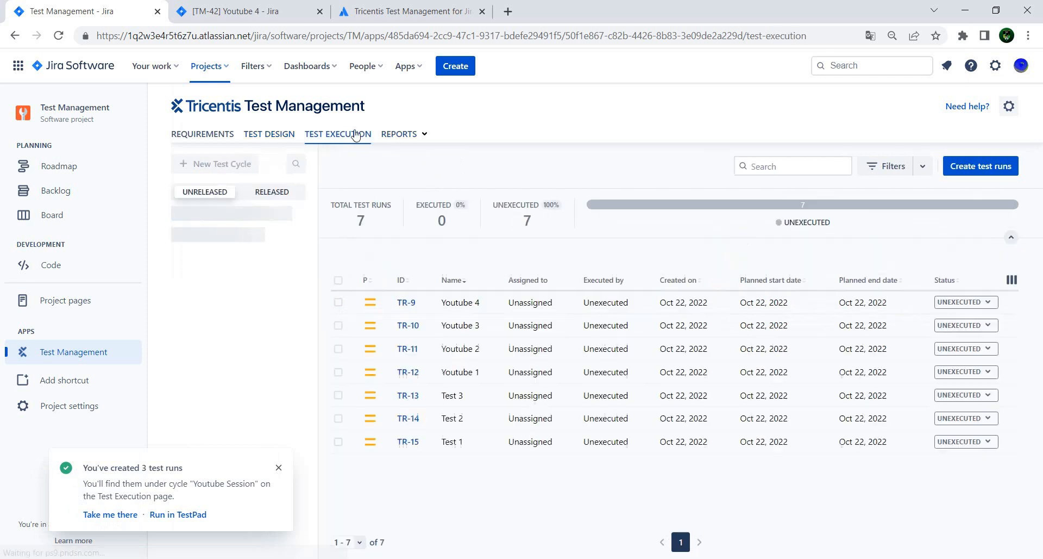
mouse_move(399, 136)
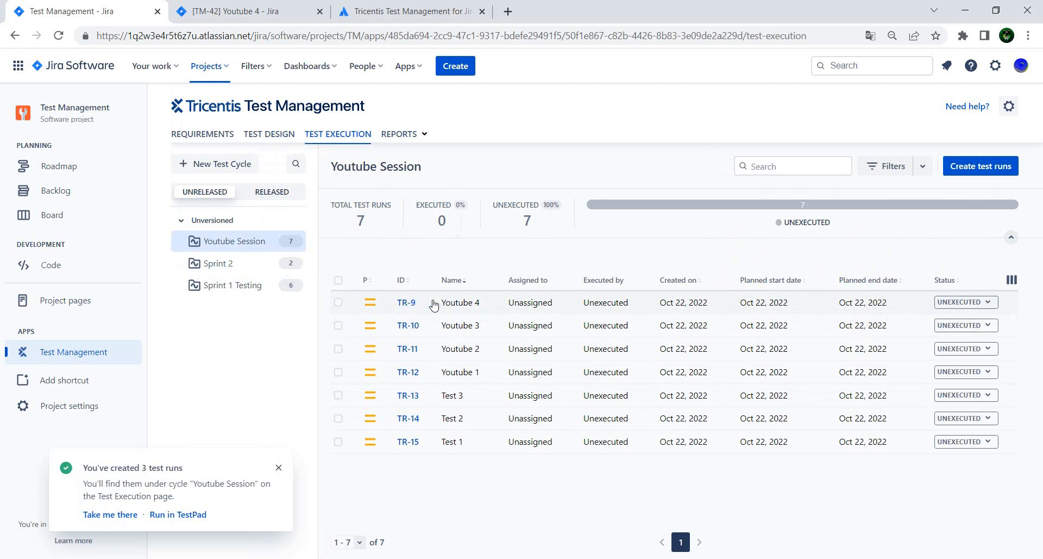
left_click(412, 303)
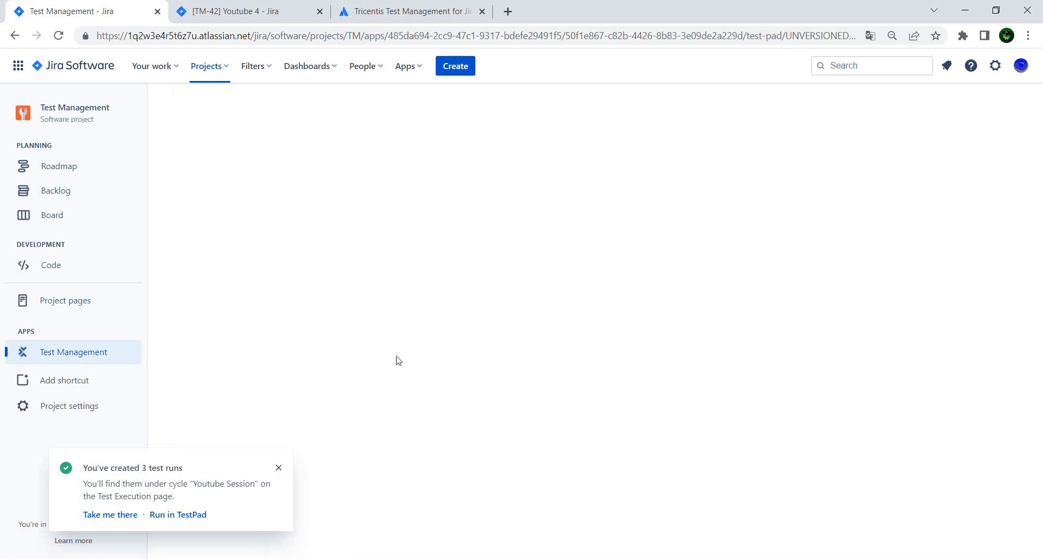
left_click(278, 467)
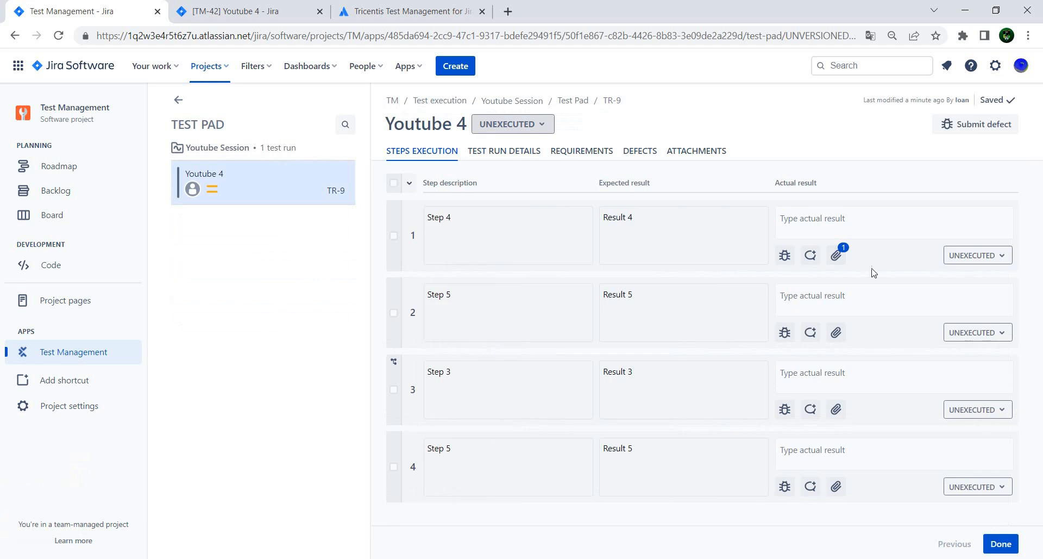
- Set the status of the first step, Step 4, in the Youtube 4 test run to Passed
left_click(961, 255)
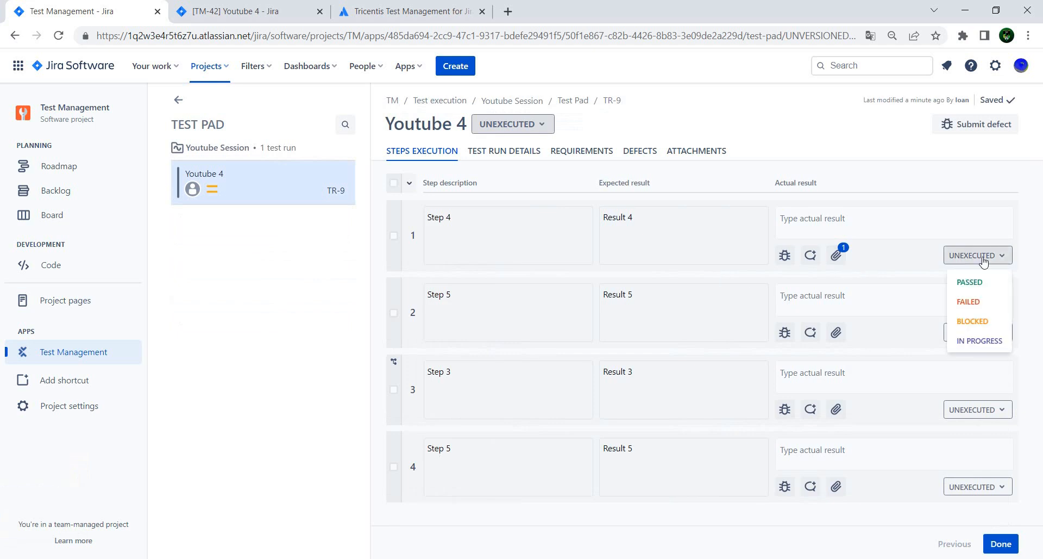
left_click(983, 259)
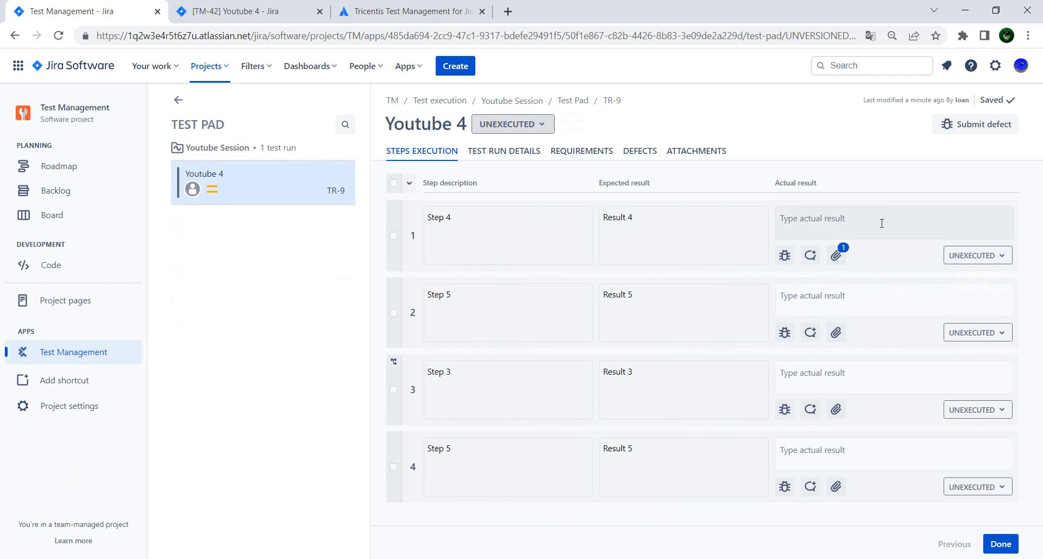
left_click(882, 222)
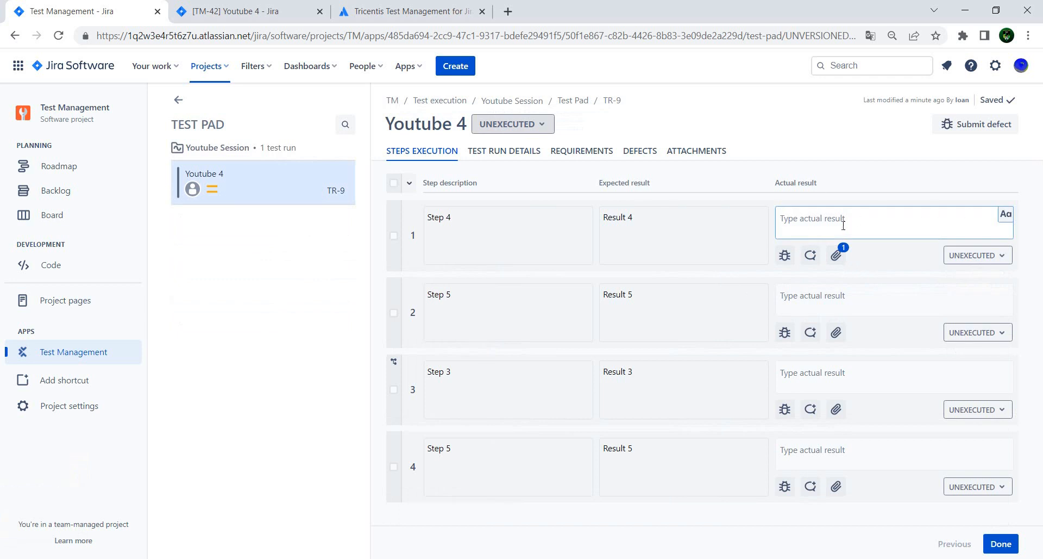
left_click(977, 256)
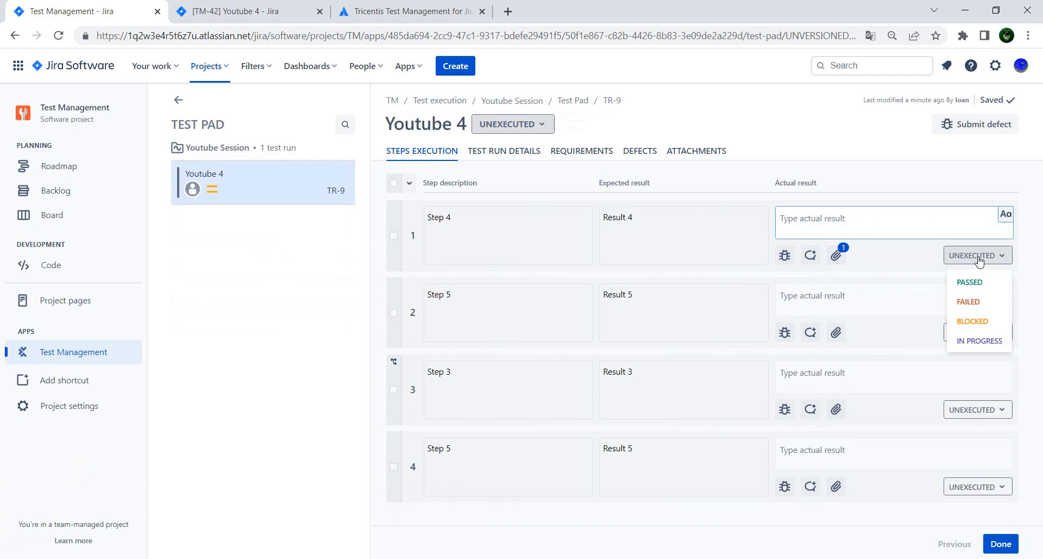
left_click(835, 211)
left_click(958, 255)
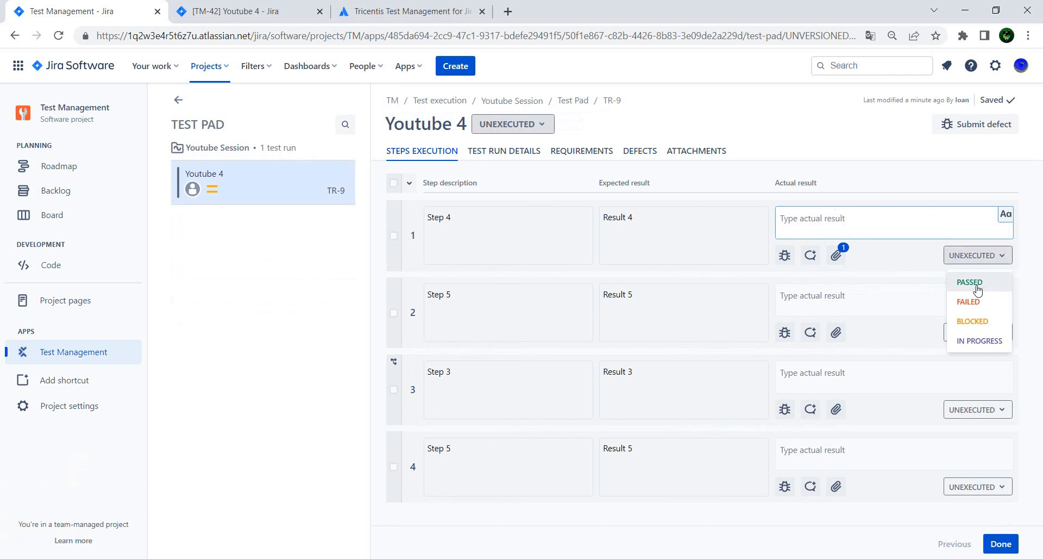
left_click(978, 289)
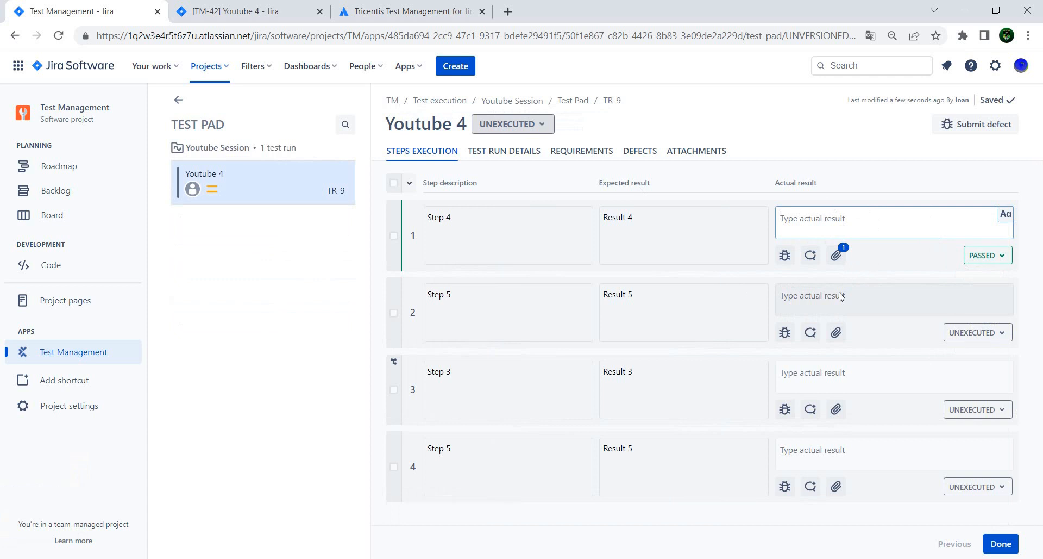
- Mark the second step of the Youtube 4 run as Failed and the third step as Blocked
left_click(1002, 333)
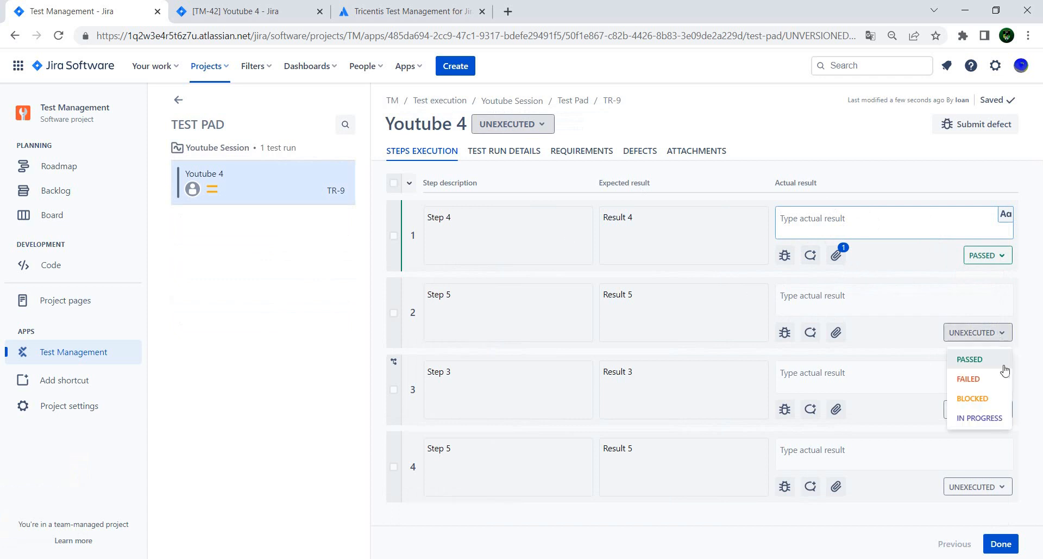
left_click(995, 377)
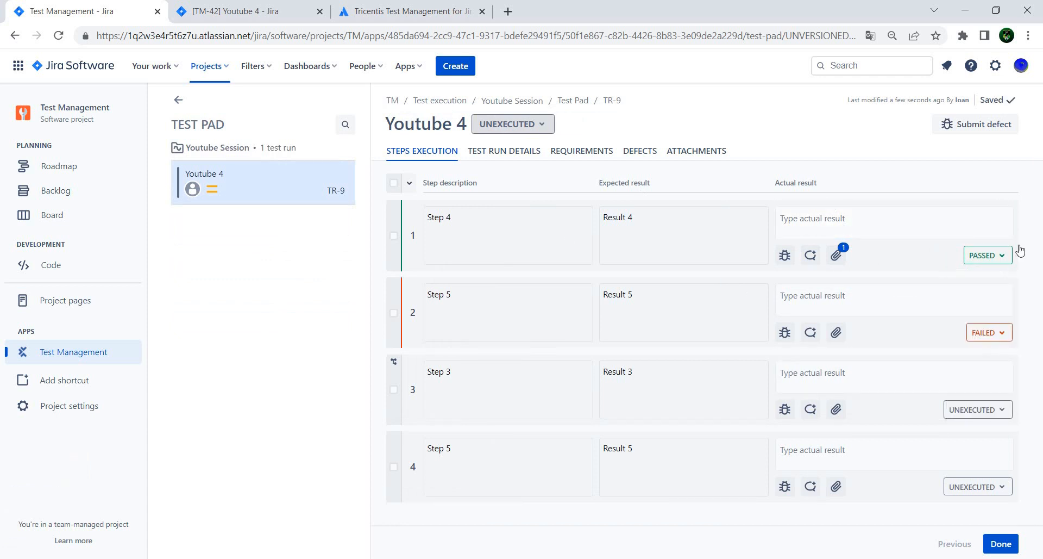
left_click(984, 412)
left_click(985, 477)
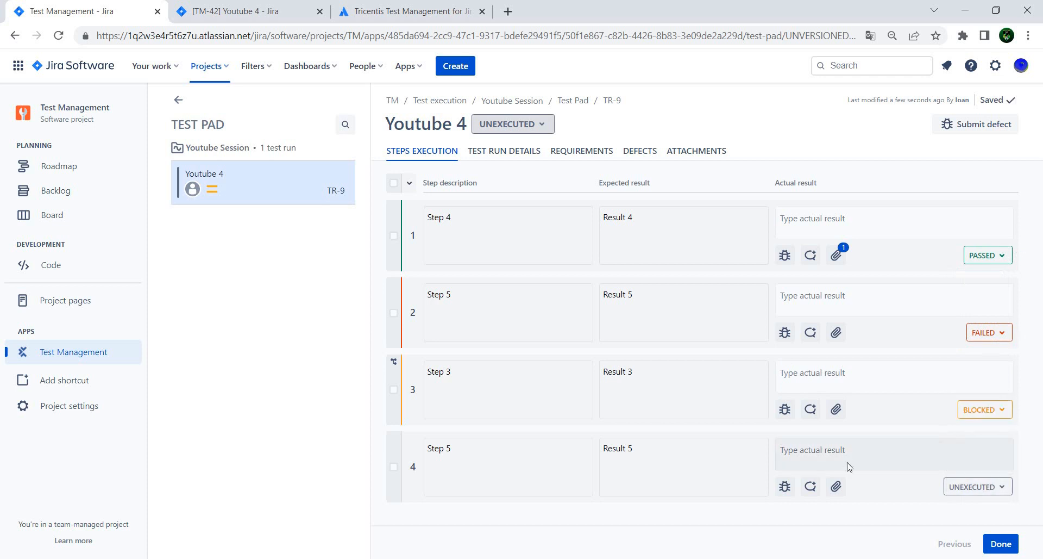
- Add a short comment to the fourth step of the Youtube 4 run and finish the run
left_click(785, 486)
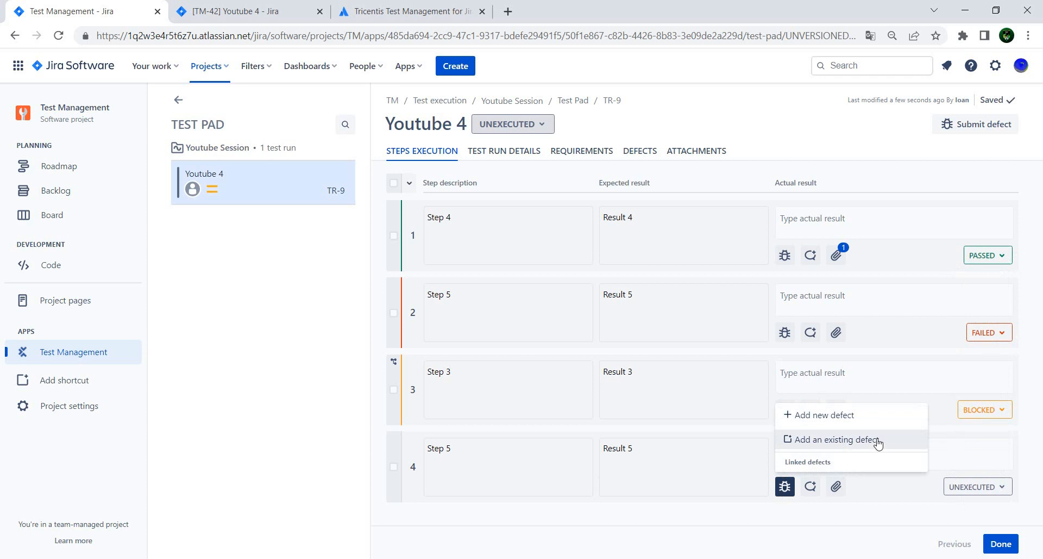
left_click(810, 487)
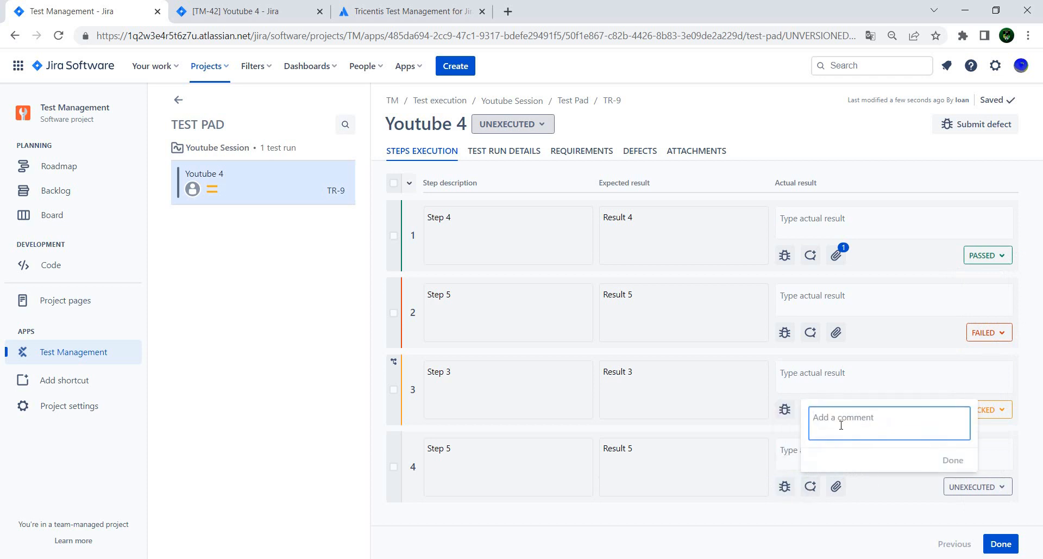
type("This is a commne")
left_click(957, 479)
left_click(946, 470)
left_click(944, 463)
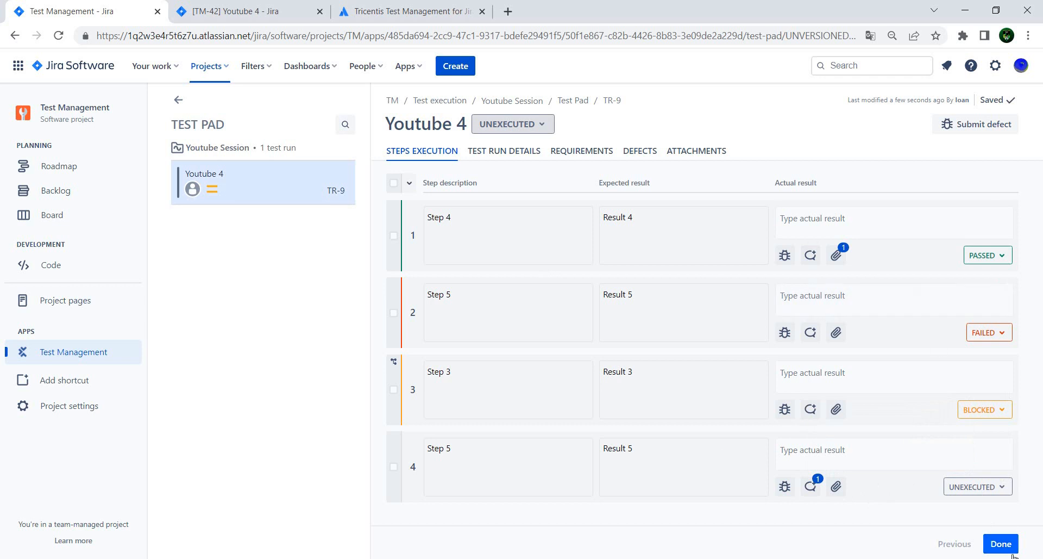
left_click(1002, 544)
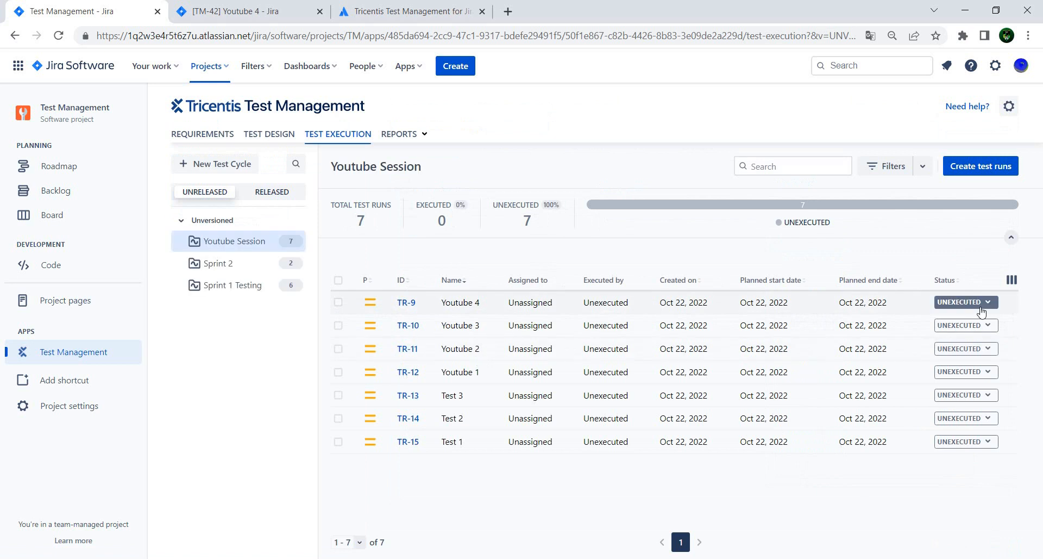
- Set test run TR-9's overall status to Failed and reload the Youtube Session cycle by switching to Sprint 2 and back
left_click(981, 305)
left_click(956, 345)
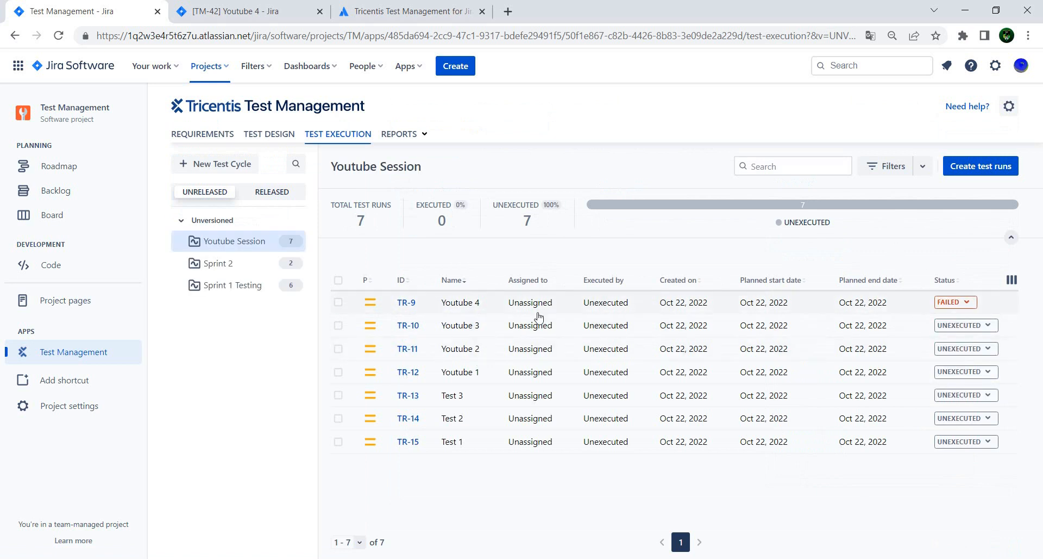
left_click(511, 333)
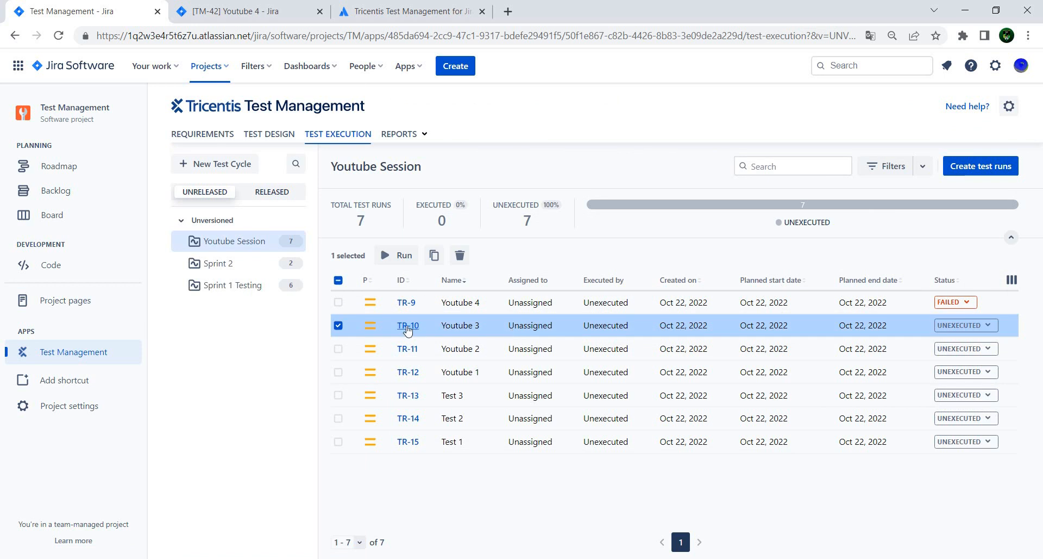
left_click(242, 258)
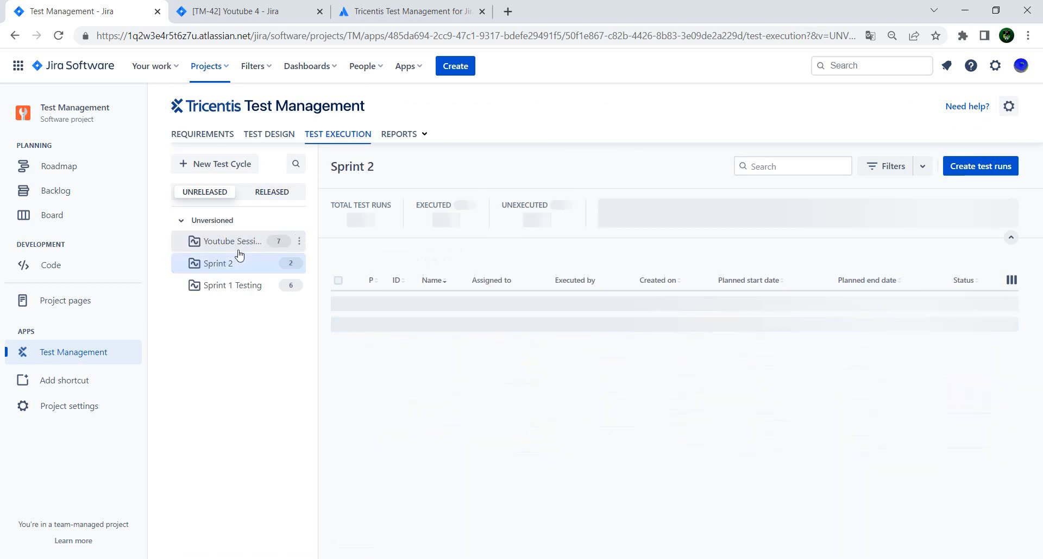
left_click(243, 248)
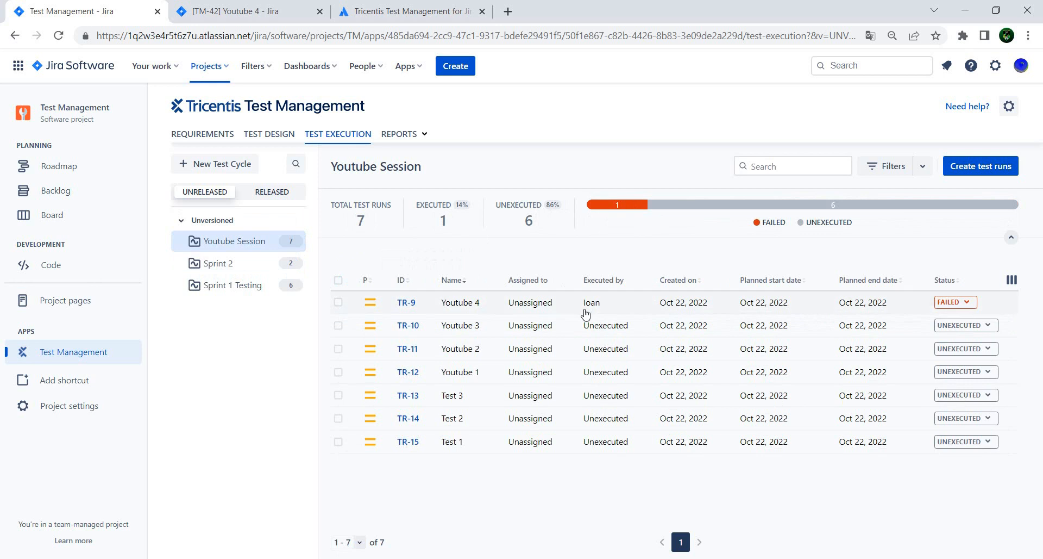
- Open test run TR-10 Youtube 3 and set its only step to Passed
left_click(409, 326)
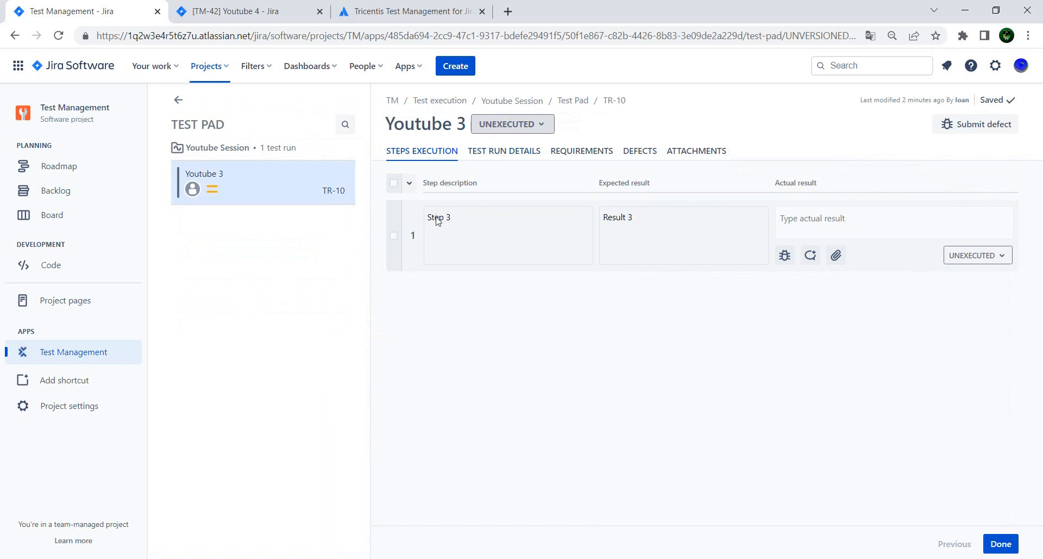
left_click(999, 256)
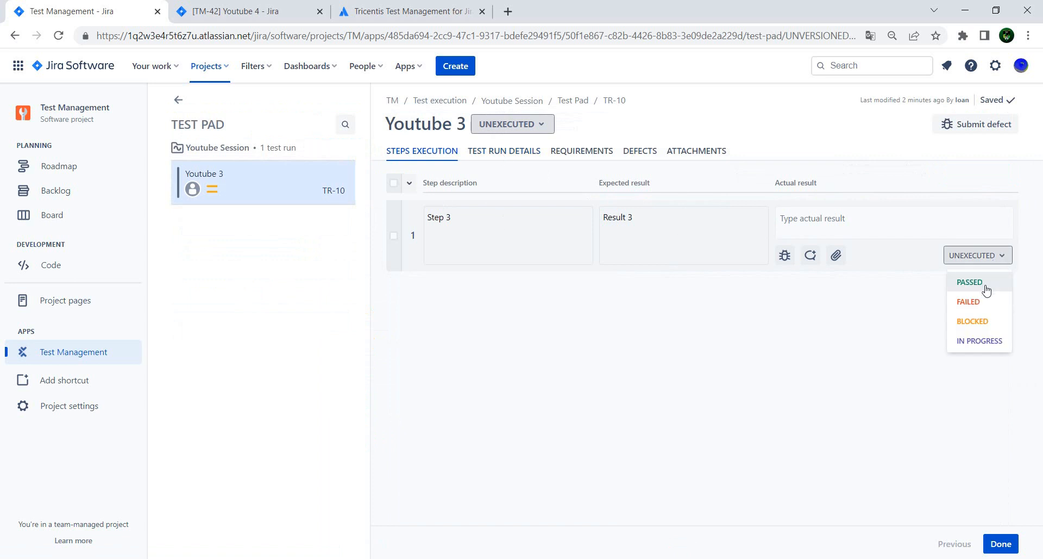
left_click(985, 285)
- Look through the Youtube 3 run's details, requirements, defects and attachments, and return to its steps
left_click(493, 154)
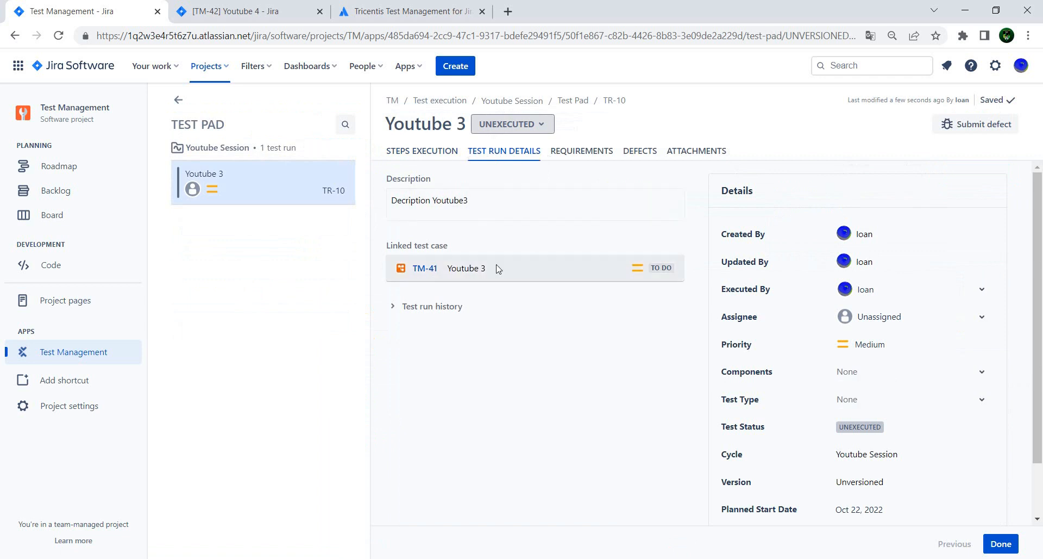
left_click(558, 162)
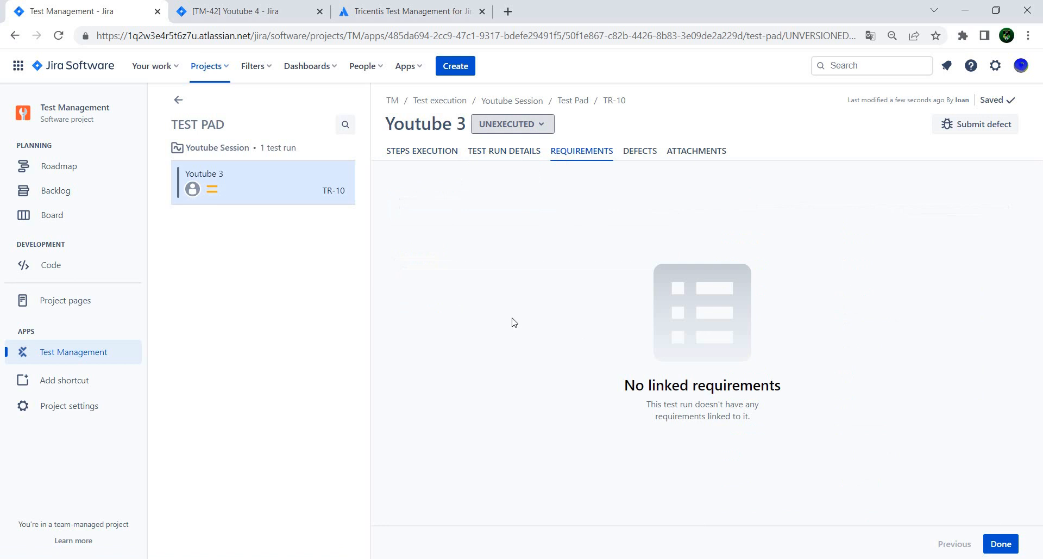
left_click(646, 159)
left_click(714, 155)
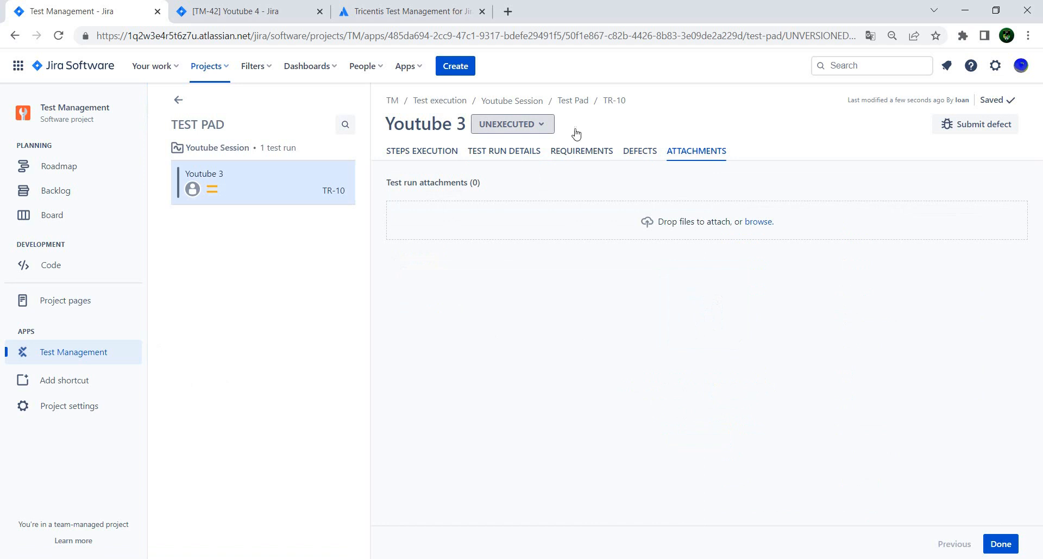
left_click(538, 128)
left_click(523, 130)
left_click(418, 152)
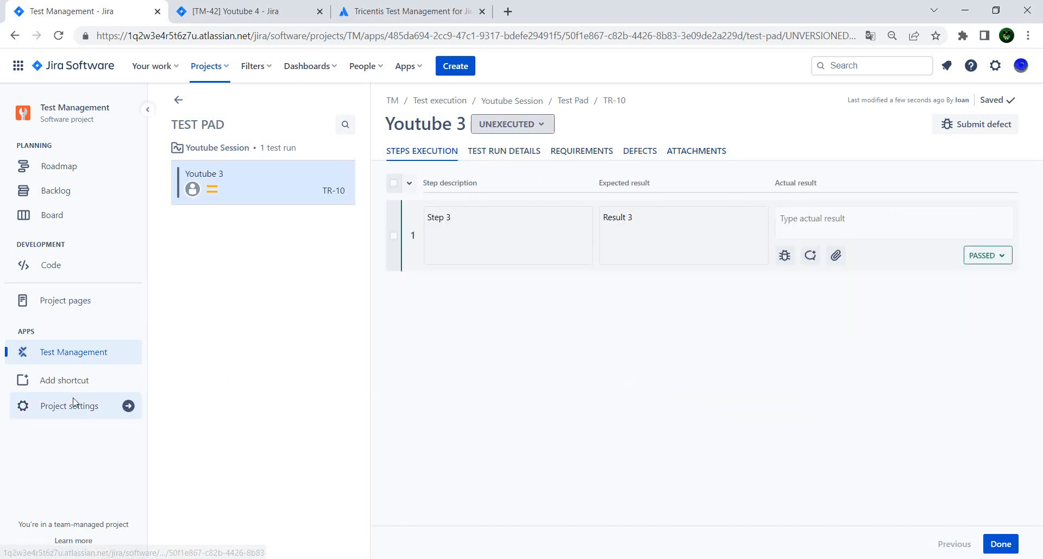
- Set the overall status of the Youtube 3 run to Passed and finish the run
left_click(517, 130)
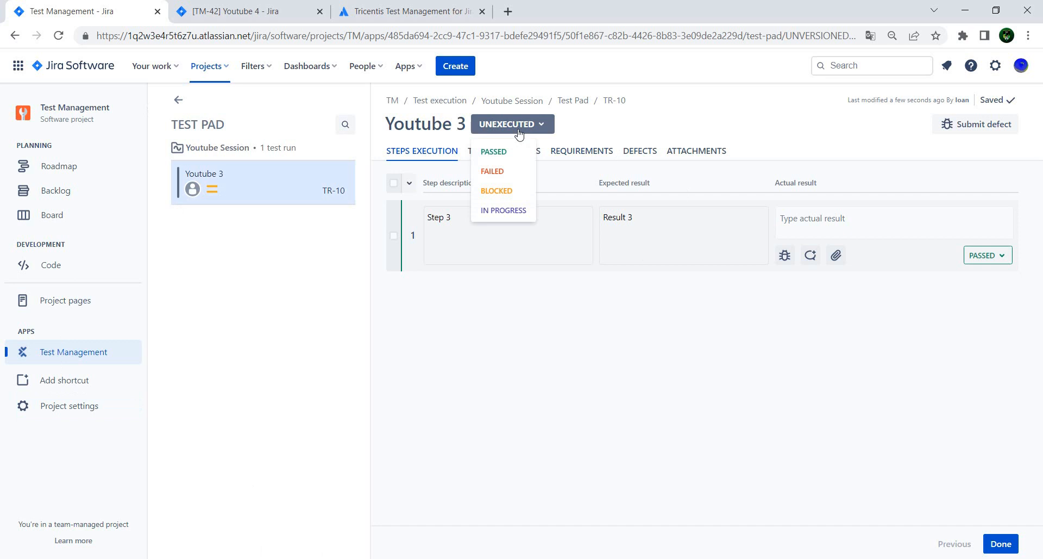
left_click(494, 152)
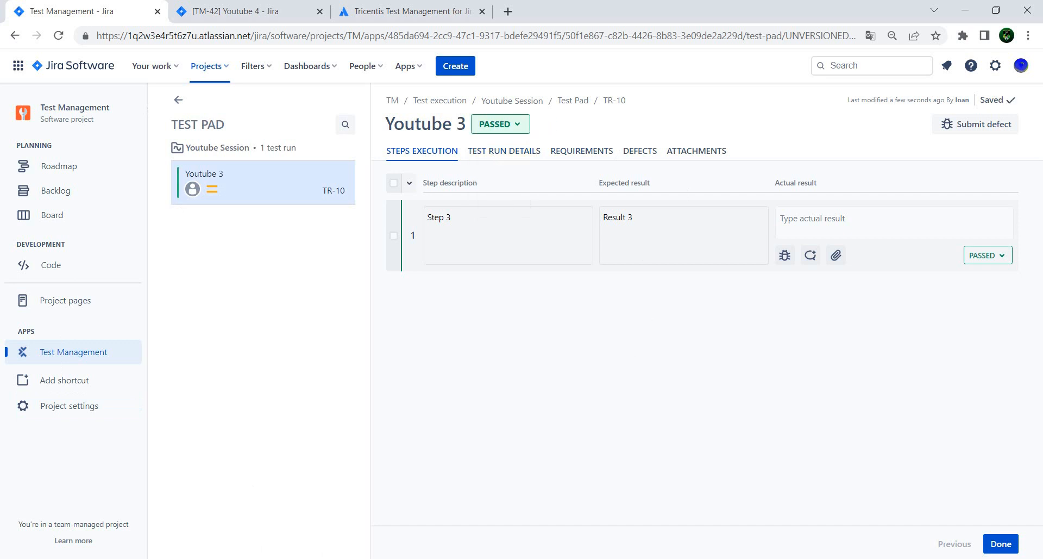
left_click(1001, 543)
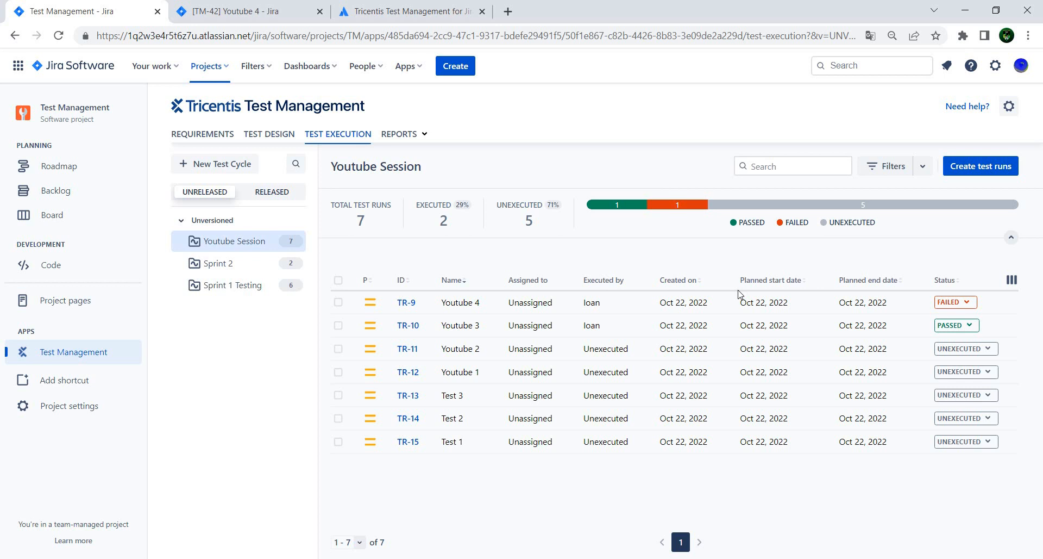
- Open the Test summary report and set its date range to the last 30 days
left_click(423, 133)
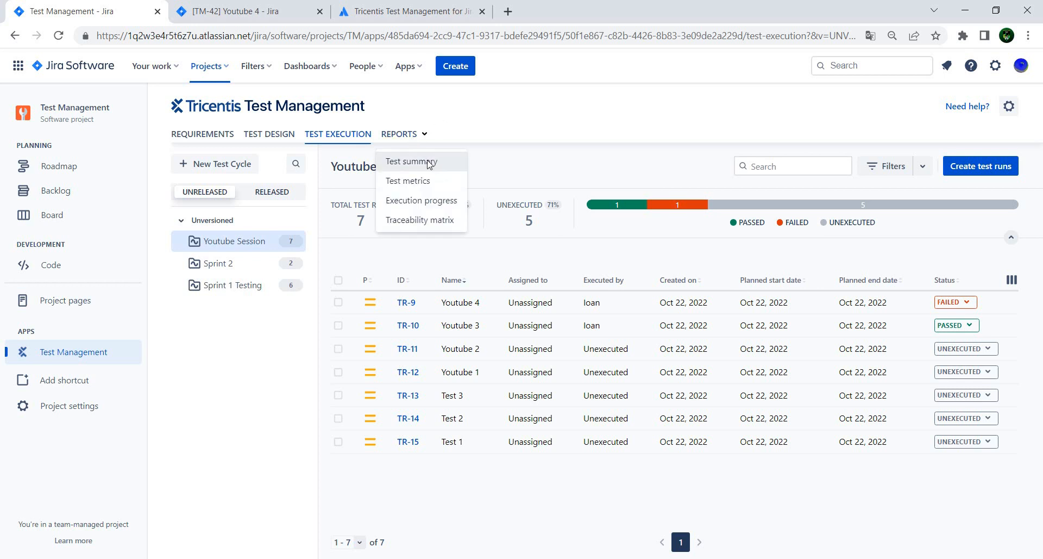
left_click(411, 161)
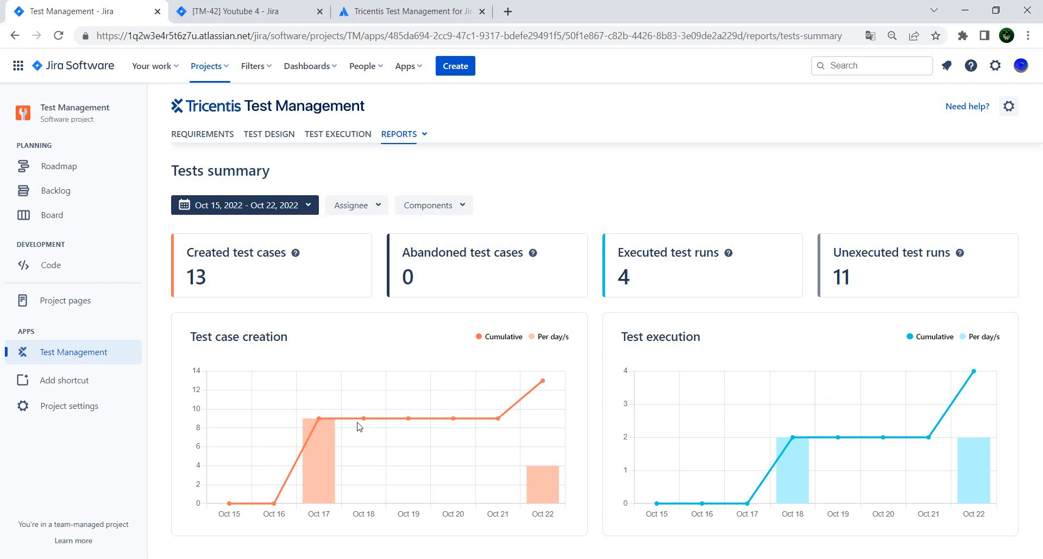
mouse_move(753, 485)
left_click(452, 208)
left_click(591, 181)
left_click(313, 209)
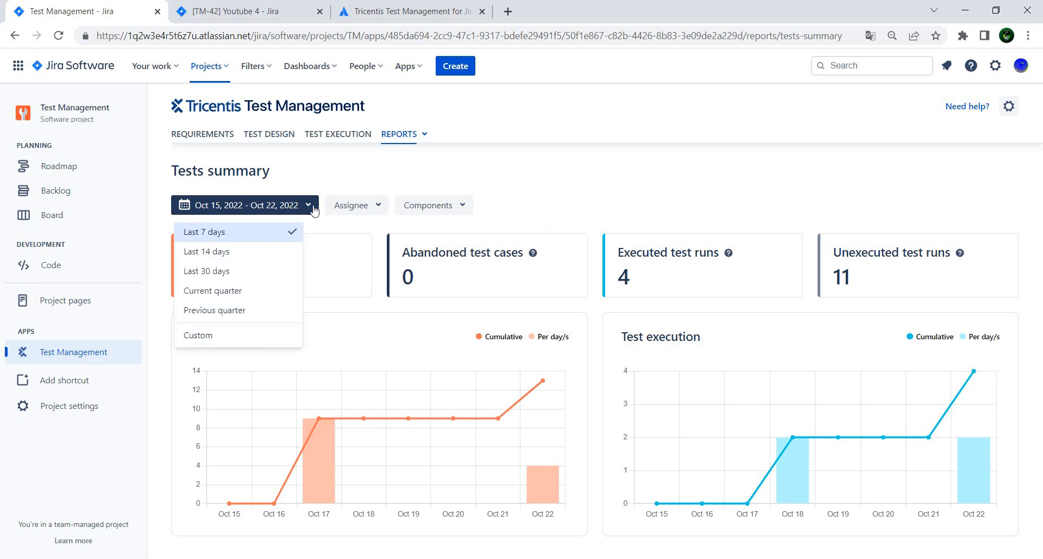
left_click(254, 272)
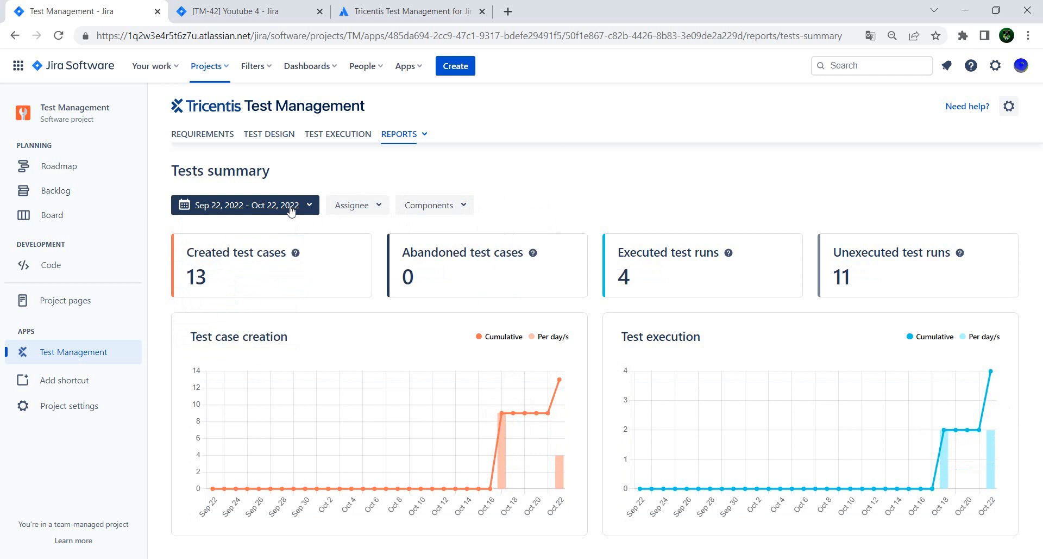
- Open the Test metrics report and filter it to the Unversioned cycle Youtube Session
left_click(399, 137)
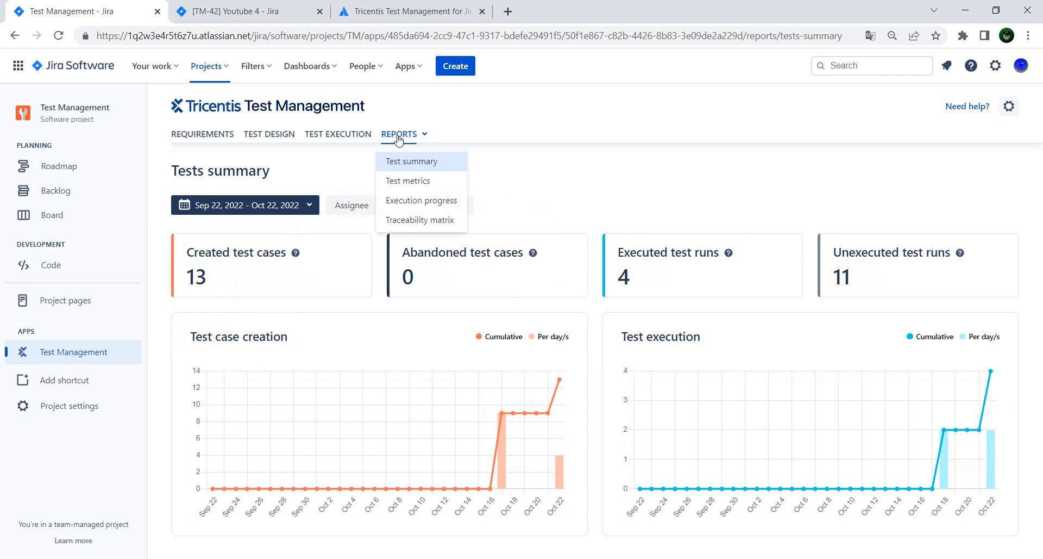
left_click(418, 166)
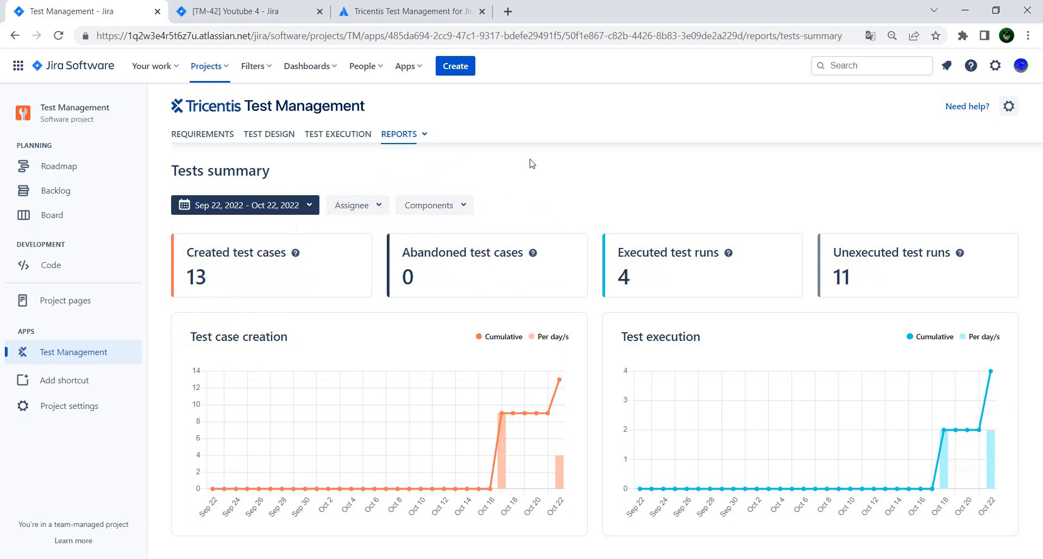
left_click(400, 137)
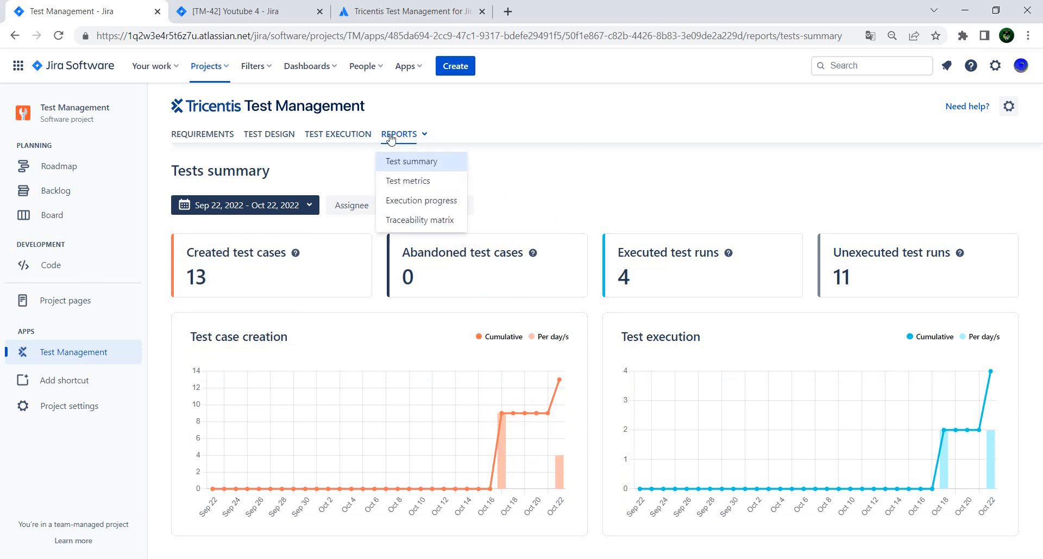
left_click(424, 184)
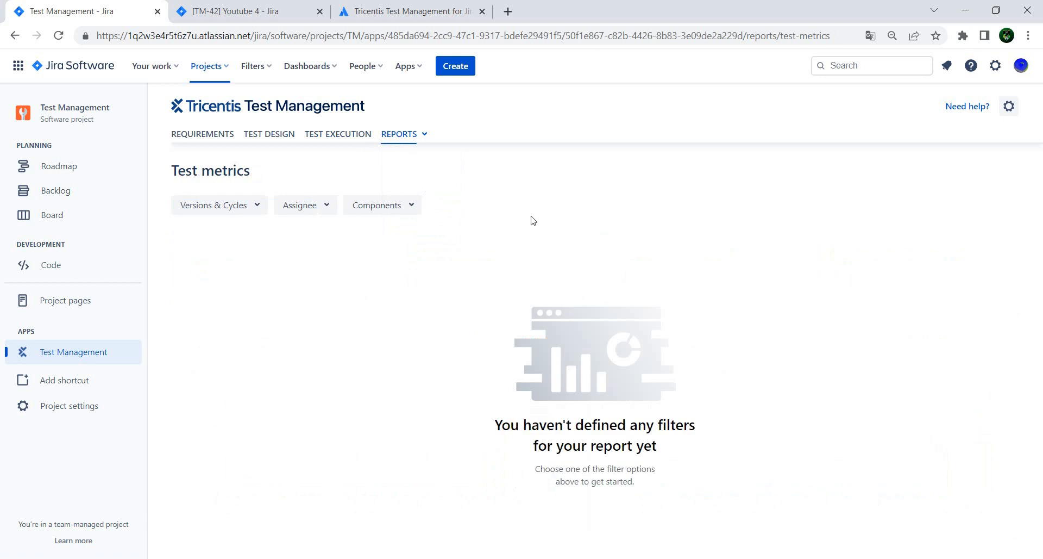
left_click(245, 206)
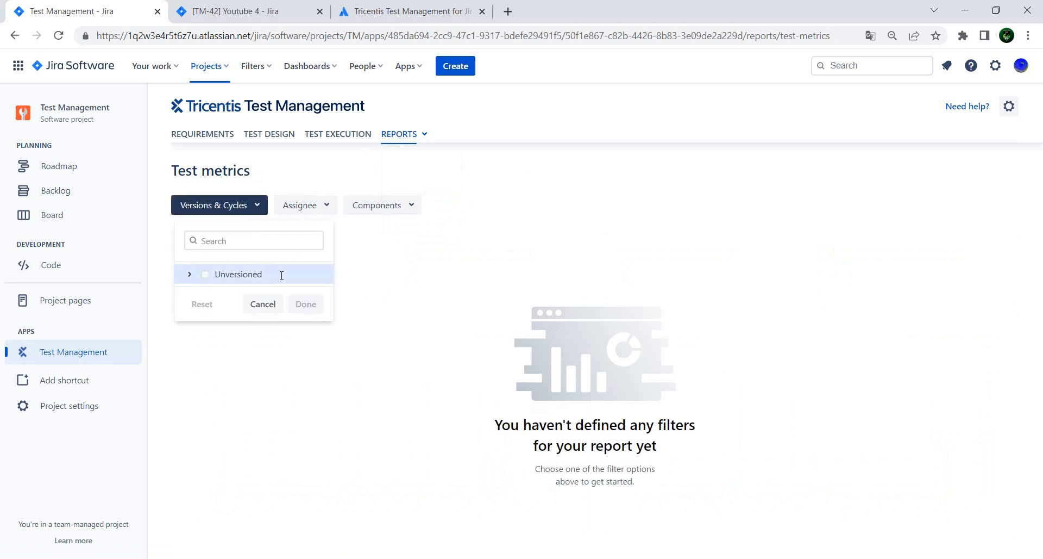
left_click(191, 274)
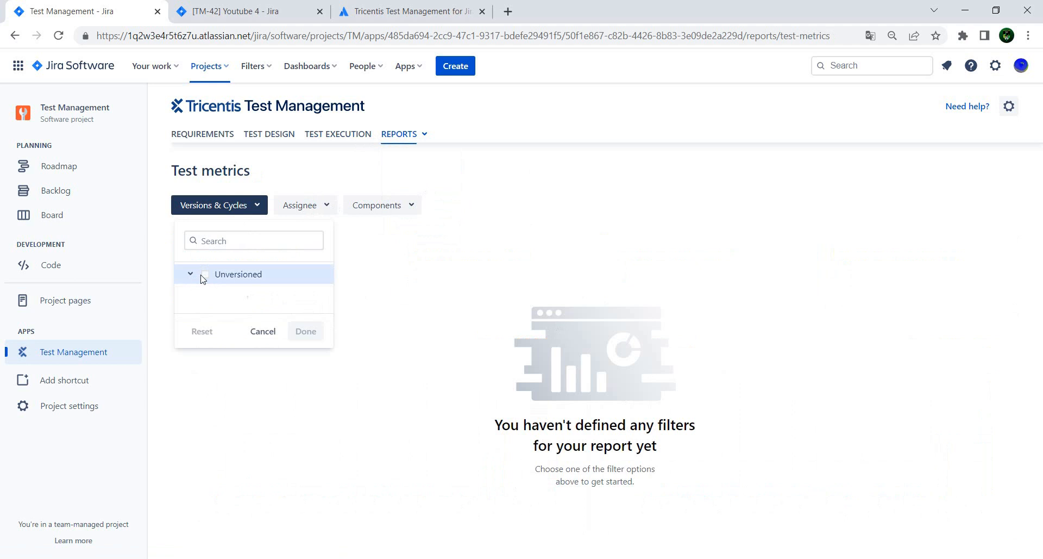
left_click(206, 275)
left_click(205, 274)
left_click(218, 293)
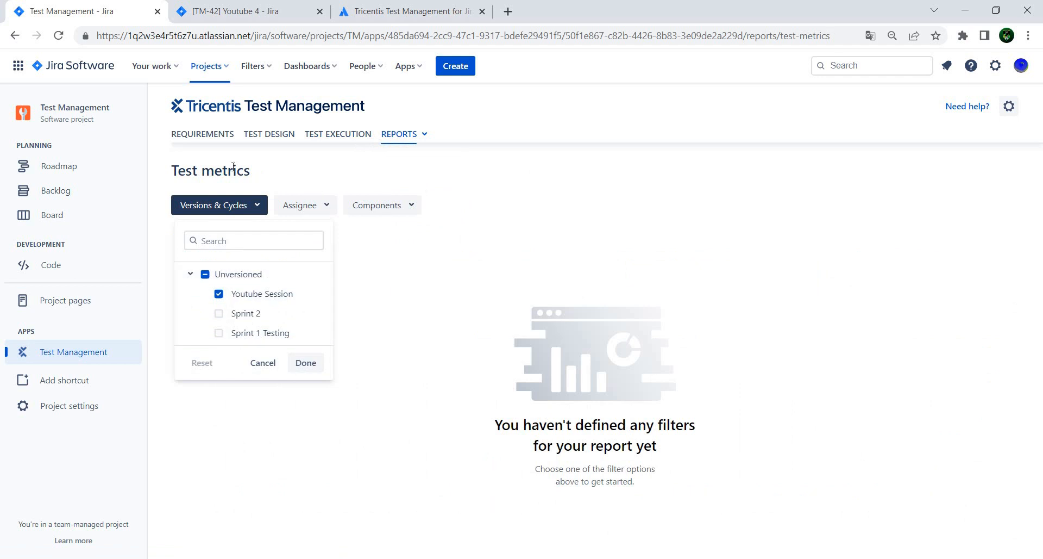
left_click(306, 364)
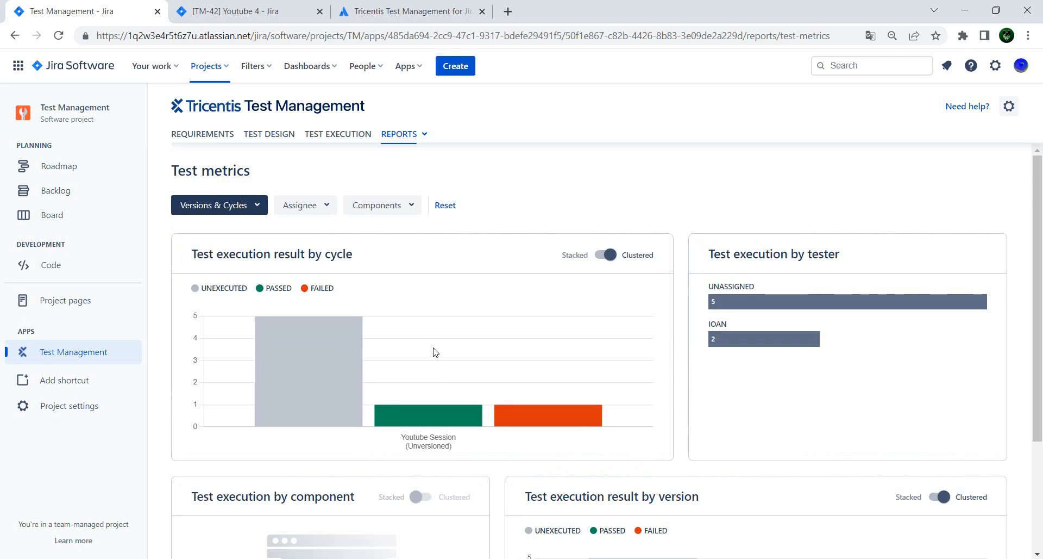
- Examine the Test metrics charts, and open the Execution progress report to look over its charts
scroll(465, 319, "down", 2)
scroll(464, 319, "up", 1)
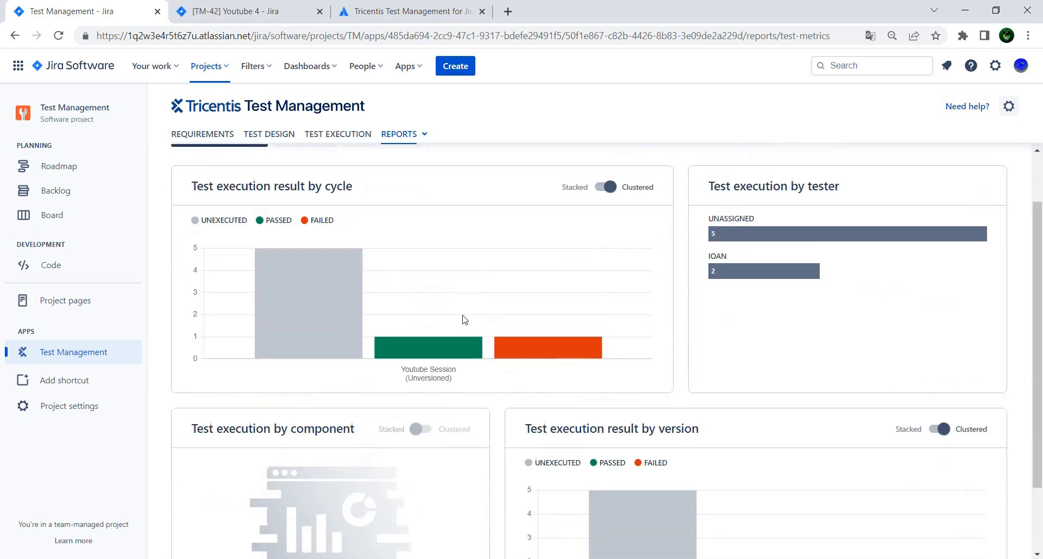
scroll(464, 319, "down", 2)
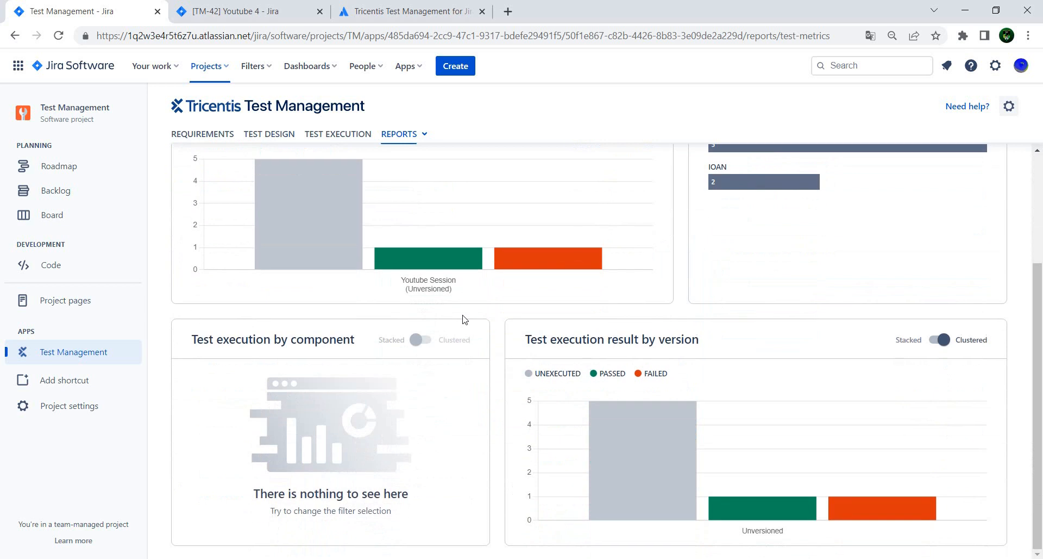
scroll(465, 319, "up", 2)
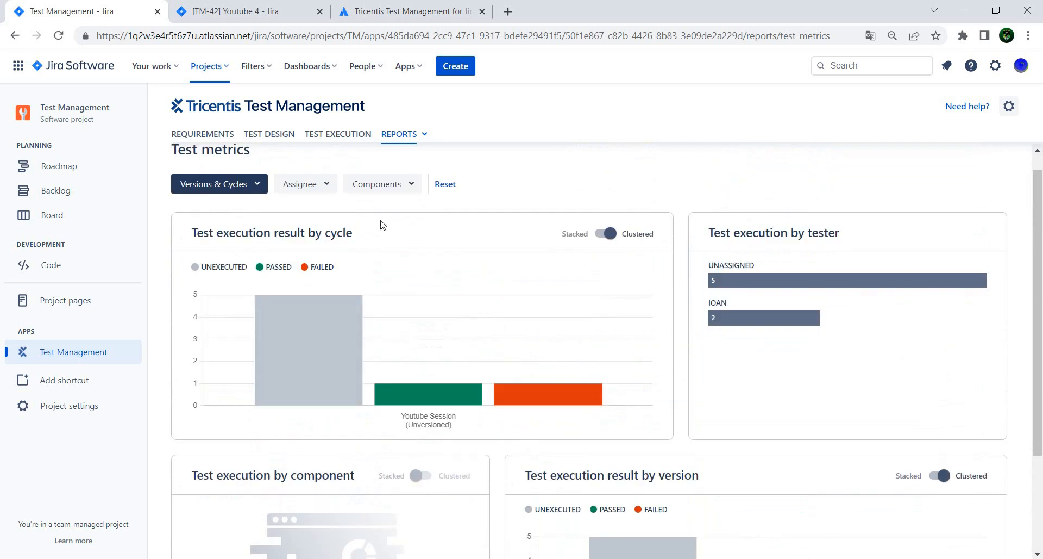
left_click(394, 142)
left_click(420, 208)
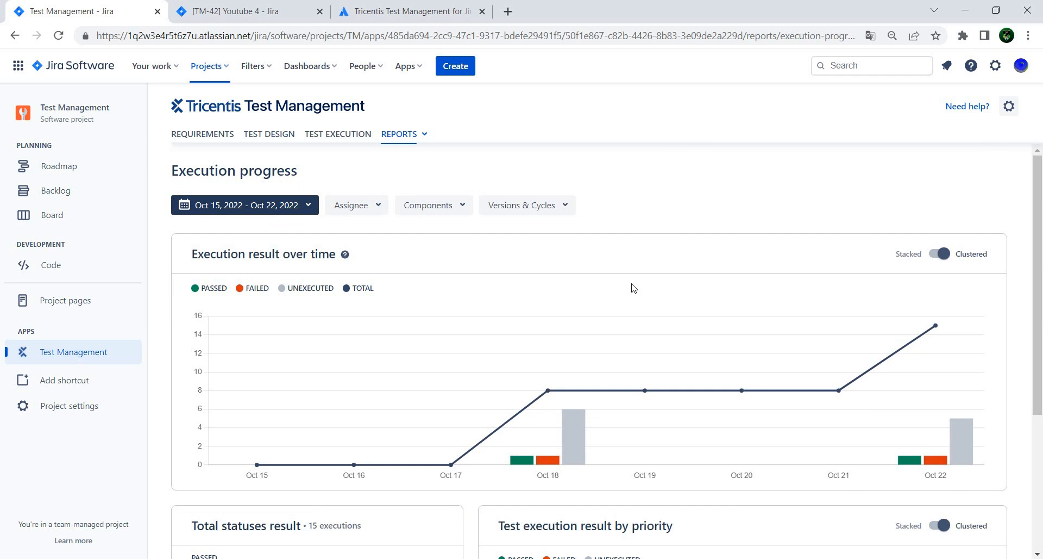
scroll(633, 288, "down", 3)
scroll(633, 288, "down", 1)
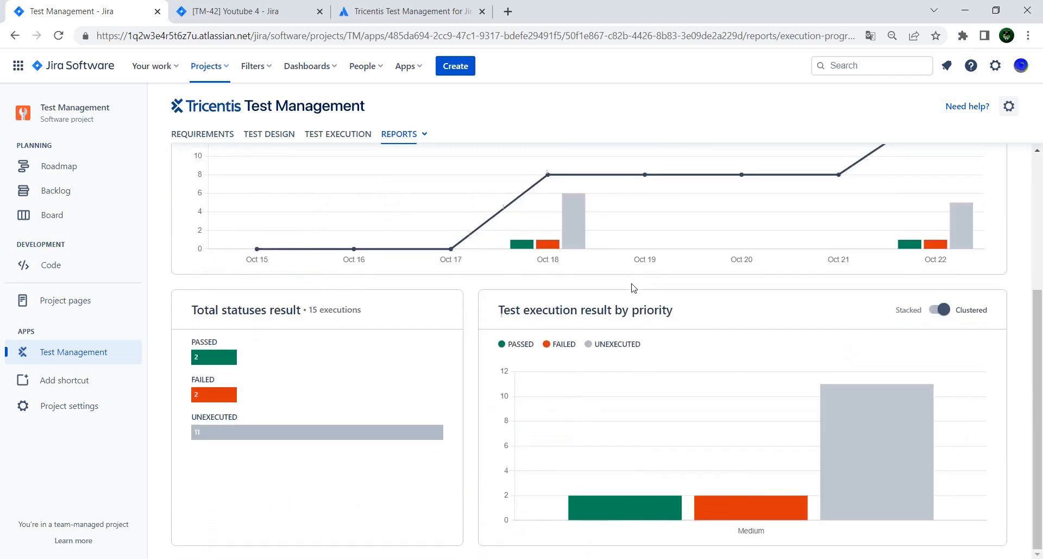
scroll(633, 288, "up", 4)
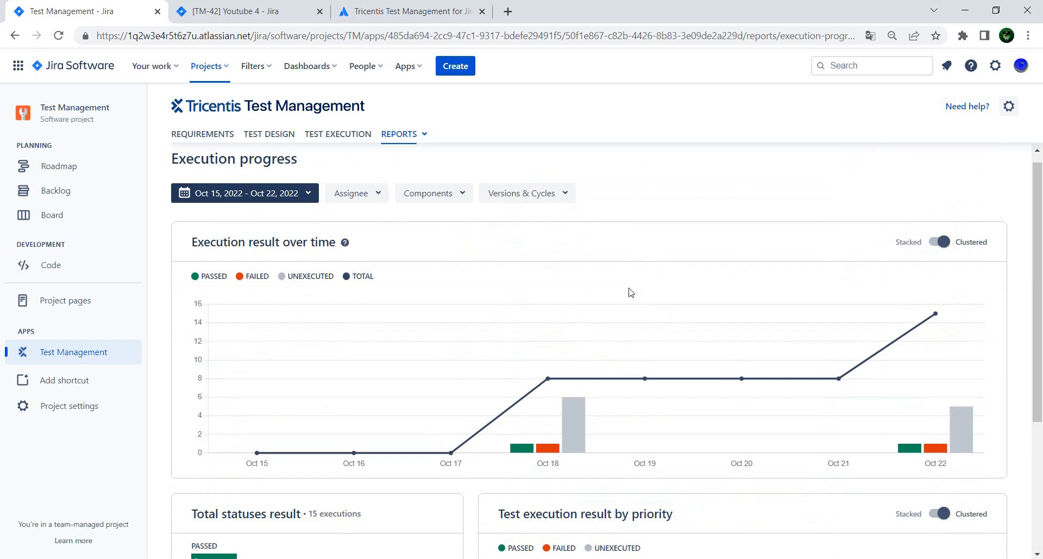
- Examine the Execution progress charts for execution result over time, total statuses result and test execution result by priority
scroll(612, 305, "down", 4)
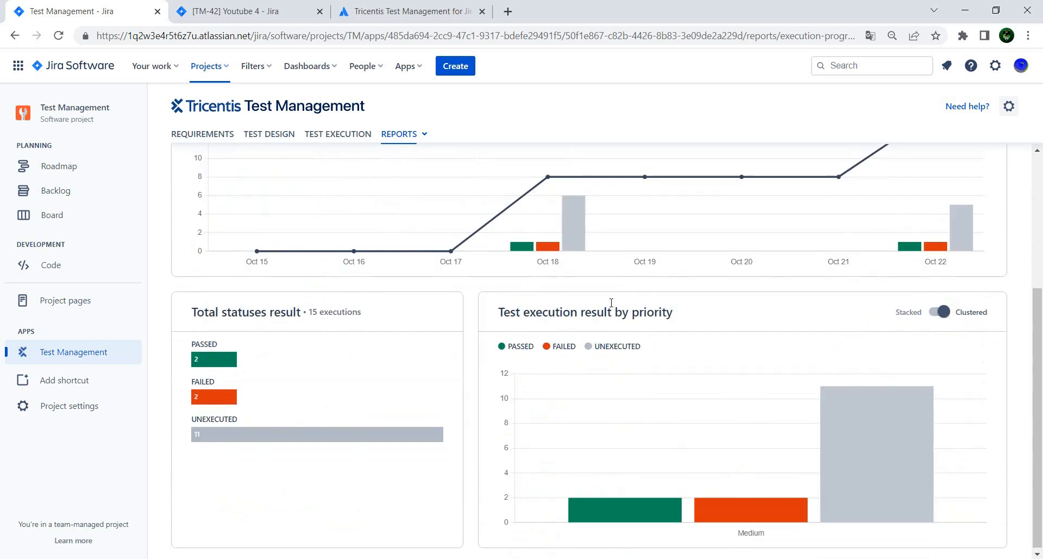
scroll(612, 304, "up", 4)
scroll(612, 305, "down", 4)
scroll(612, 304, "up", 3)
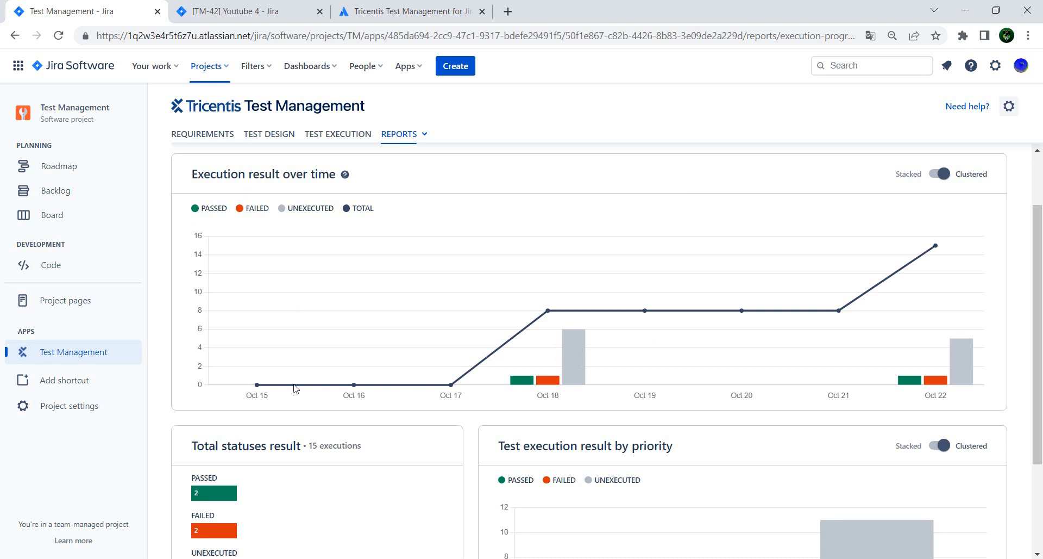
mouse_move(272, 386)
scroll(770, 384, "down", 3)
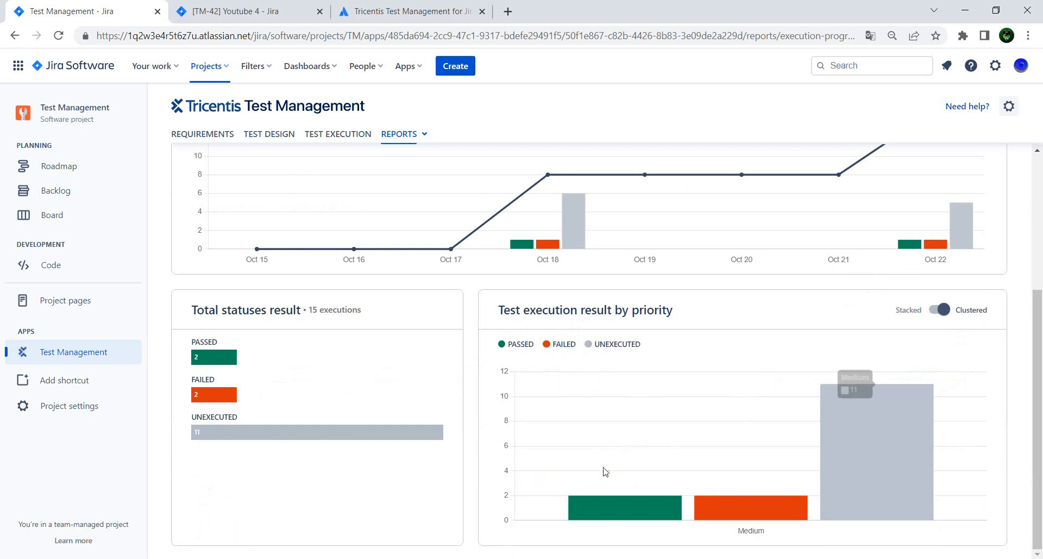
scroll(624, 431, "up", 1)
scroll(626, 435, "up", 4)
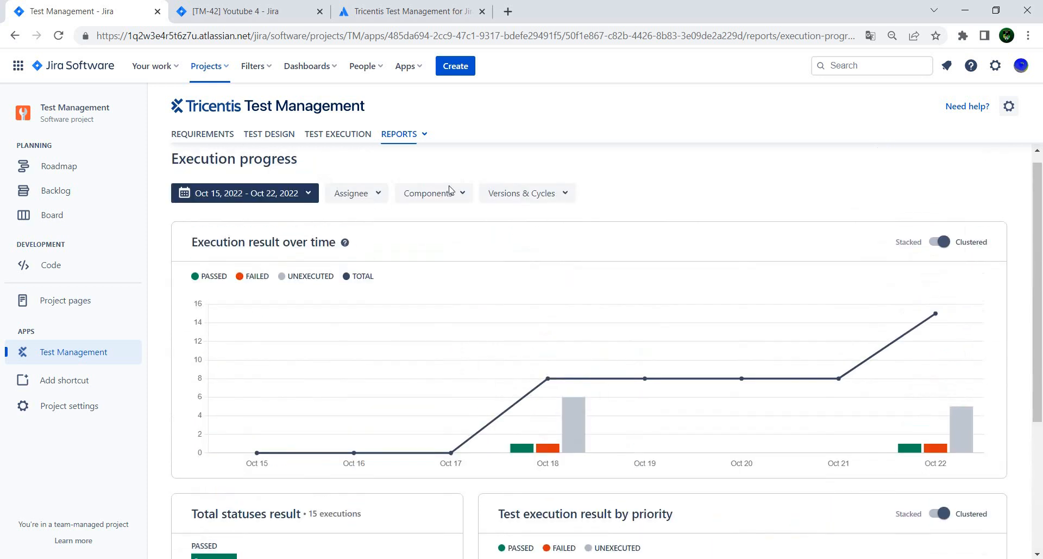
- Filter the Execution progress report to the Unversioned cycle Sprint 2, and reset the filter after viewing the charts
left_click(545, 194)
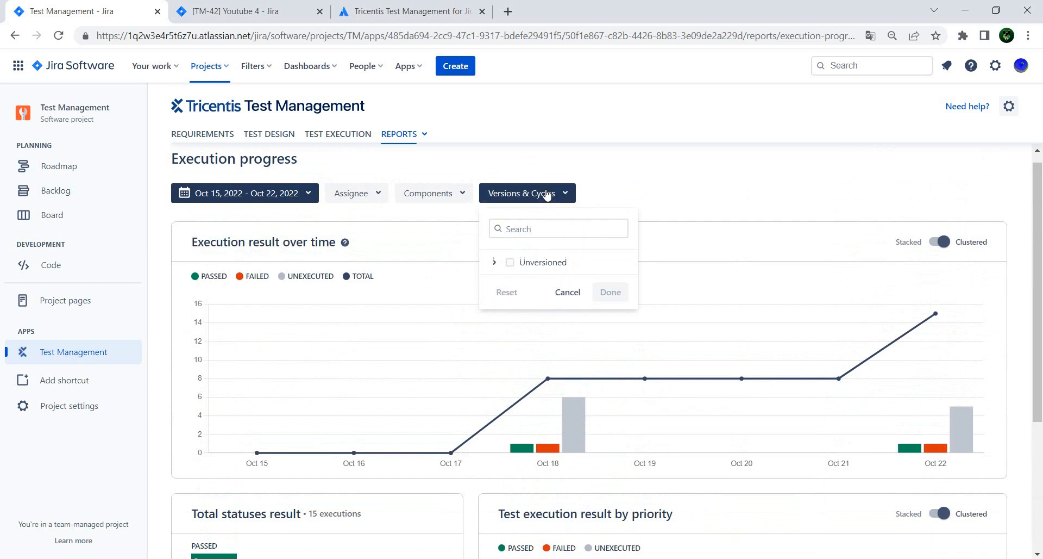
left_click(494, 263)
left_click(539, 305)
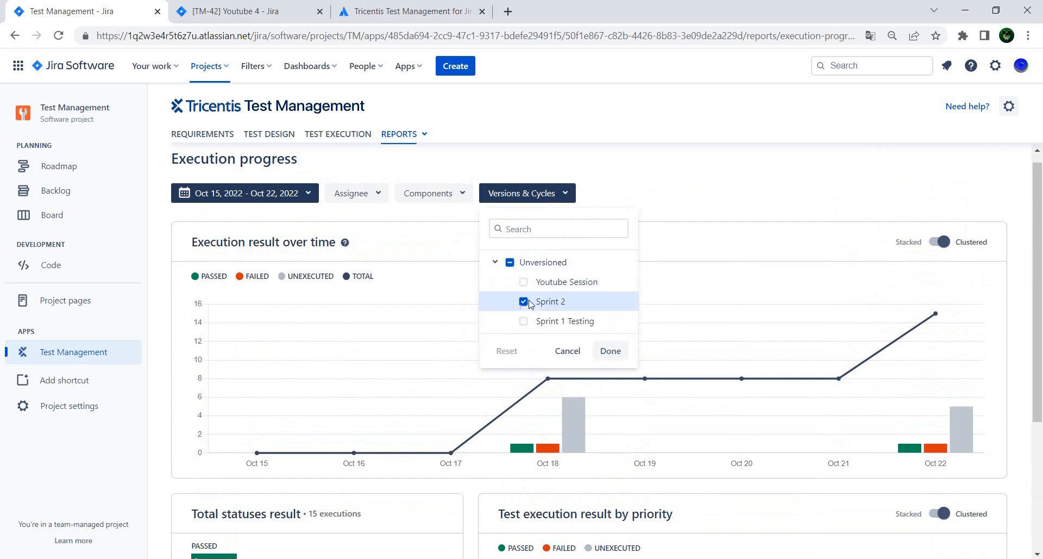
left_click(610, 352)
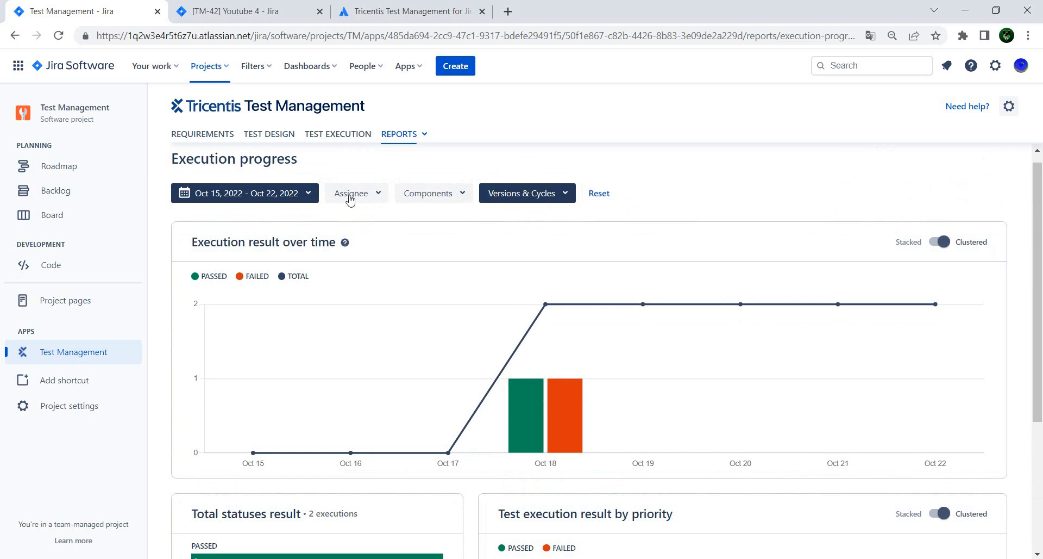
left_click(600, 194)
- Open the Traceability matrix report and filter it to the Unversioned cycle Youtube Session
left_click(407, 138)
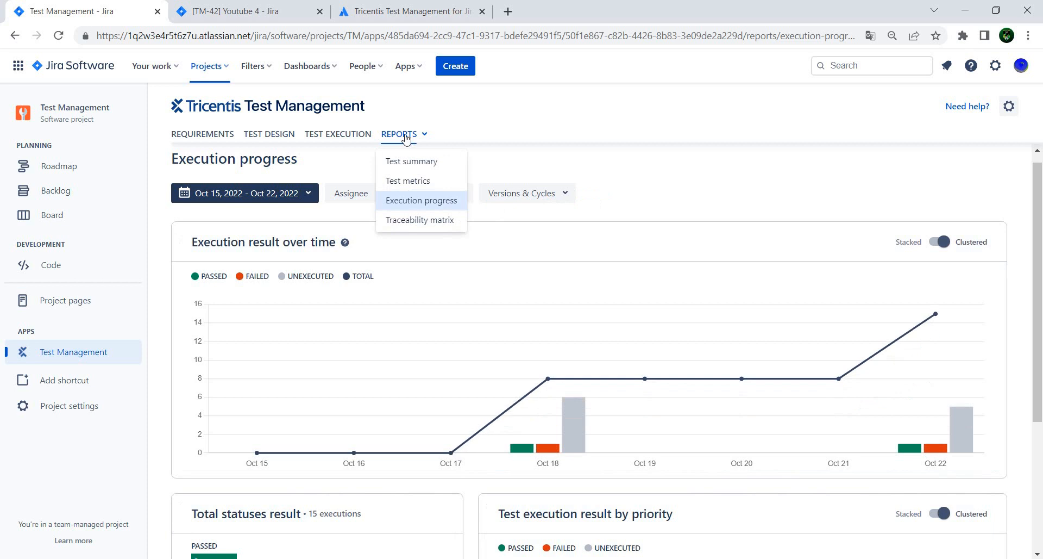
left_click(420, 219)
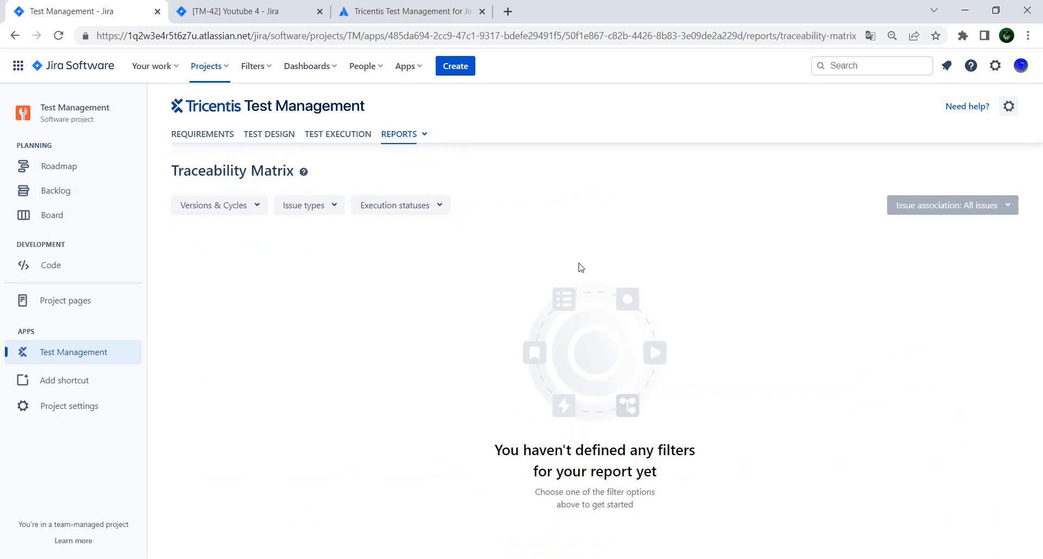
left_click(238, 213)
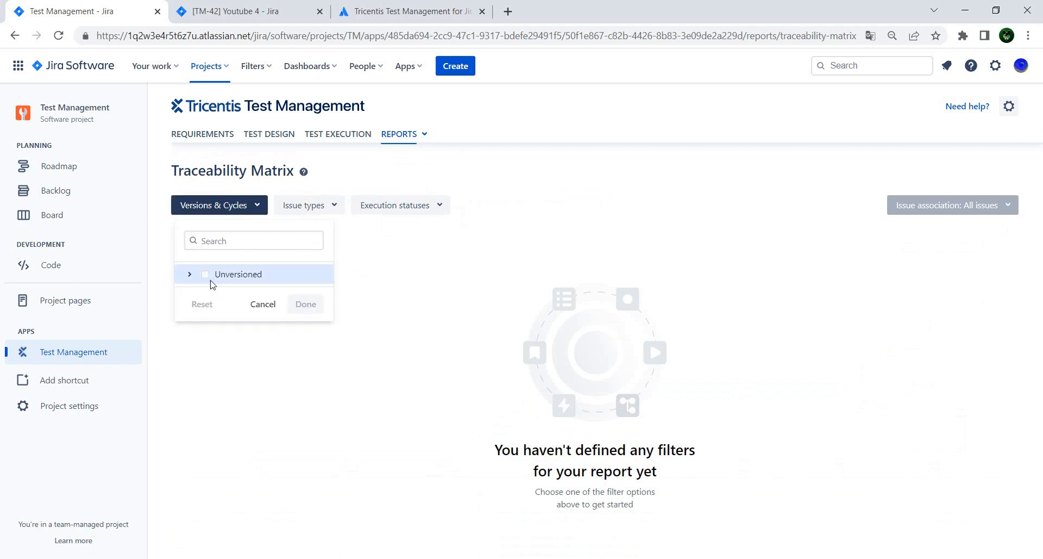
left_click(191, 274)
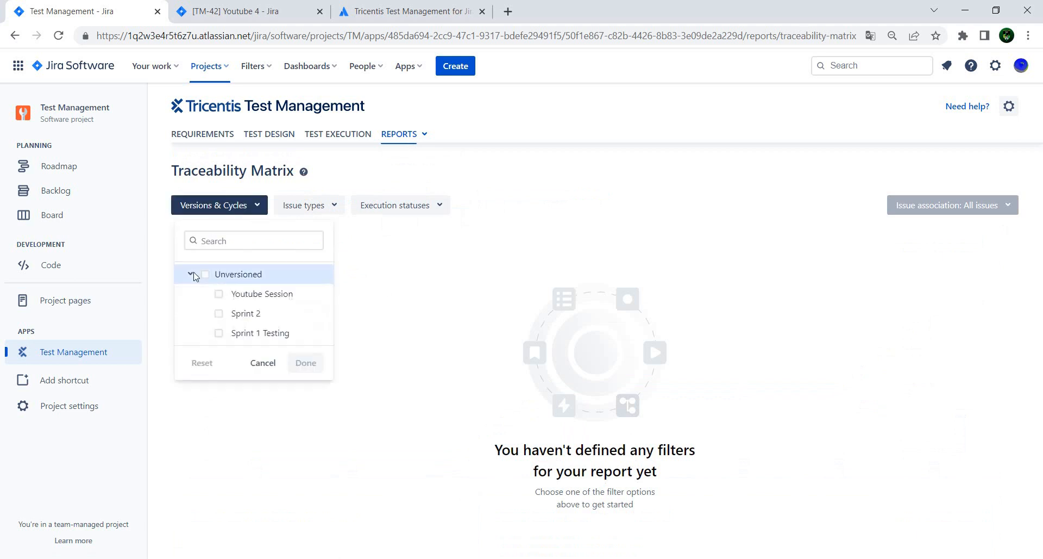
left_click(219, 294)
left_click(305, 362)
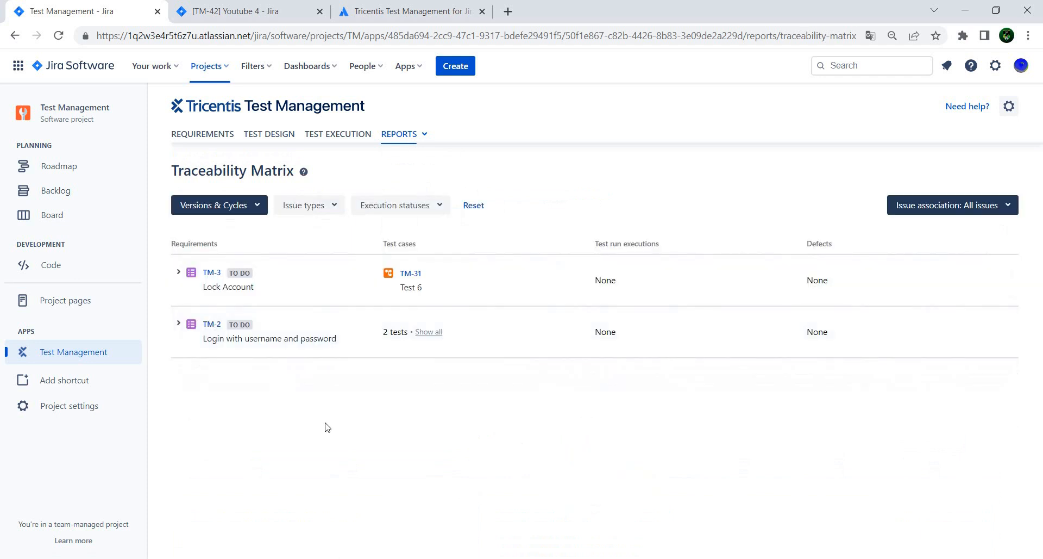
- Expand requirements TM-2 and TM-3 in the Traceability Matrix to inspect their linked test cases, executions and defects
left_click(178, 323)
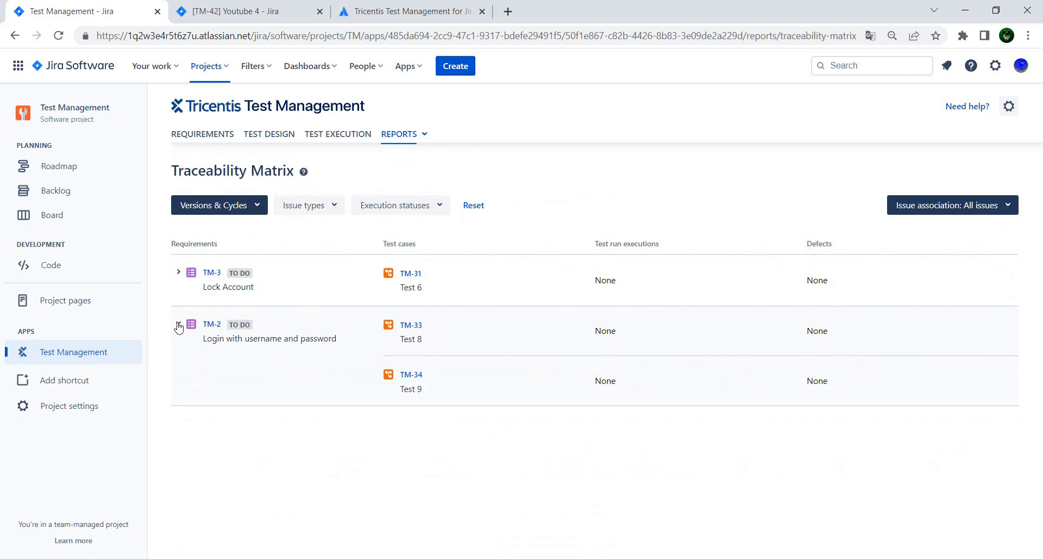
left_click(178, 273)
left_click(181, 272)
- Open the requirement issues list and switch its filter from Requirements without tests to All requirements
left_click(206, 135)
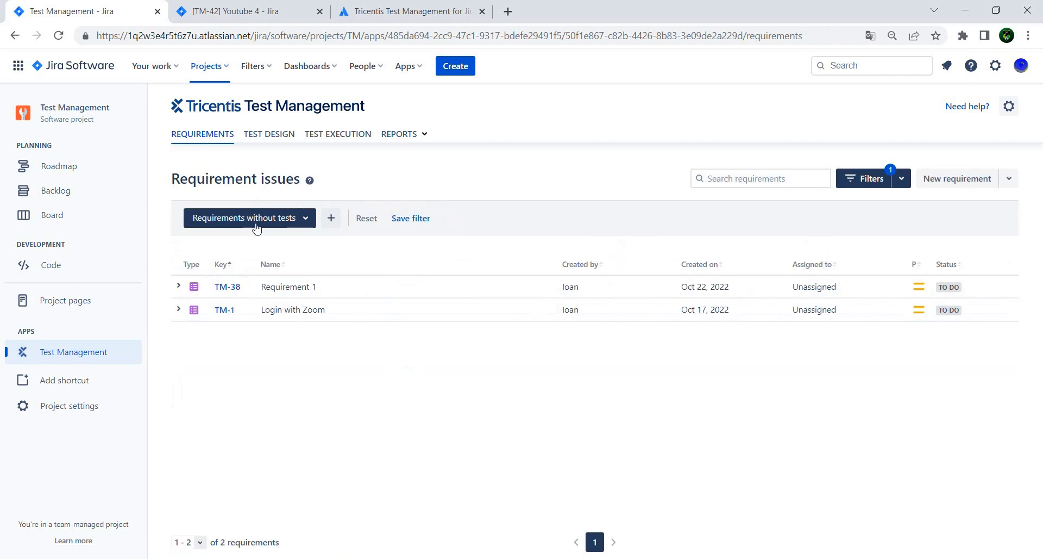
left_click(259, 225)
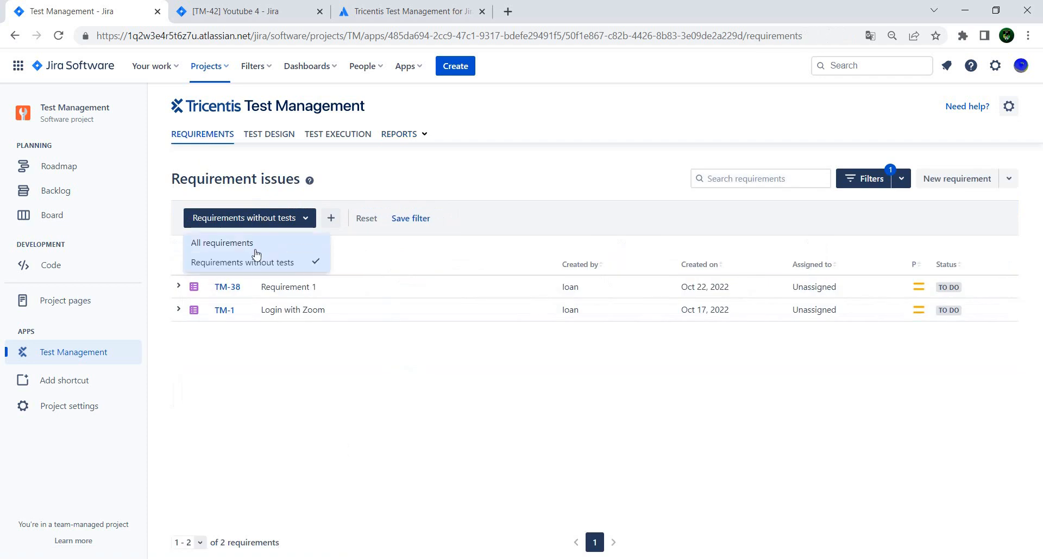
left_click(245, 243)
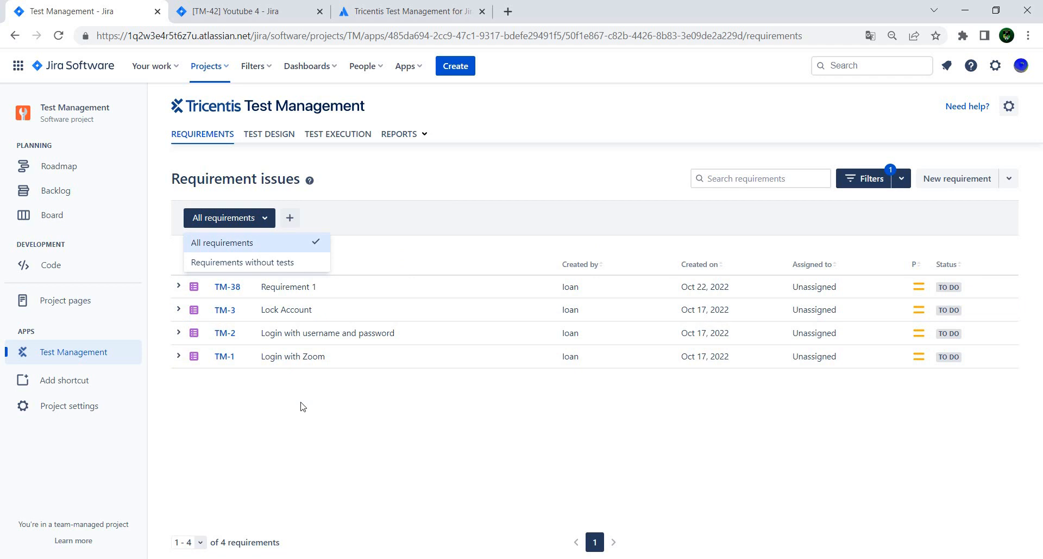
left_click(301, 403)
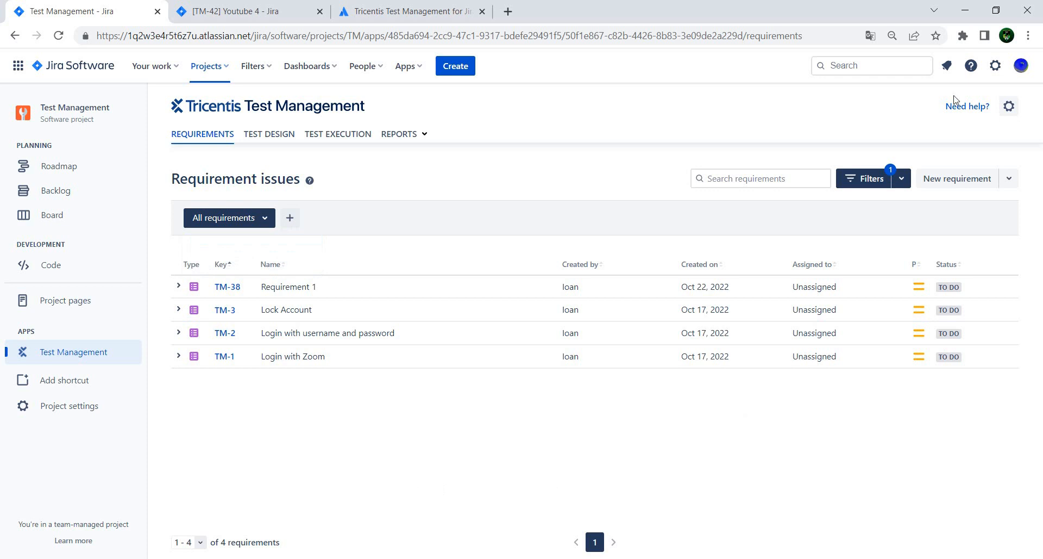
- Open the external Tricentis help manual, look over its Get started and Design tests pages, and close it
left_click(971, 108)
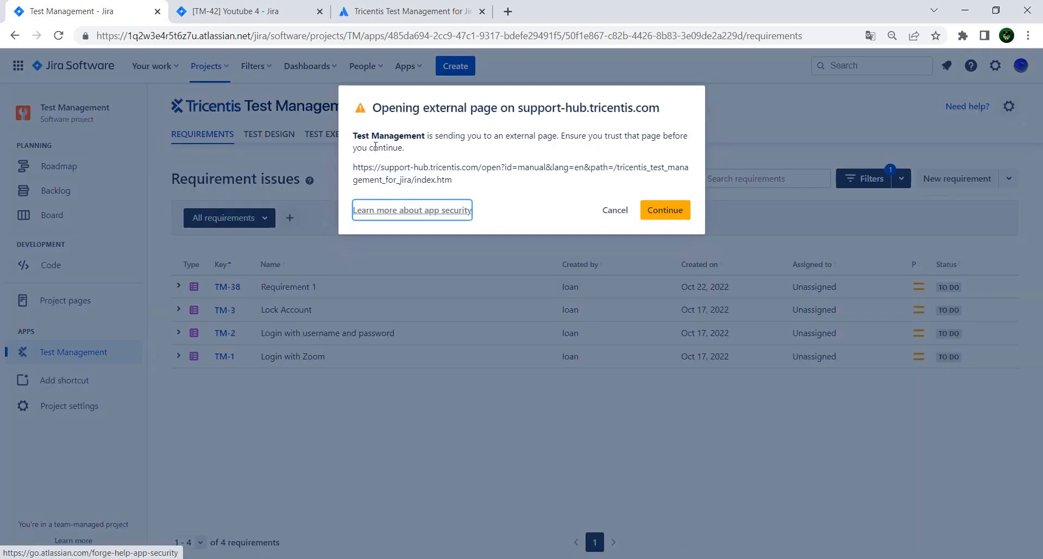
left_click(677, 207)
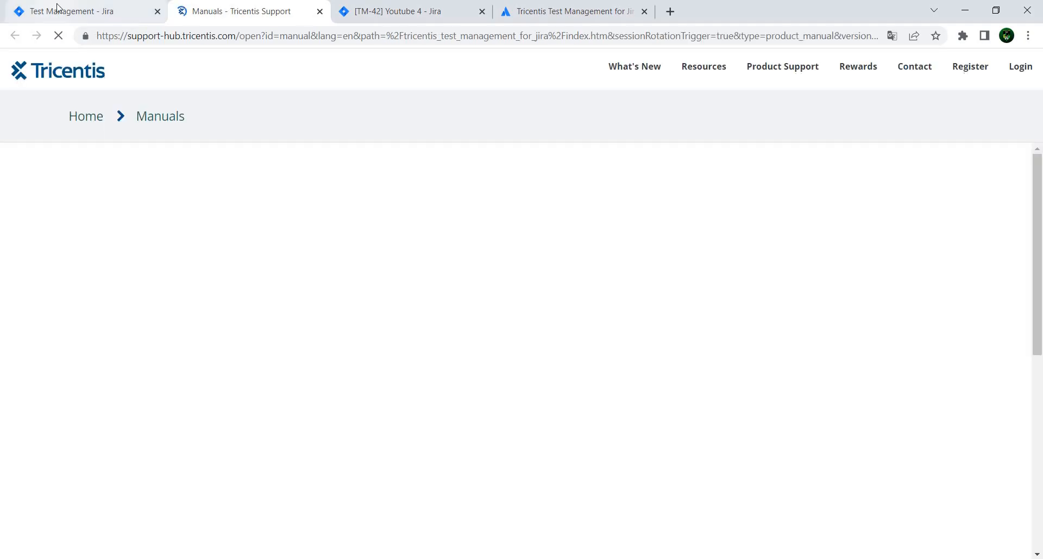
scroll(580, 312, "down", 5)
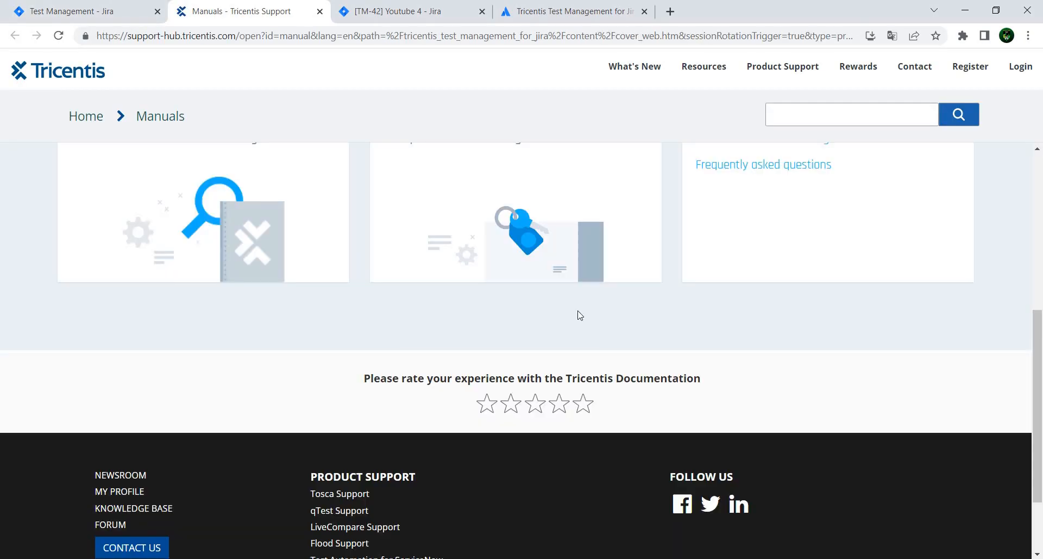
scroll(486, 347, "up", 3)
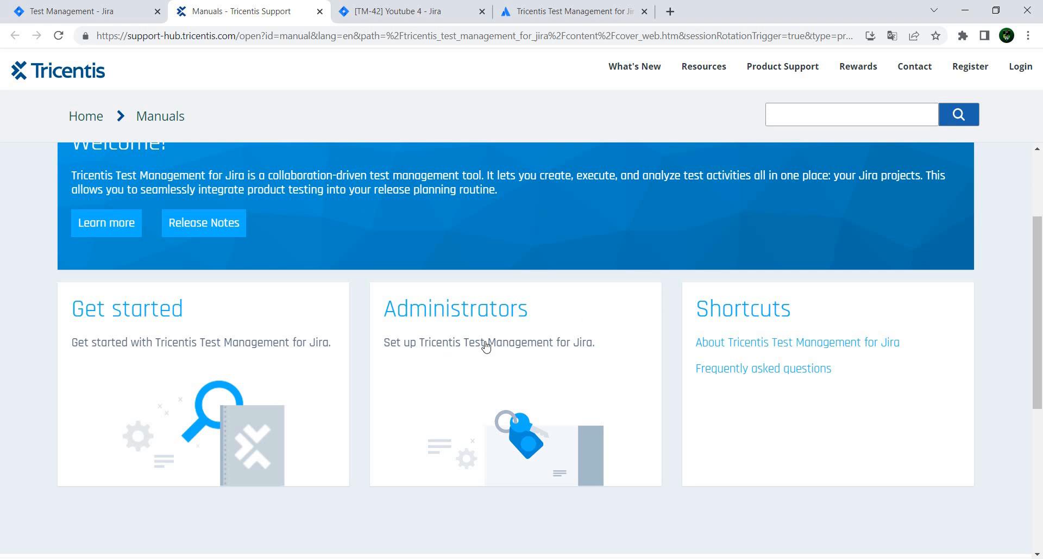
left_click(263, 392)
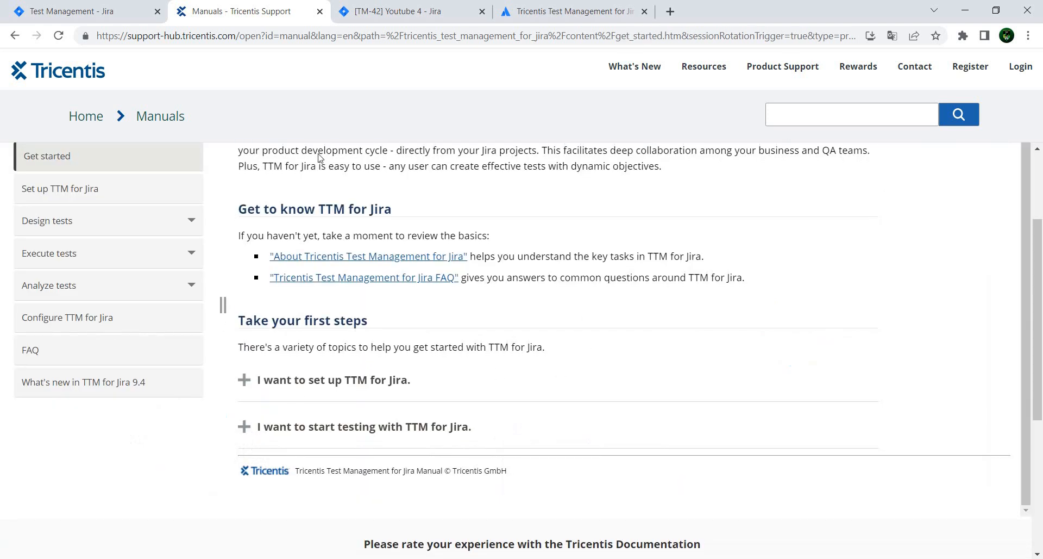
left_click(141, 235)
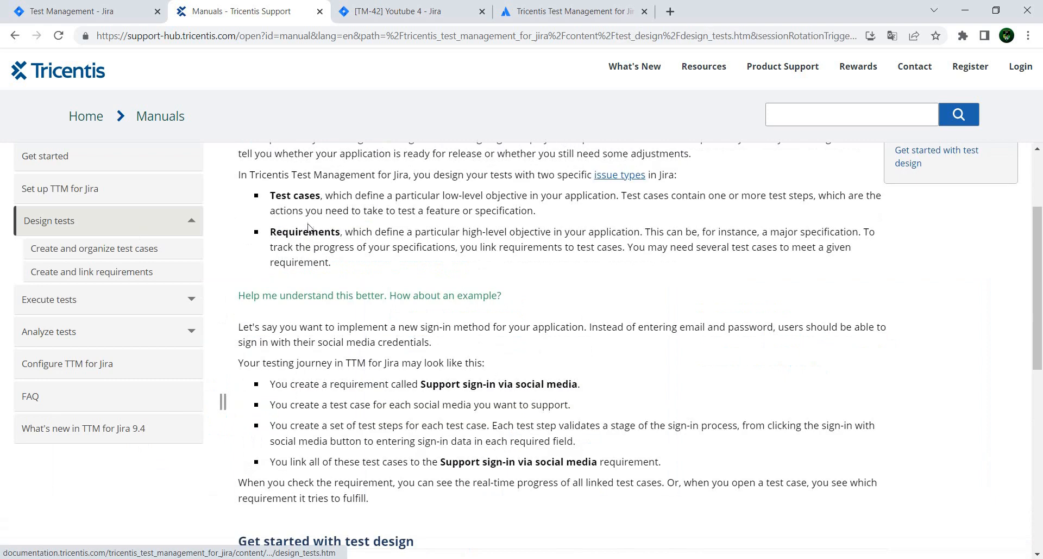
scroll(443, 301, "down", 1)
scroll(443, 301, "up", 1)
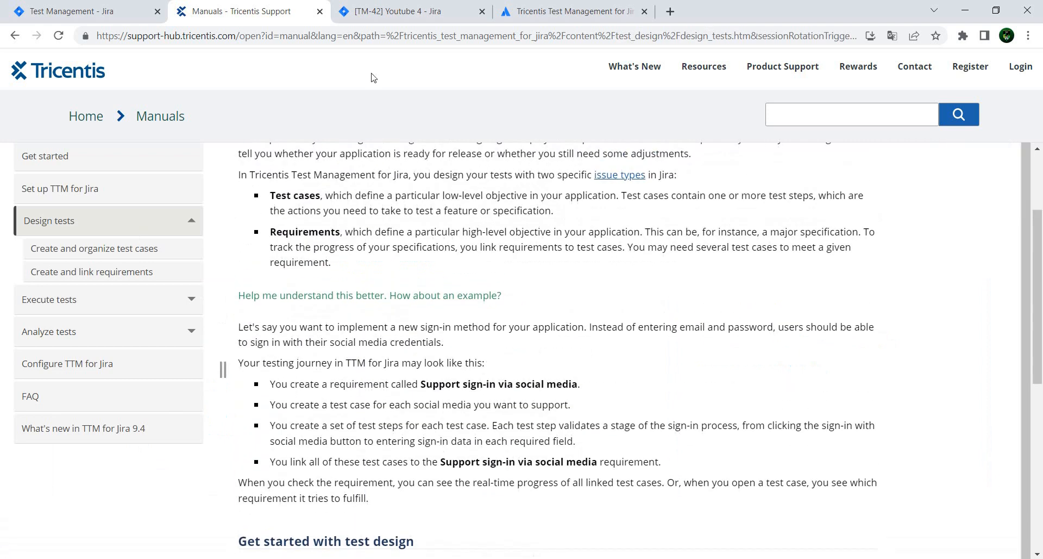
left_click(319, 12)
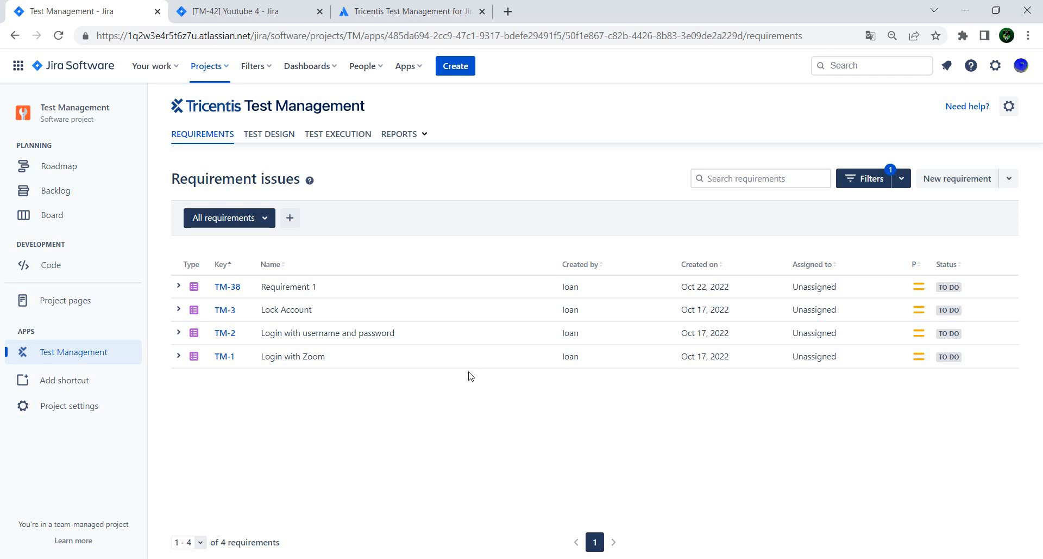
- Switch to the Atlassian Marketplace page for Tricentis Test Management for Jira
left_click(375, 11)
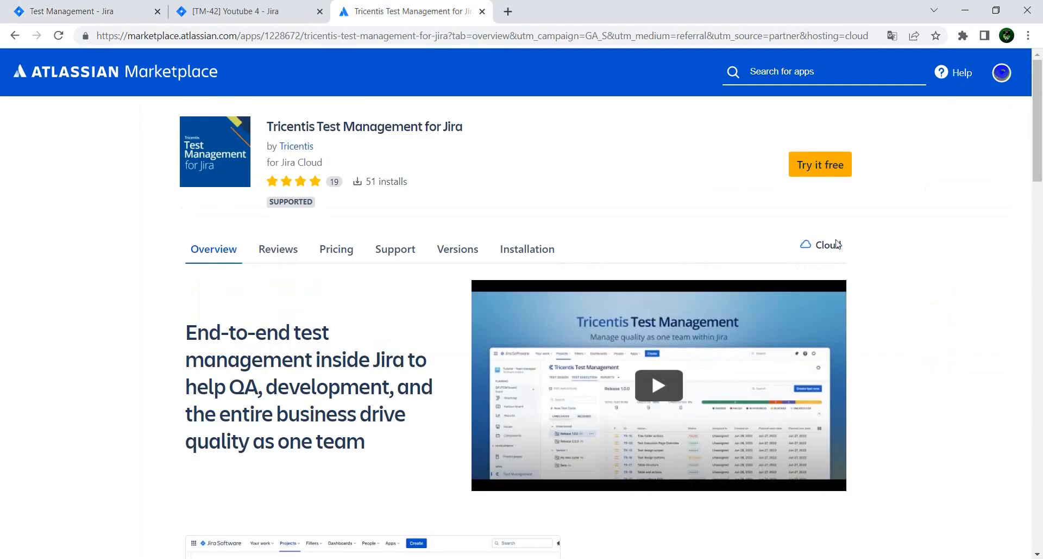